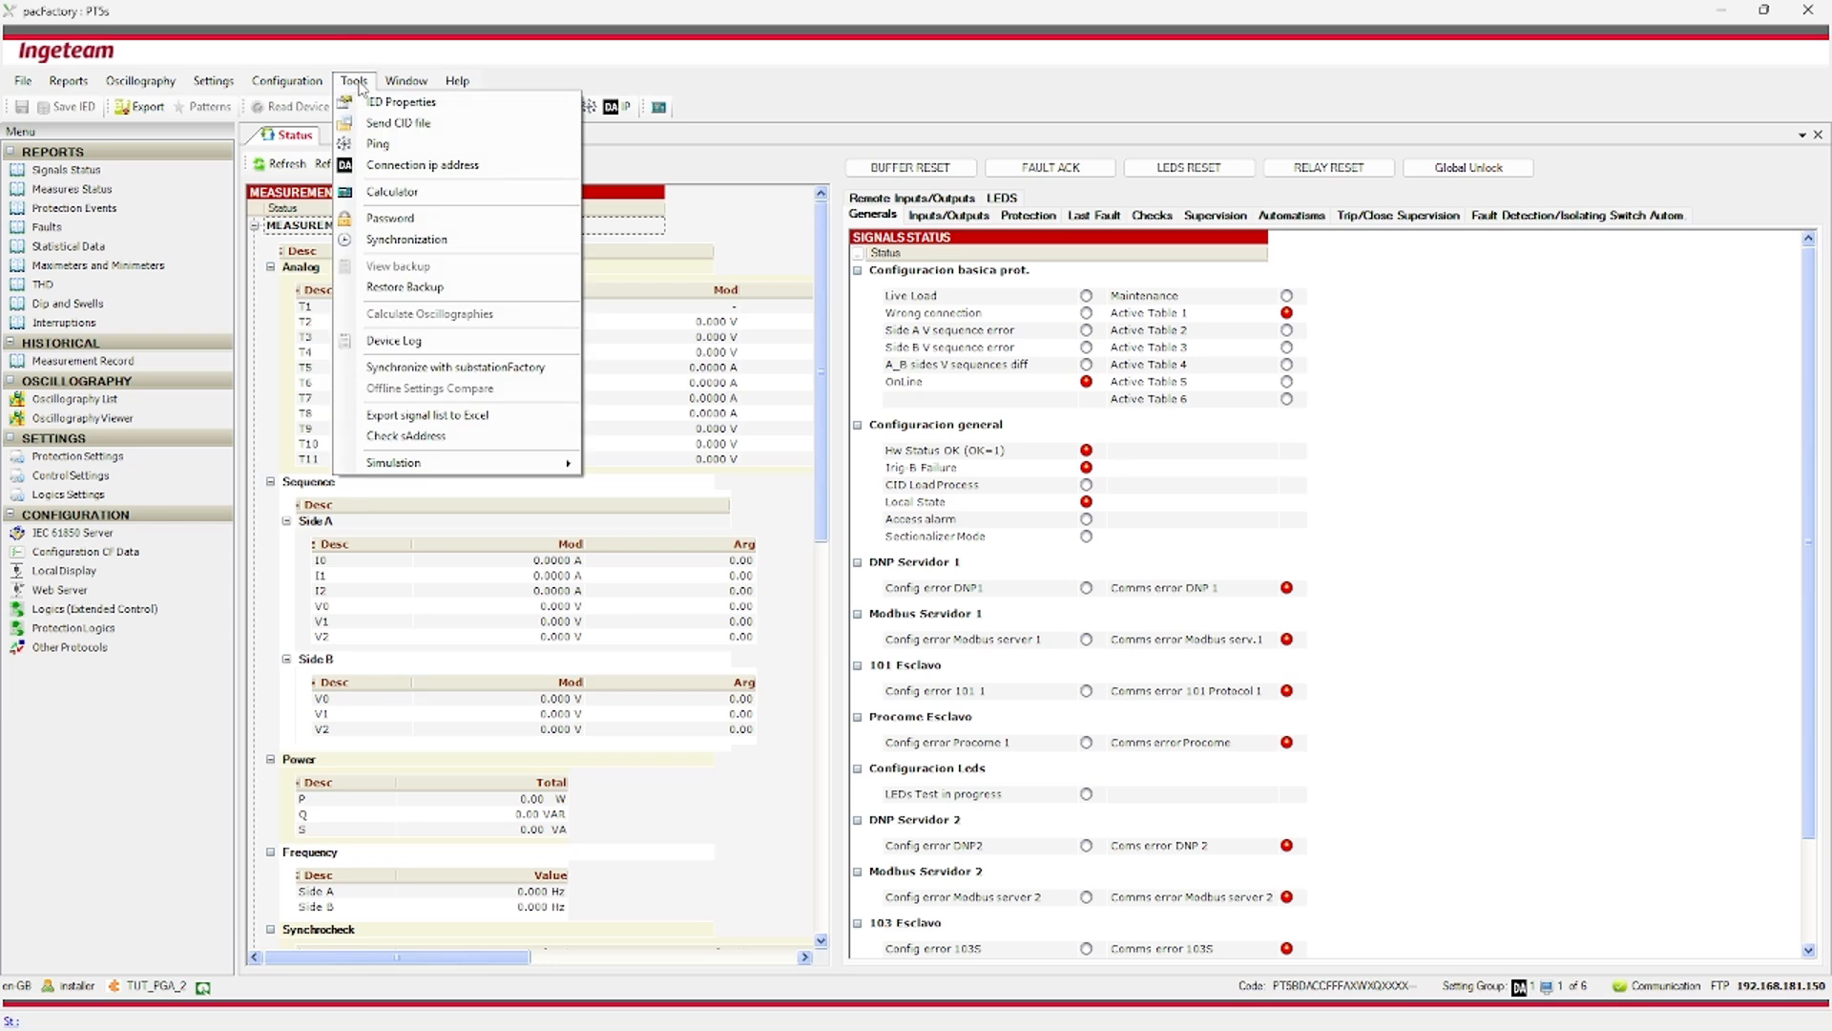
Open the Sequences simulator and log in to device 192.168.181.150 with the FTP user name and password.
mouse_move(414, 463)
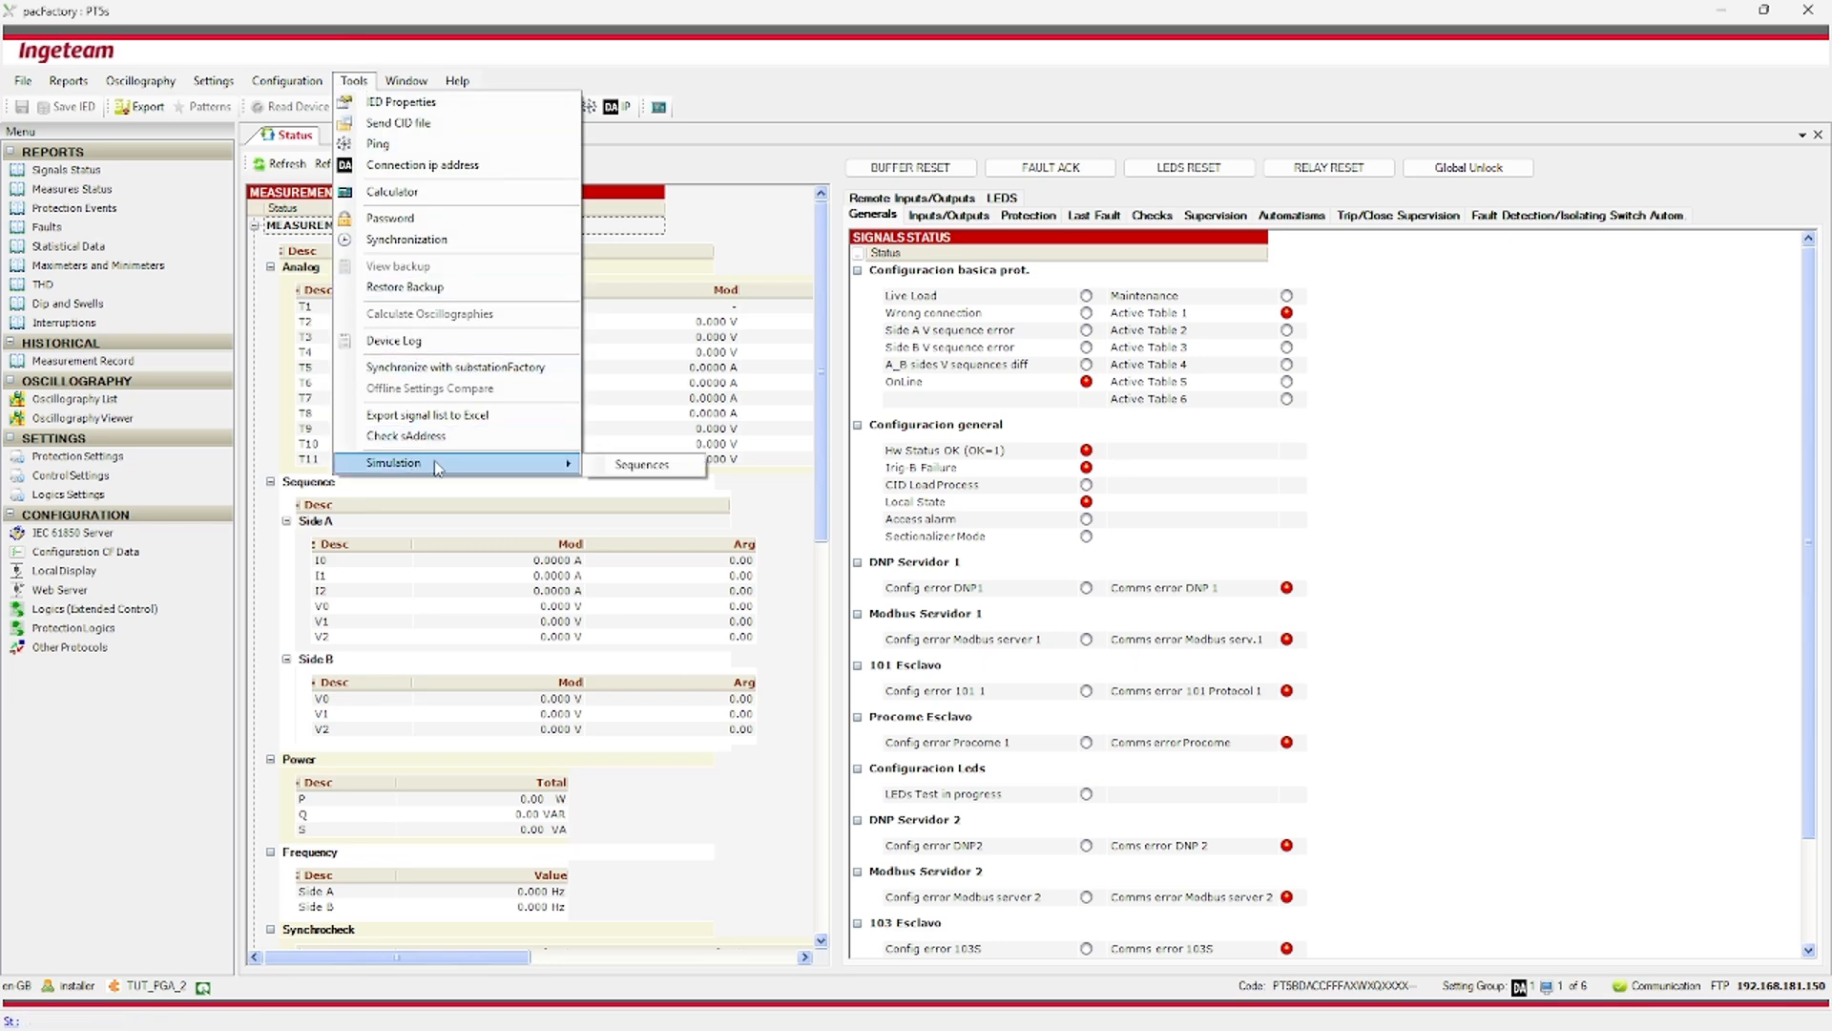
click(638, 467)
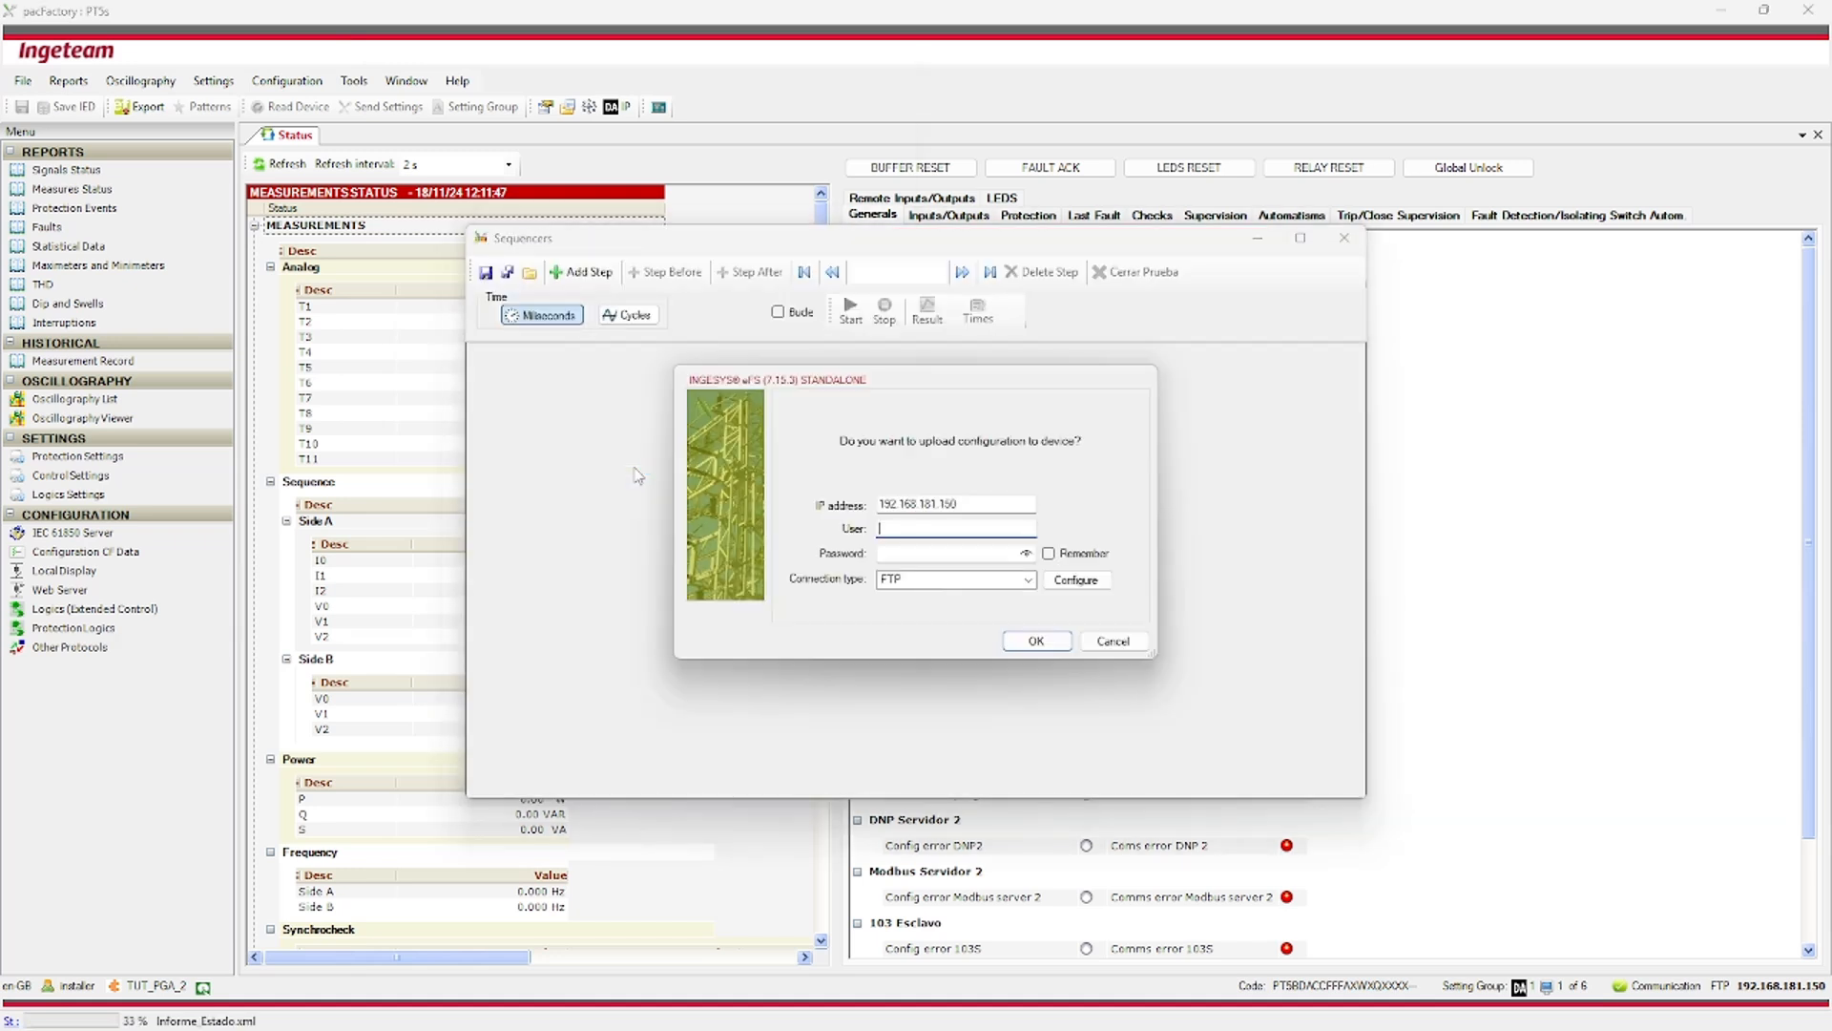
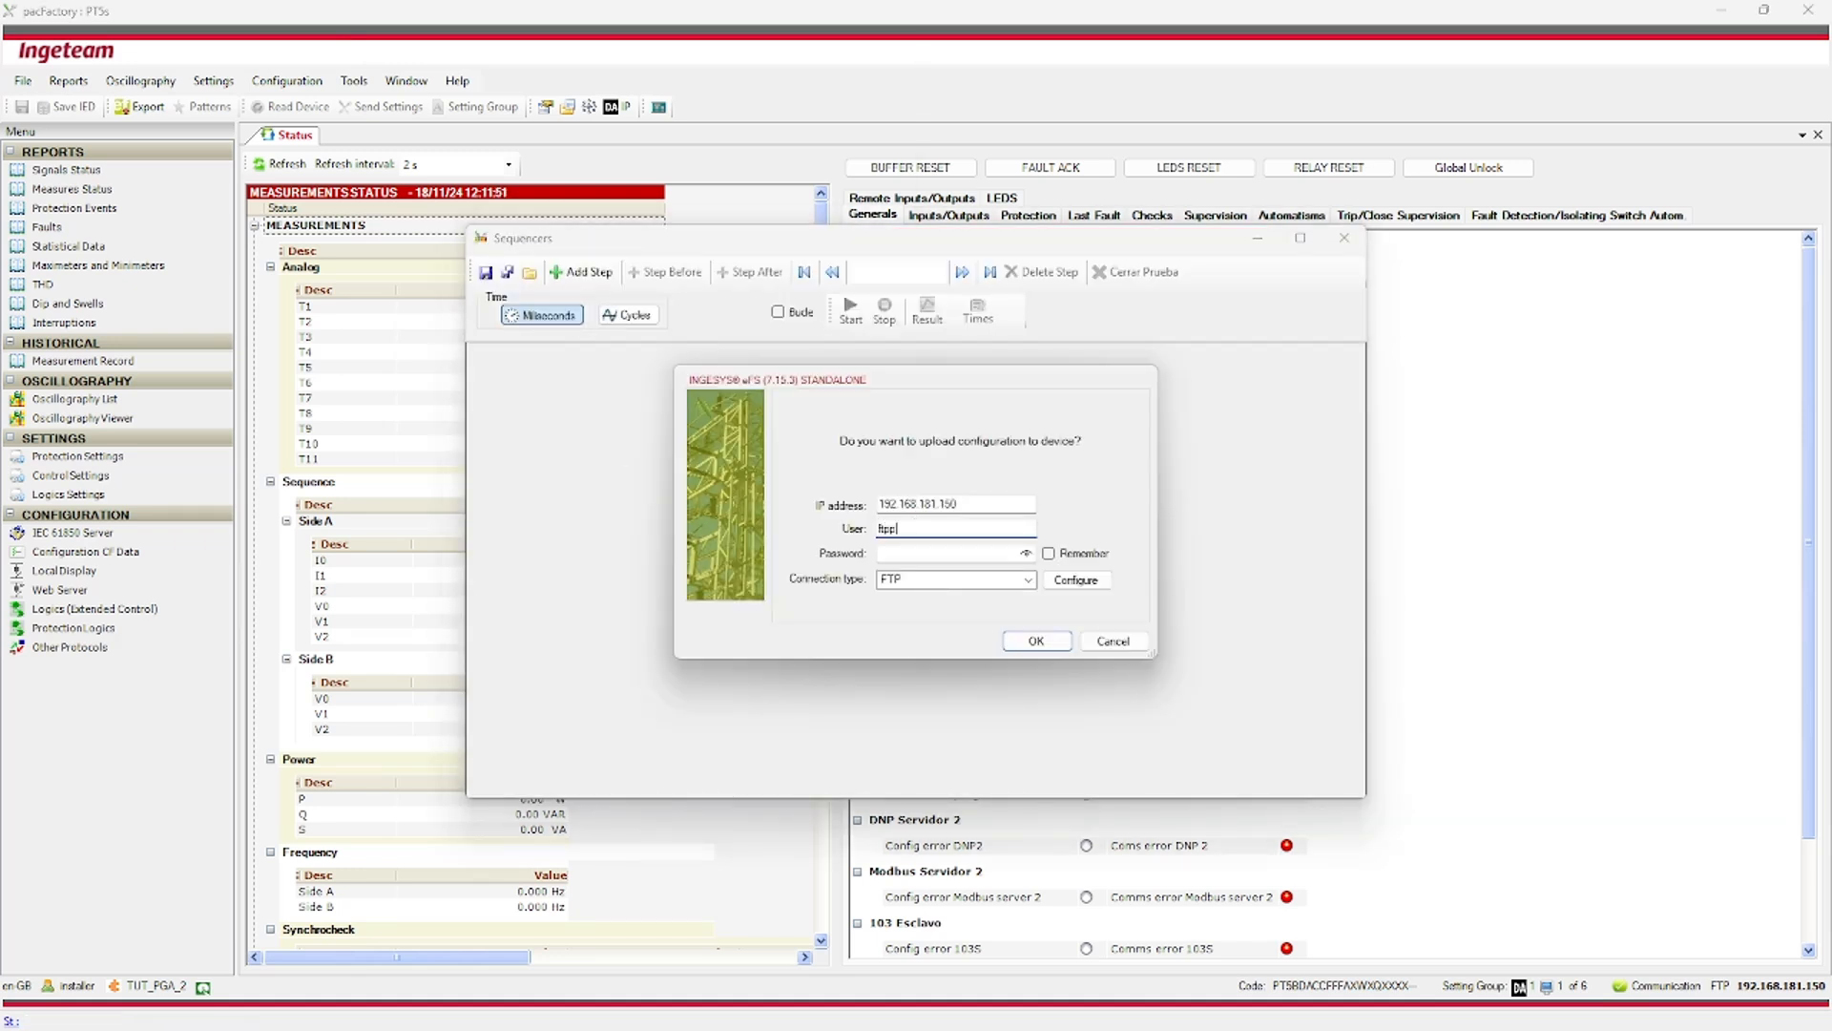
click(921, 551)
click(1043, 642)
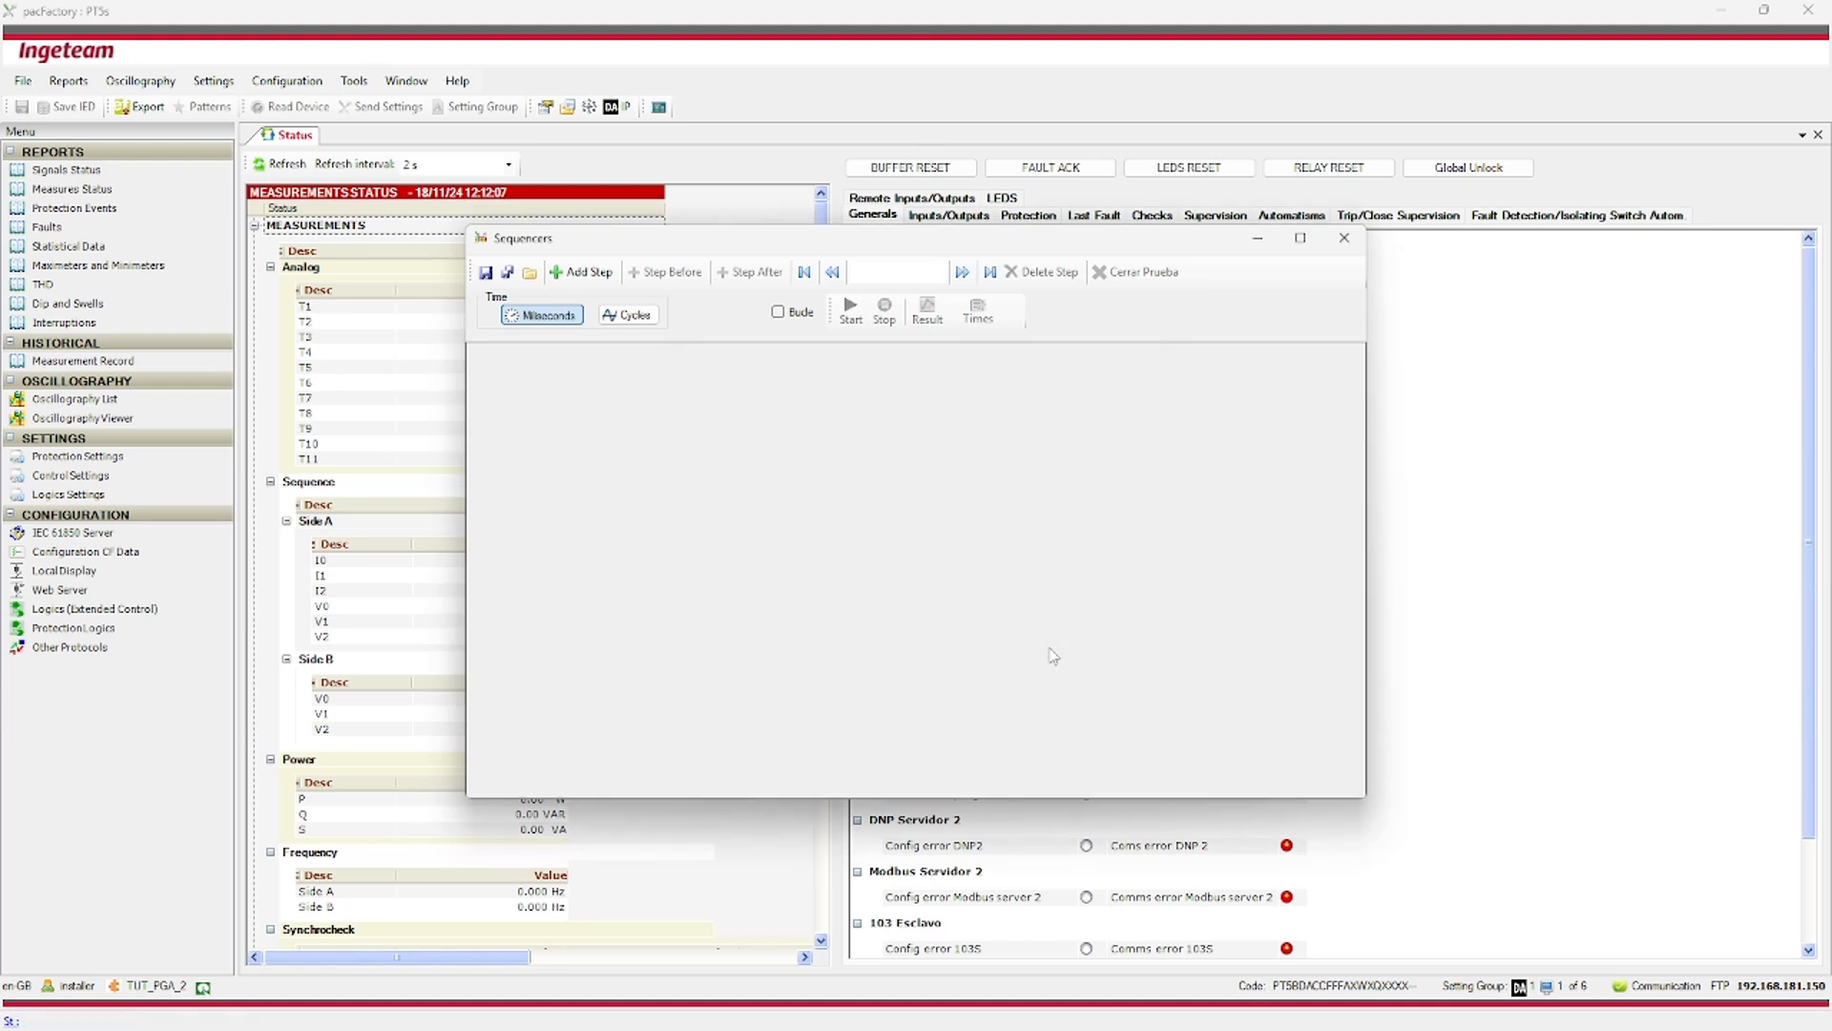
Maximize the sequencer, save it as Test.xml, and add Step 0 lasting 100 ms.
click(1300, 237)
click(20, 43)
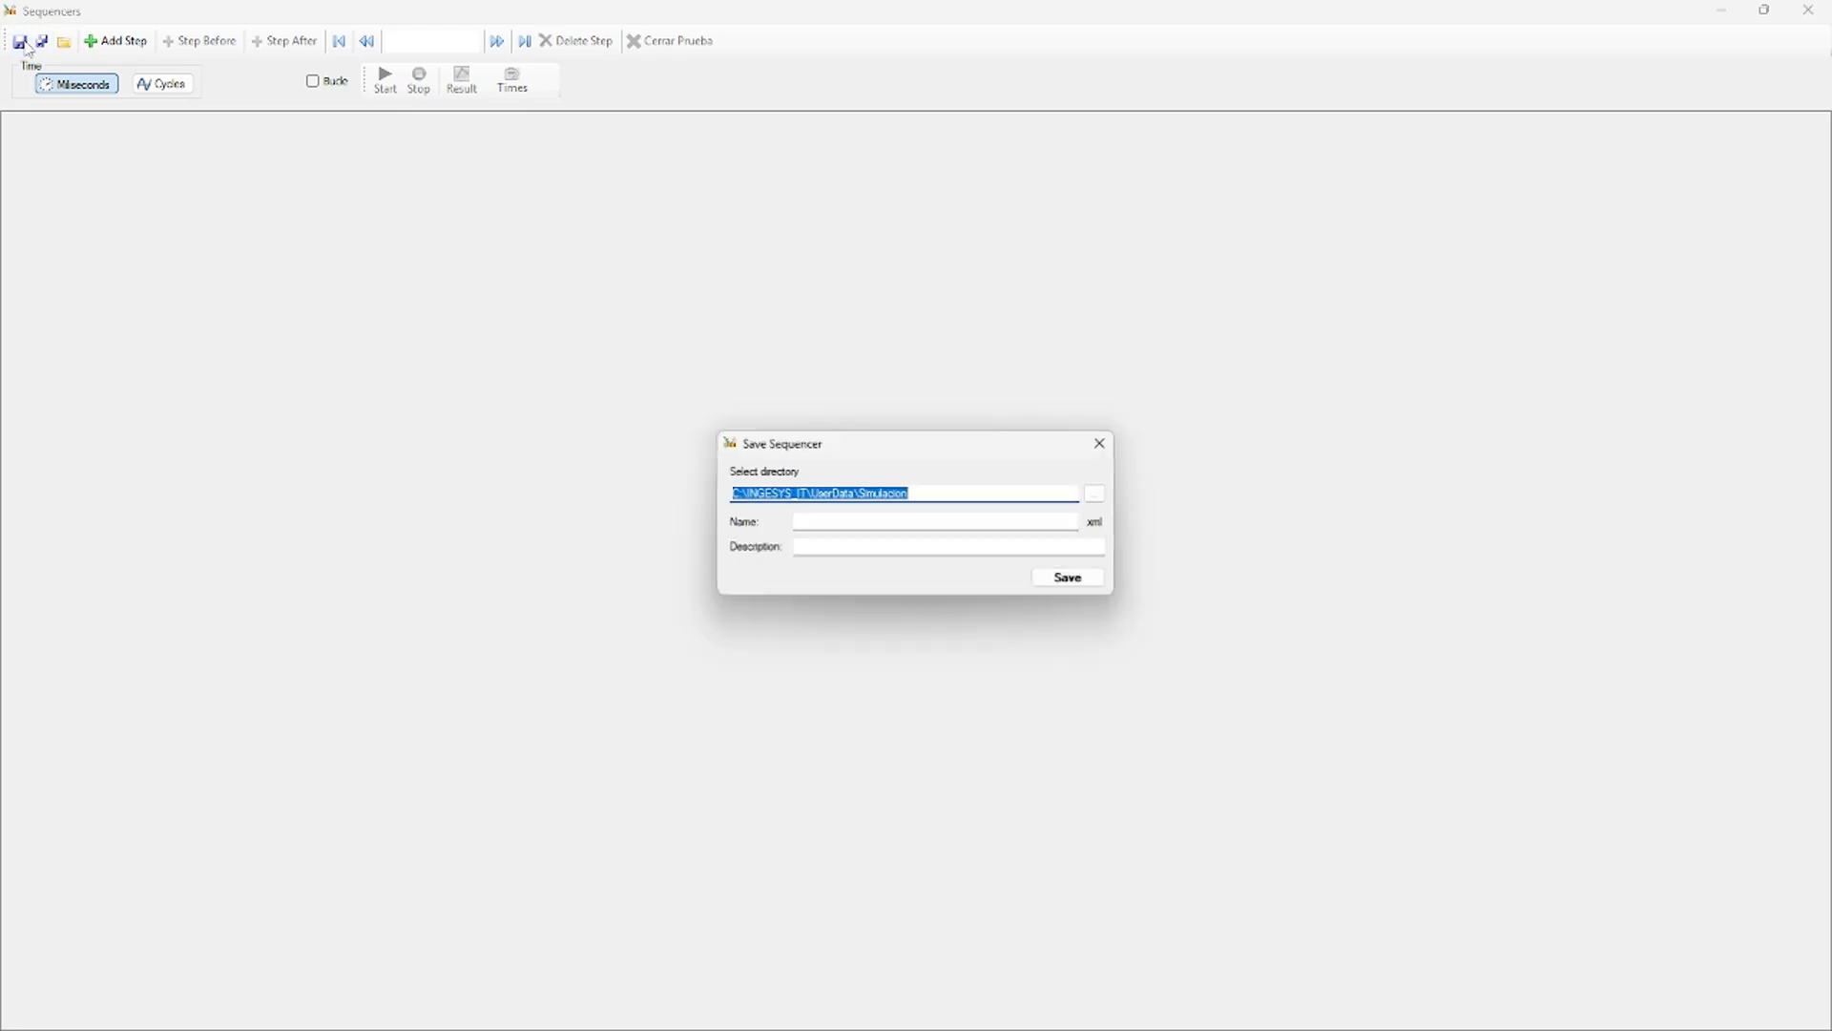
click(900, 521)
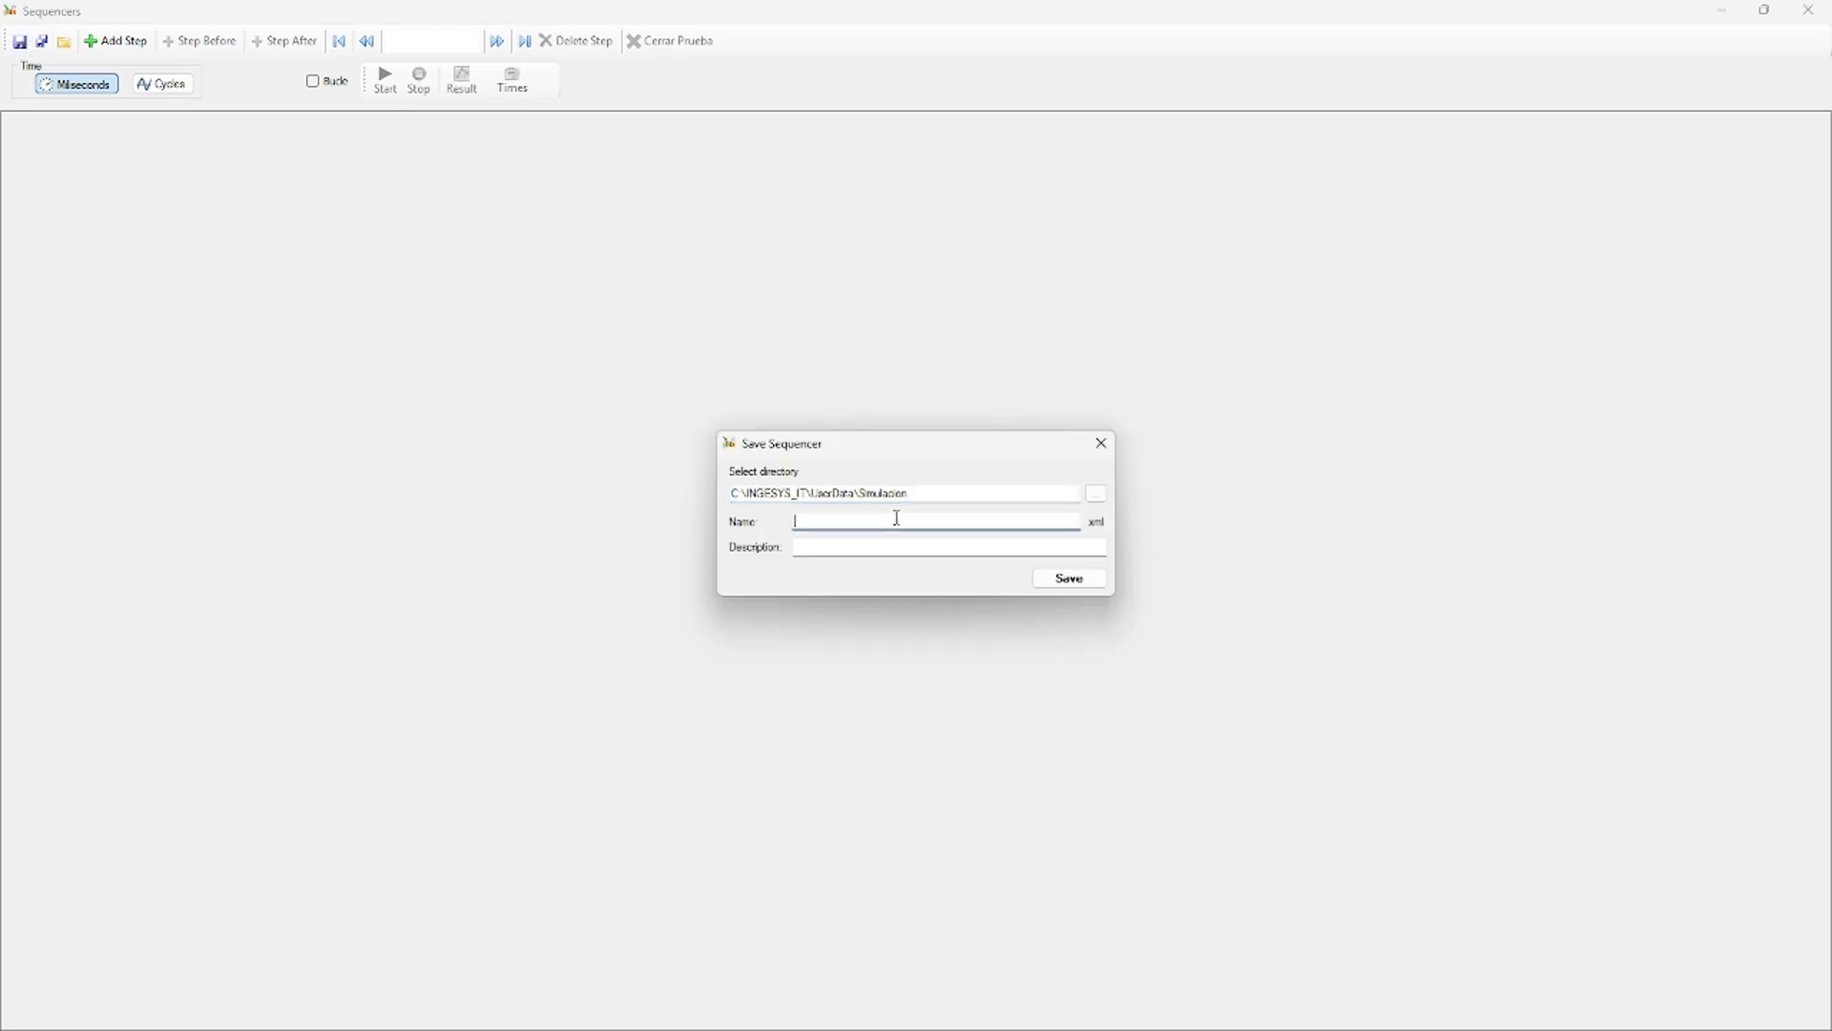
text(test)
click(1088, 579)
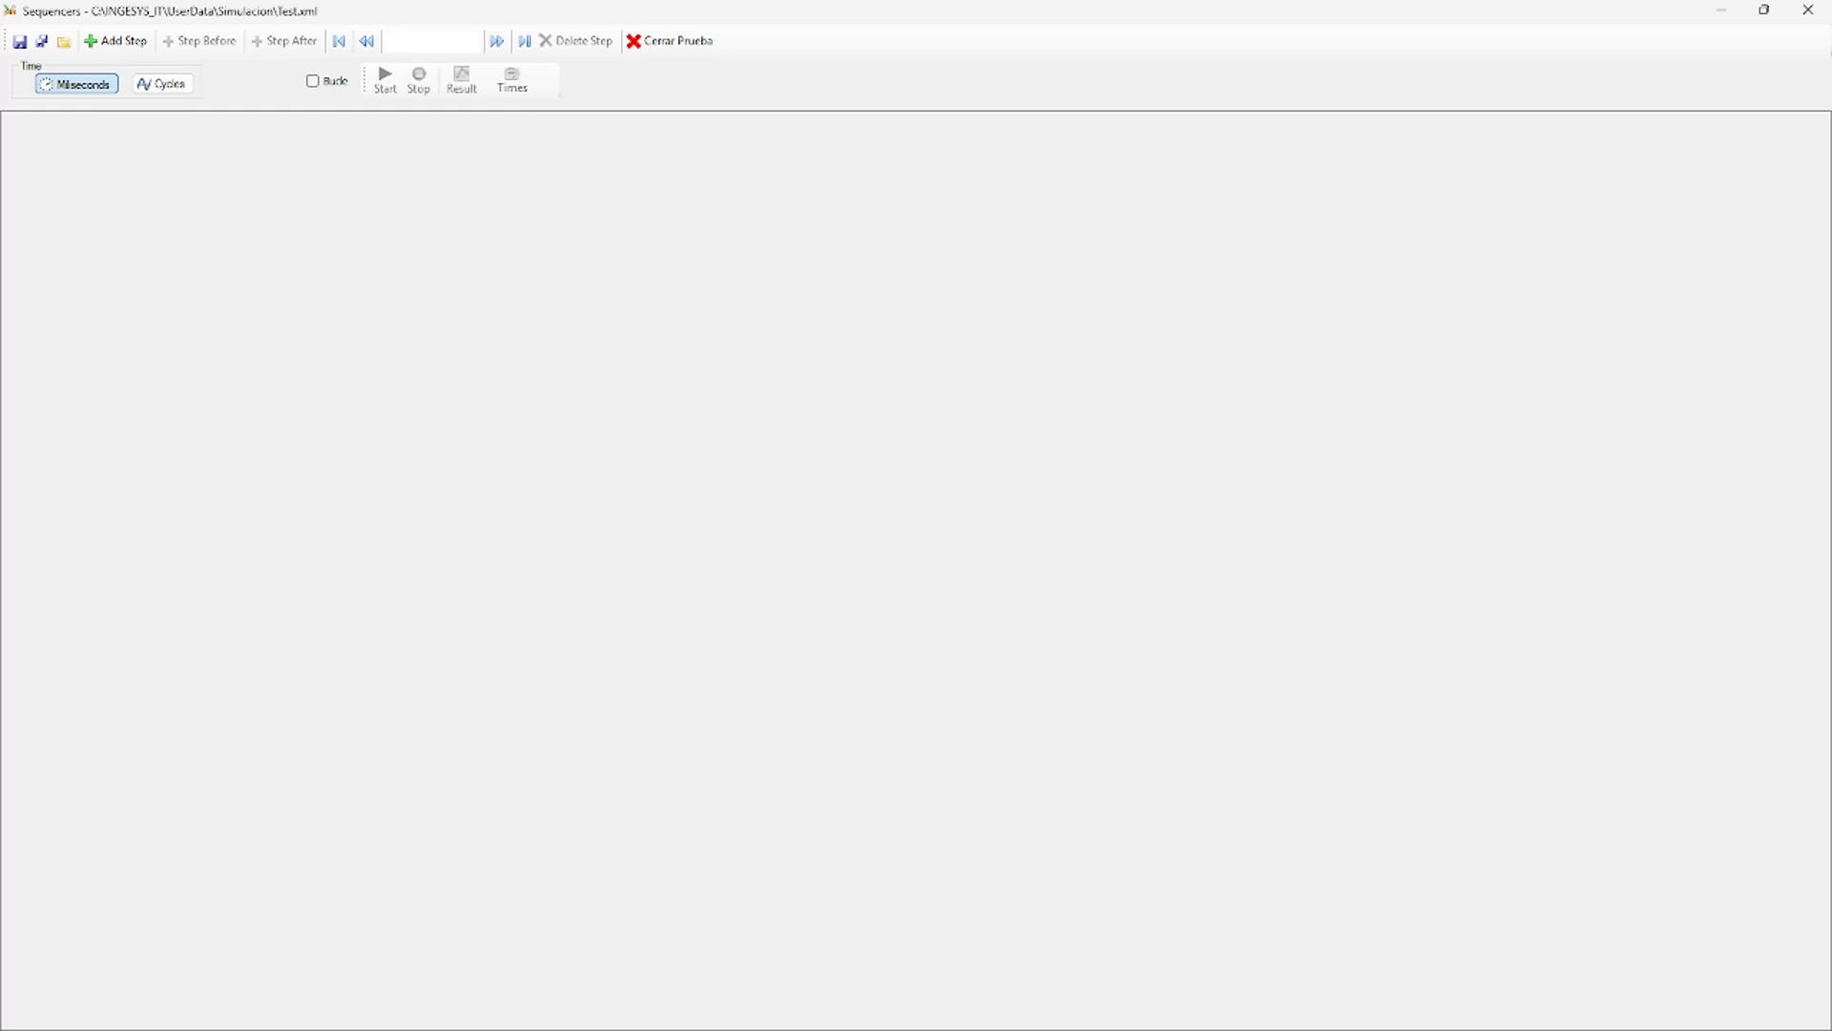
click(126, 40)
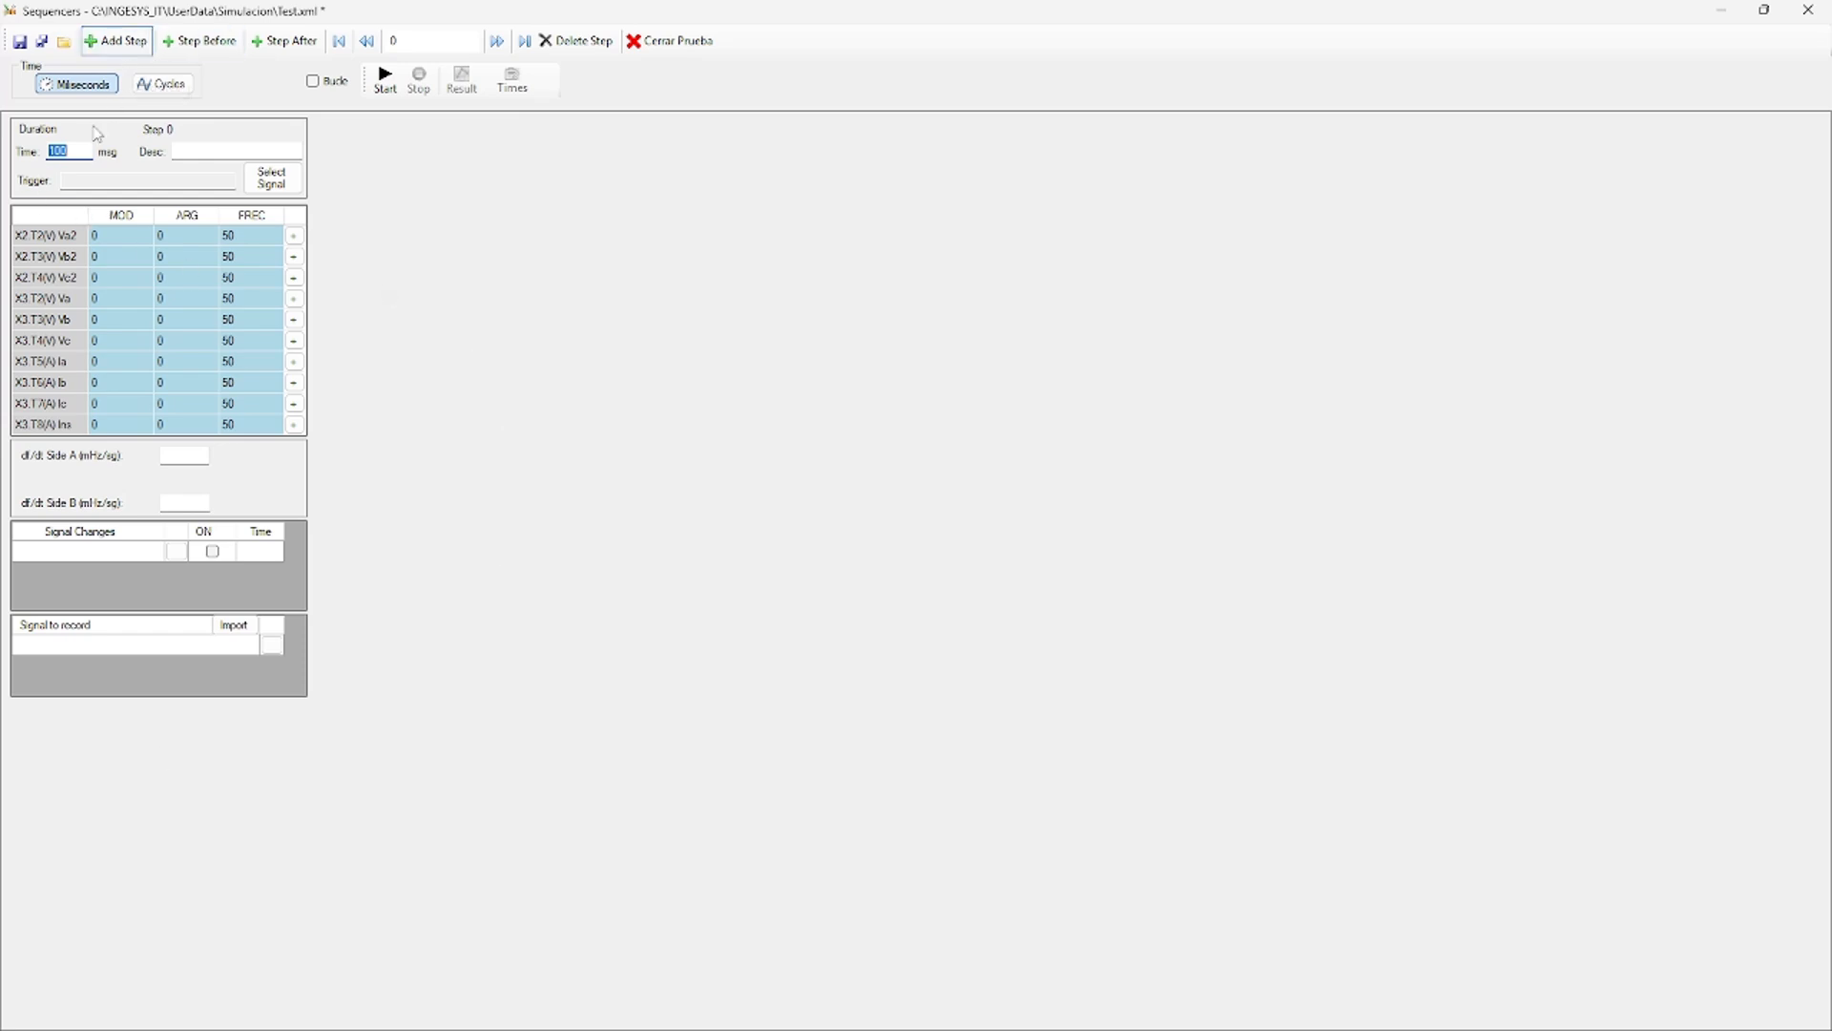
drag(85, 153, 43, 153)
click(209, 180)
click(274, 179)
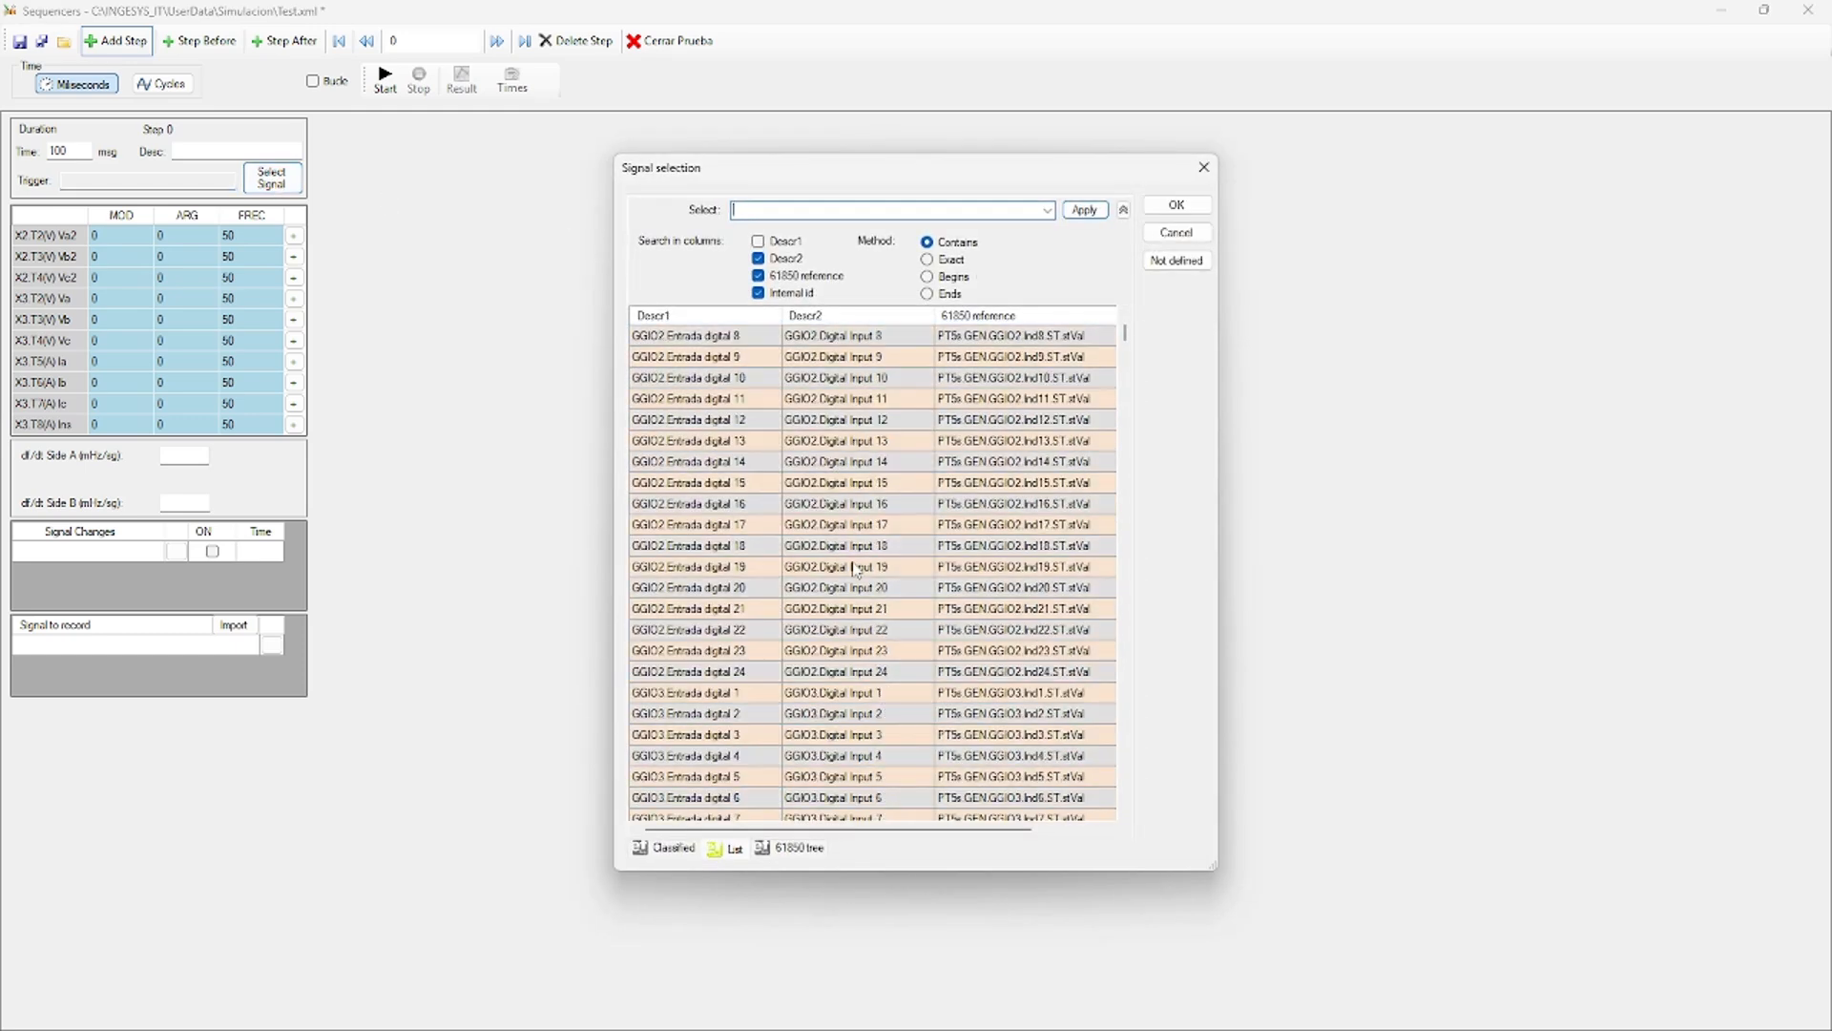
scroll(856, 570, up, 5)
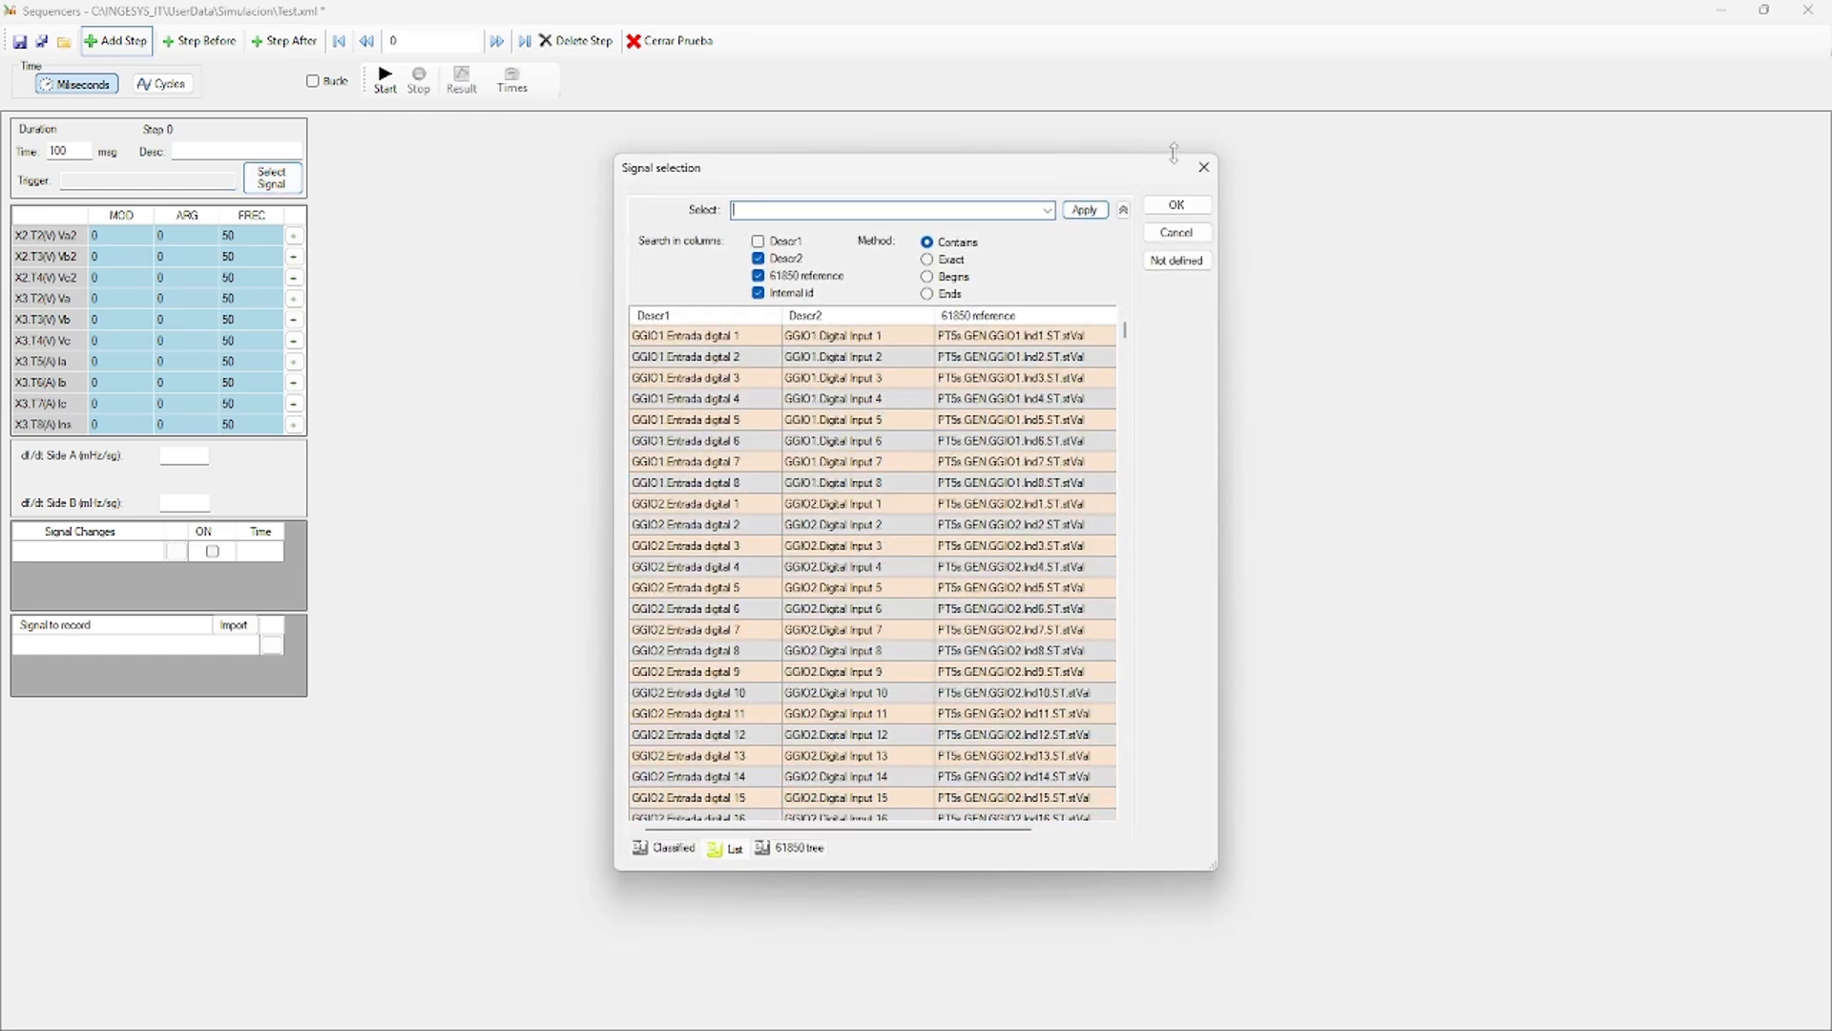
click(1203, 167)
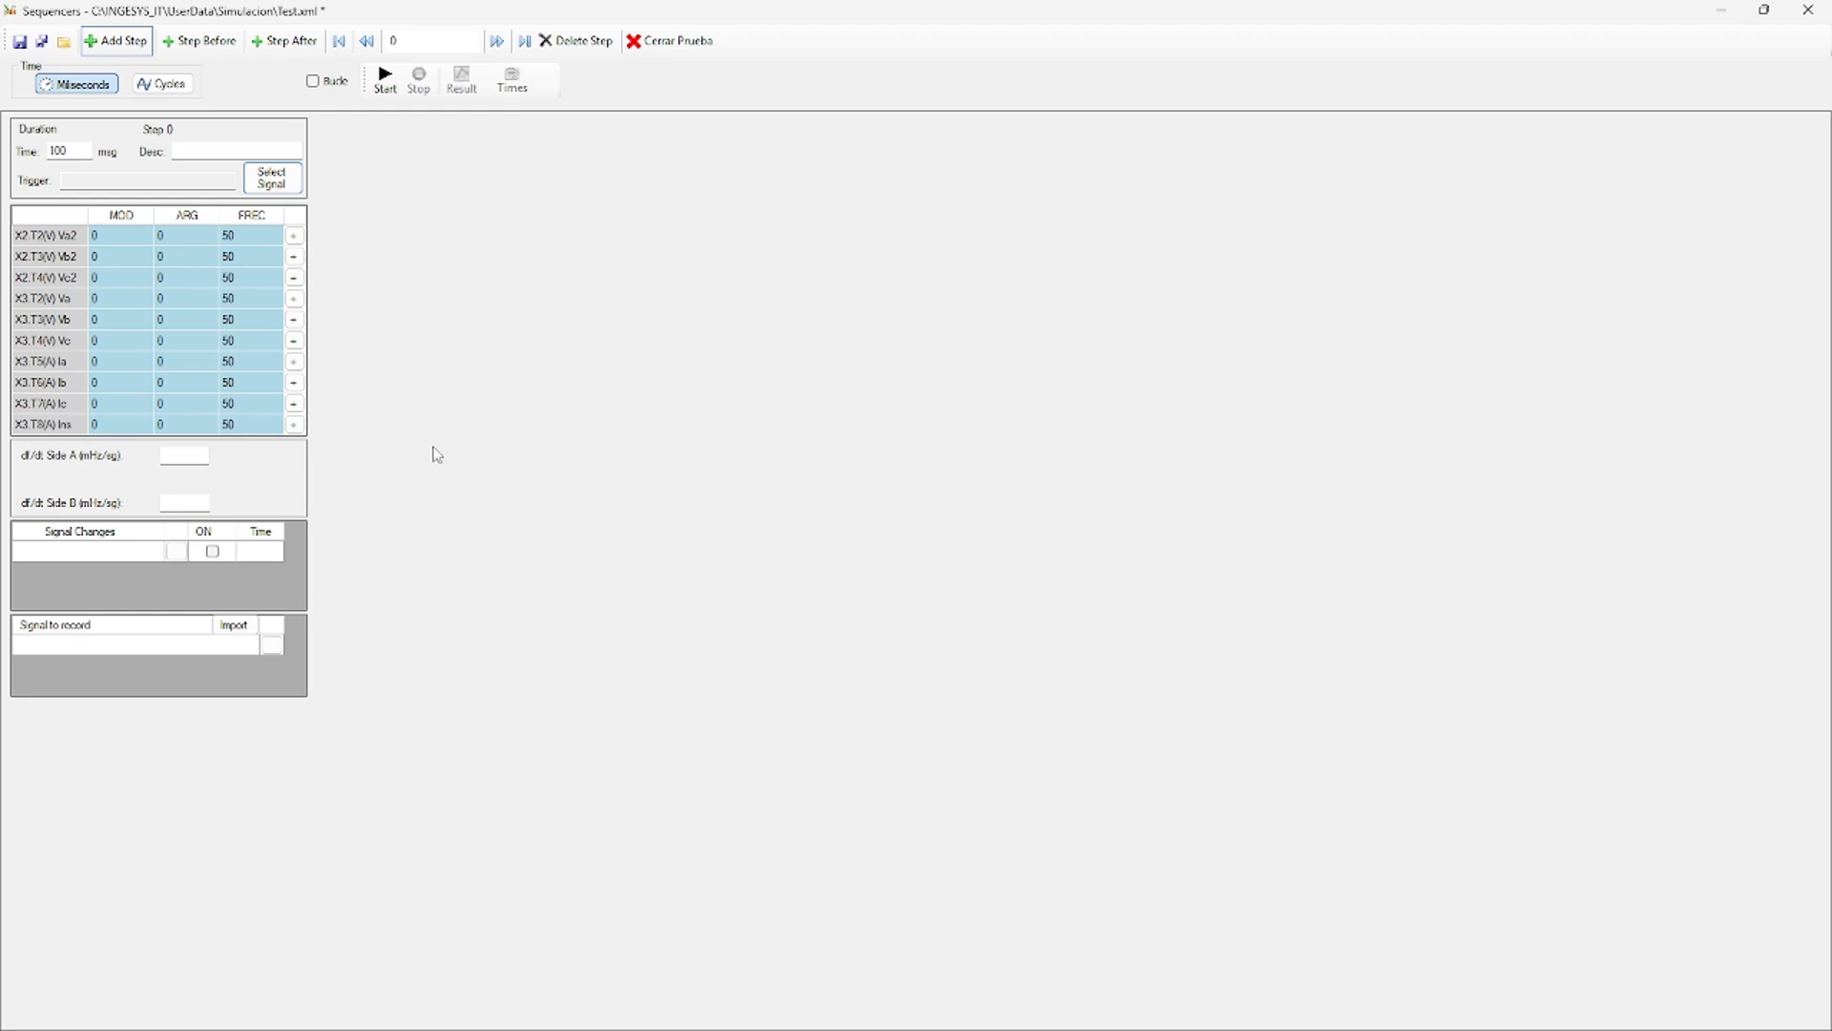
click(105, 238)
click(107, 255)
click(111, 279)
click(113, 367)
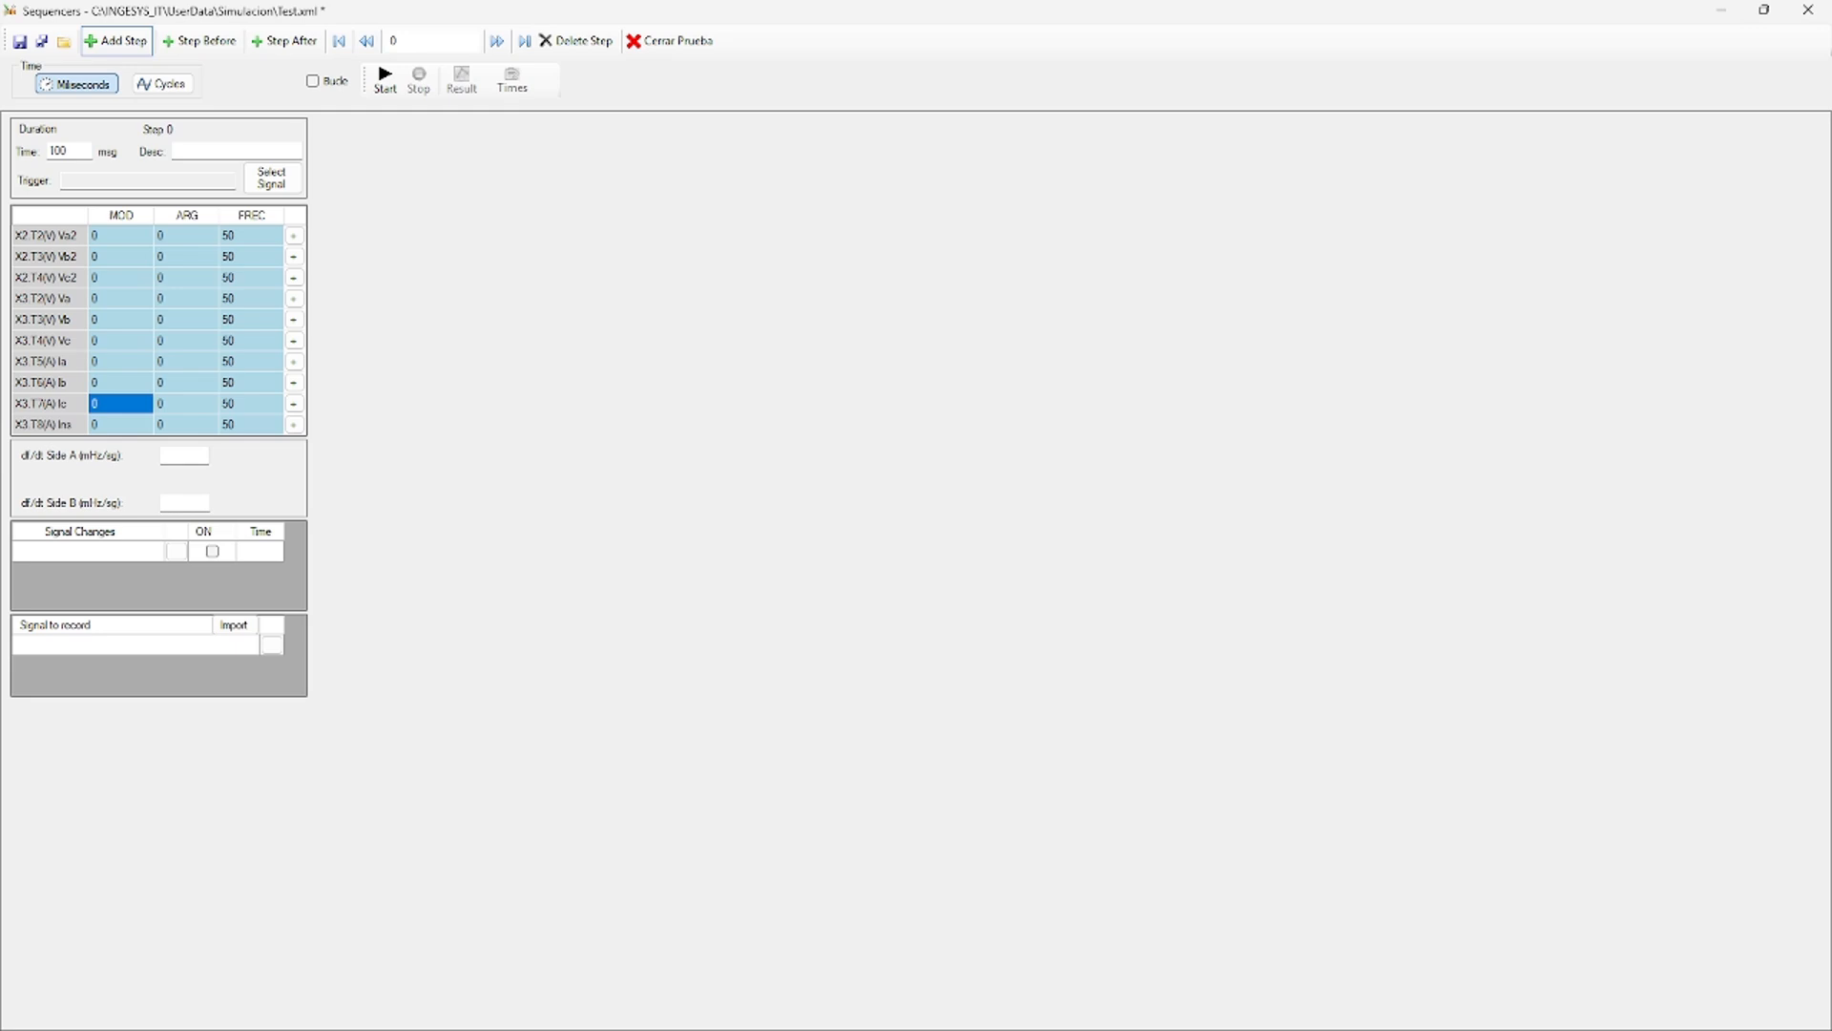
click(190, 456)
Browse the signal list for a Step 0 signal change and close it without choosing one.
click(177, 551)
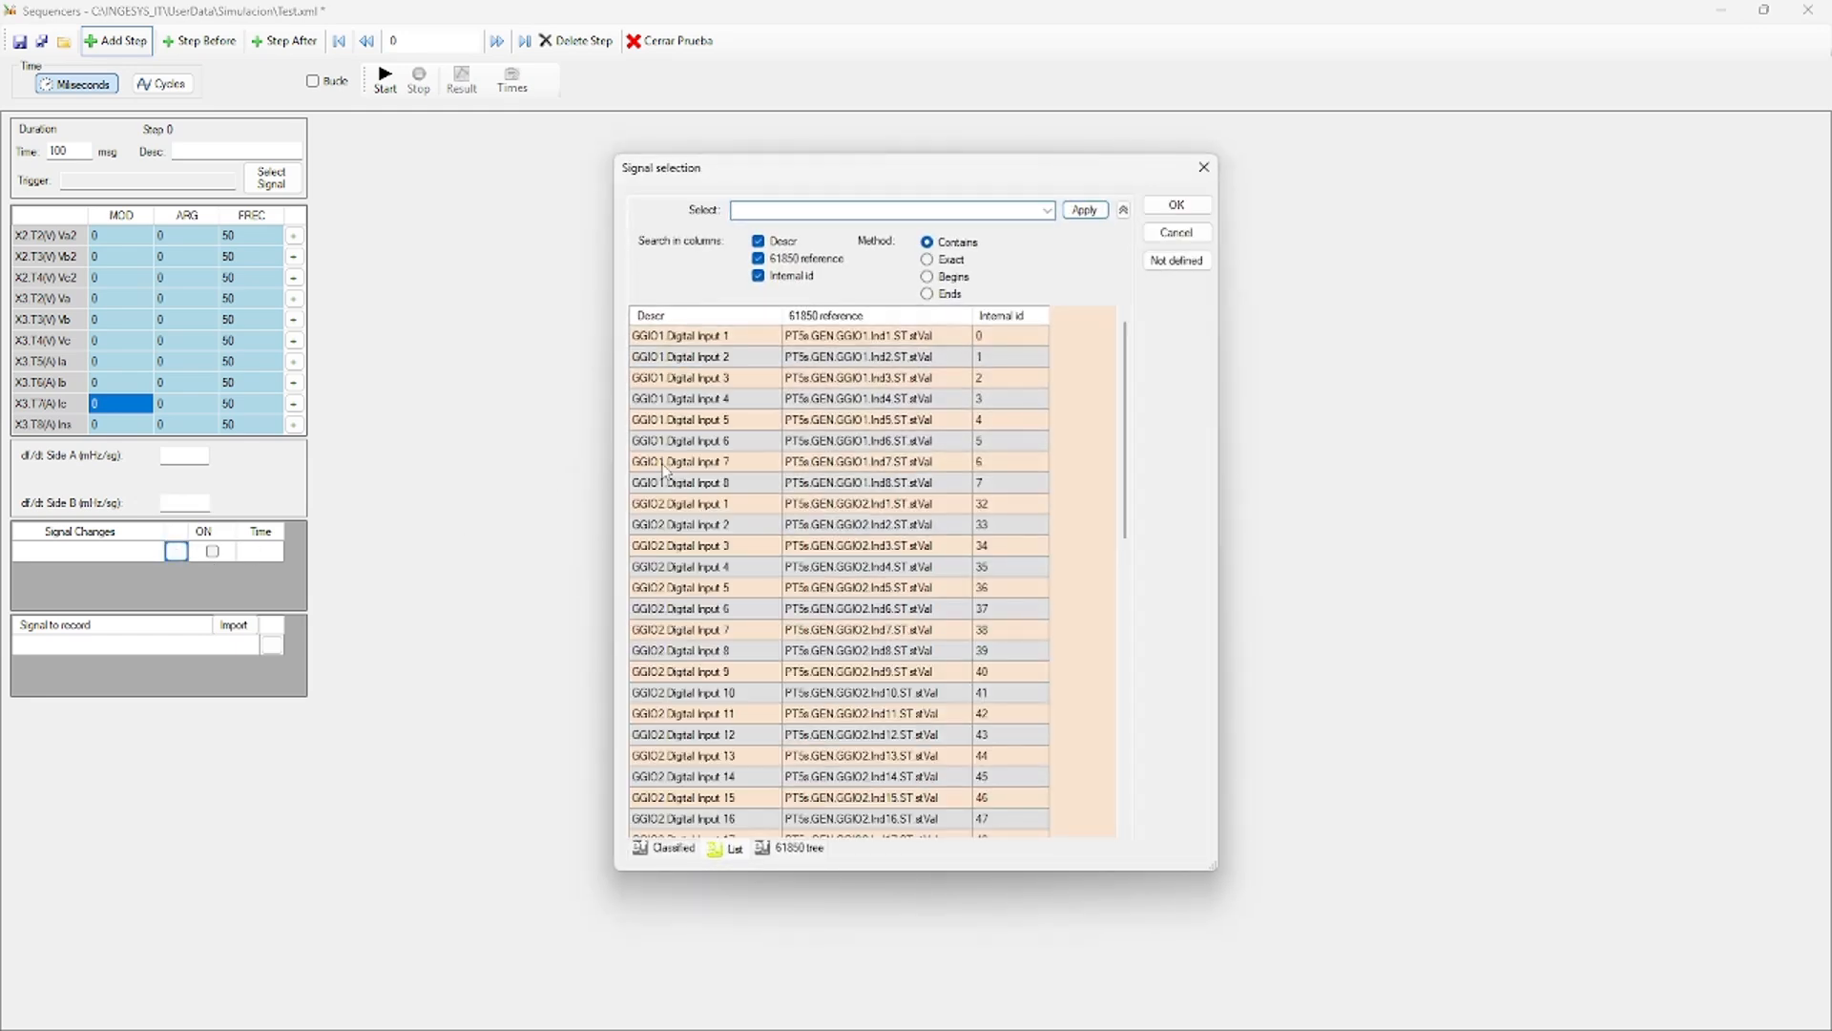
scroll(695, 486, down, 8)
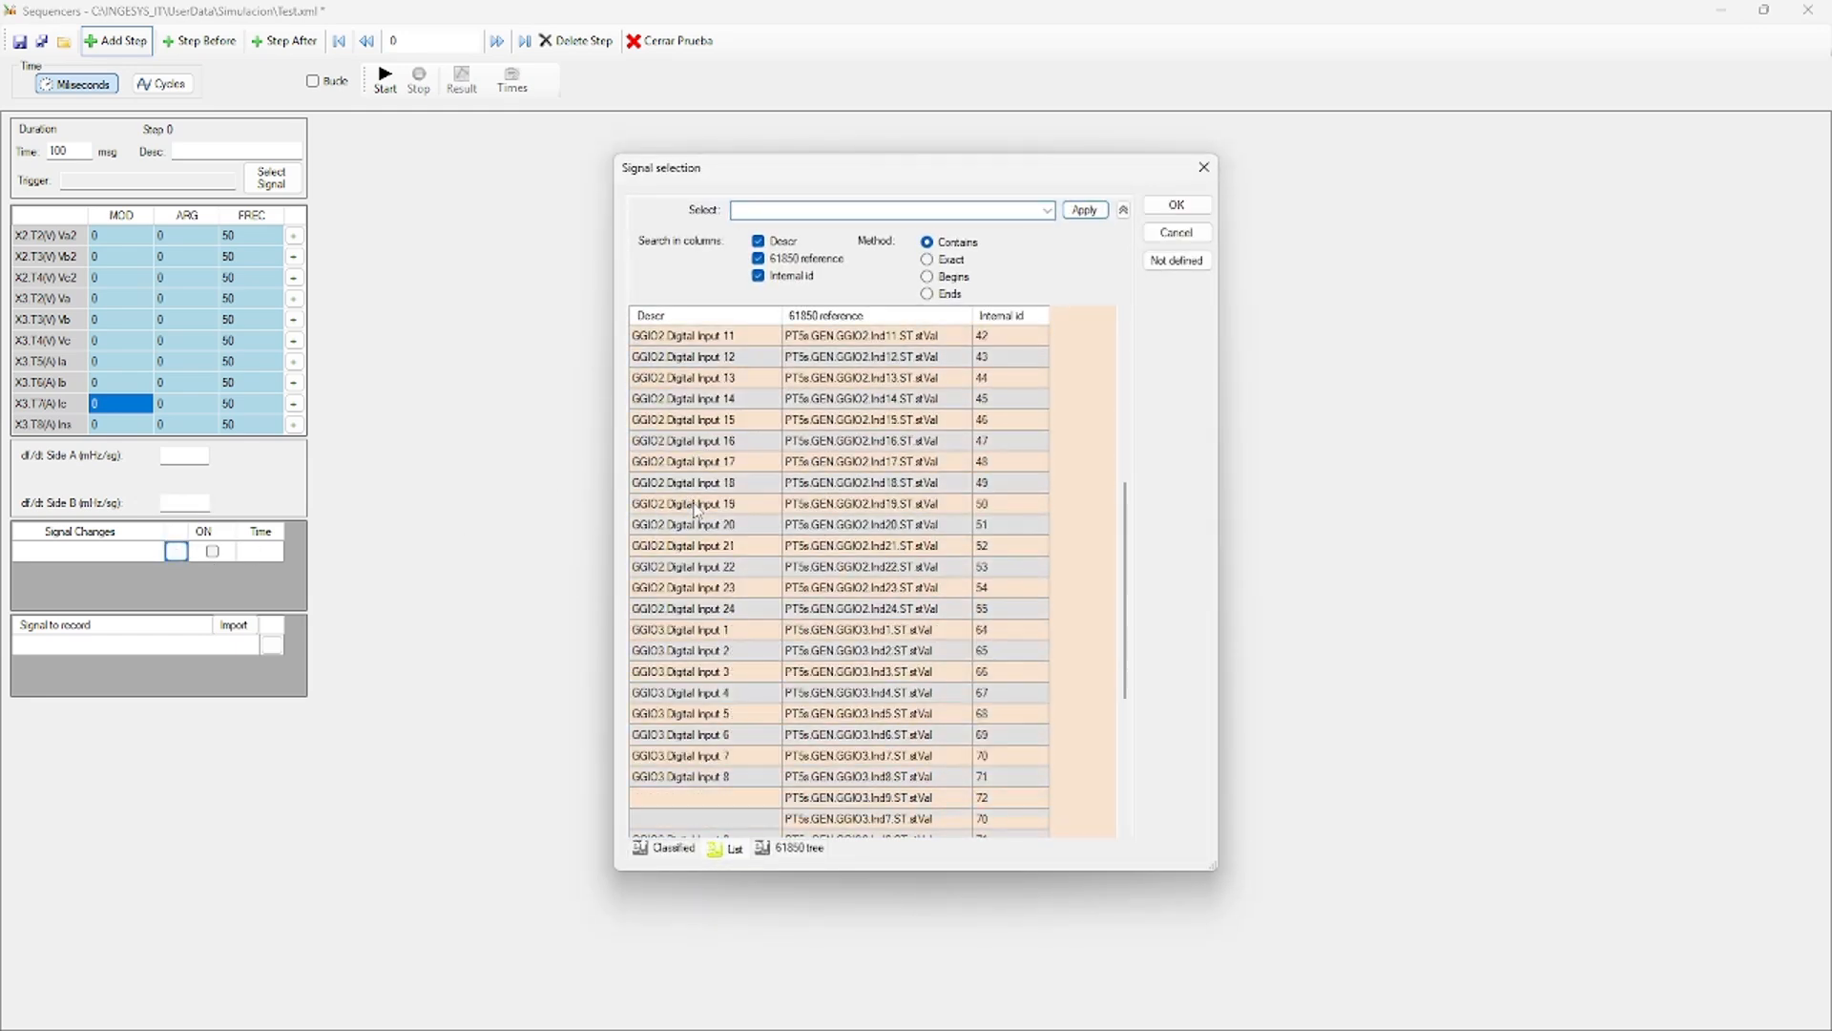
scroll(695, 512, up, 8)
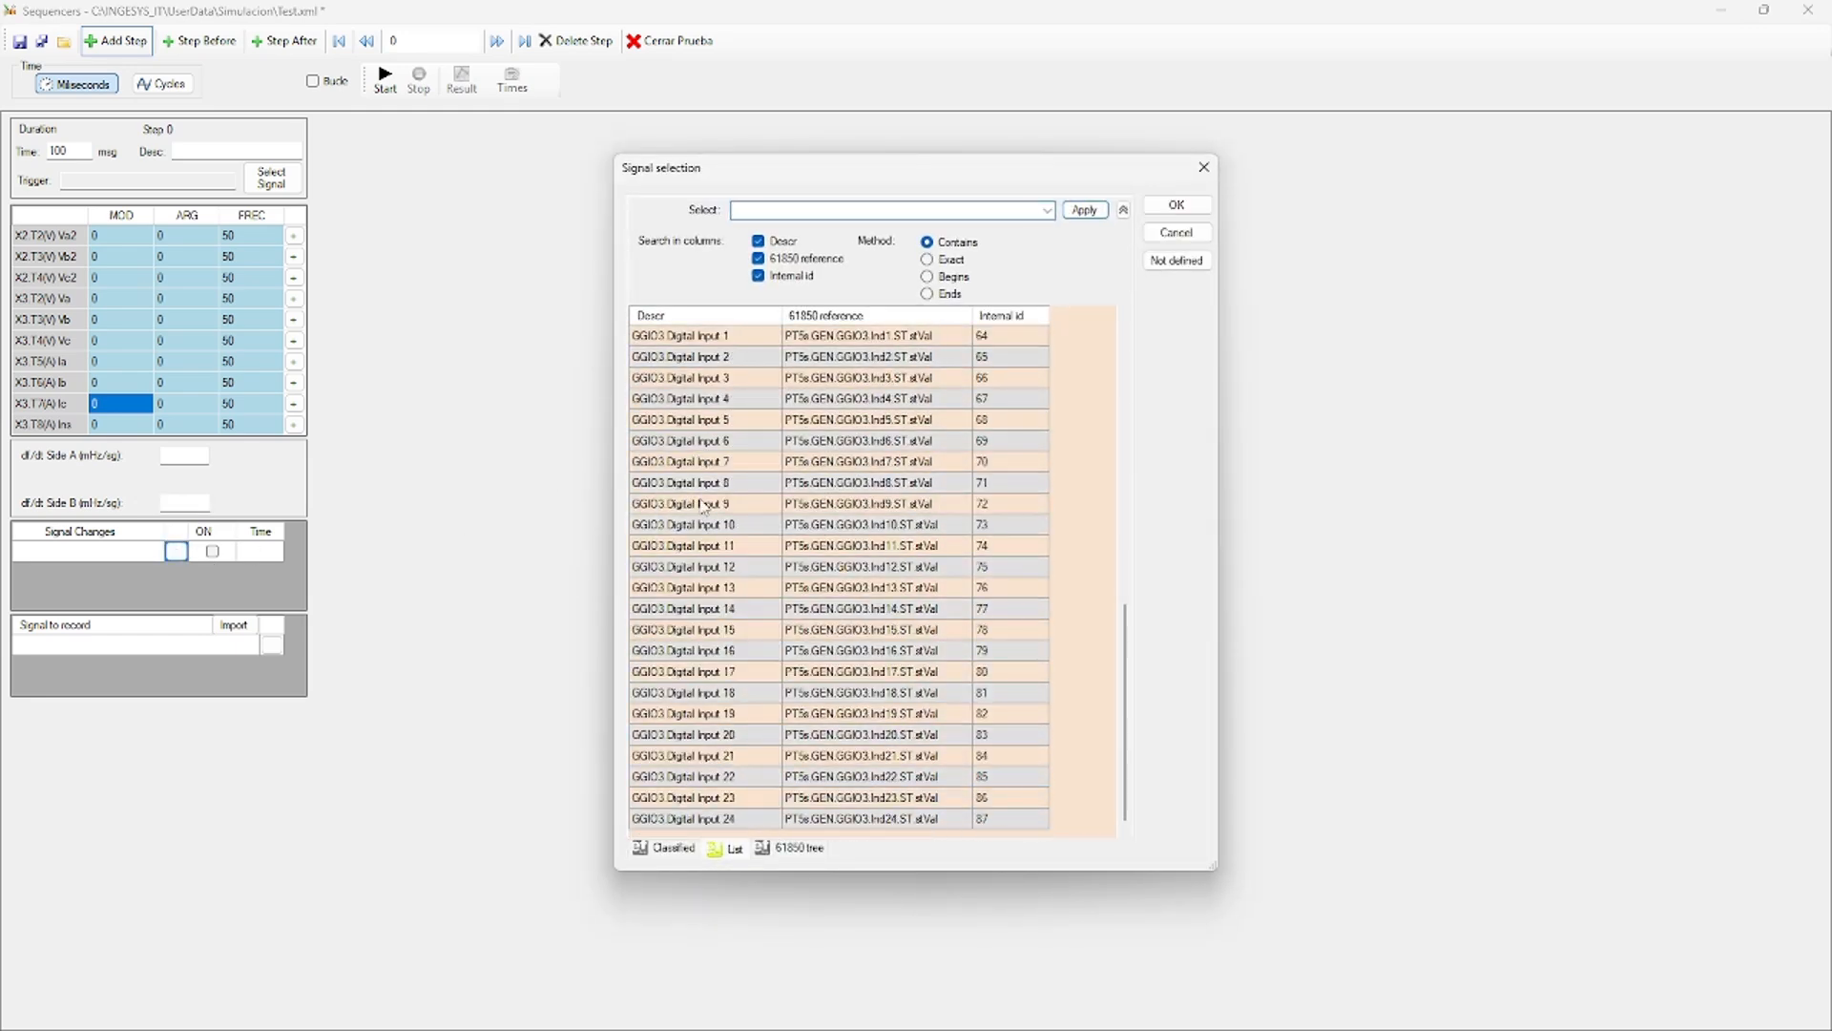
click(1205, 167)
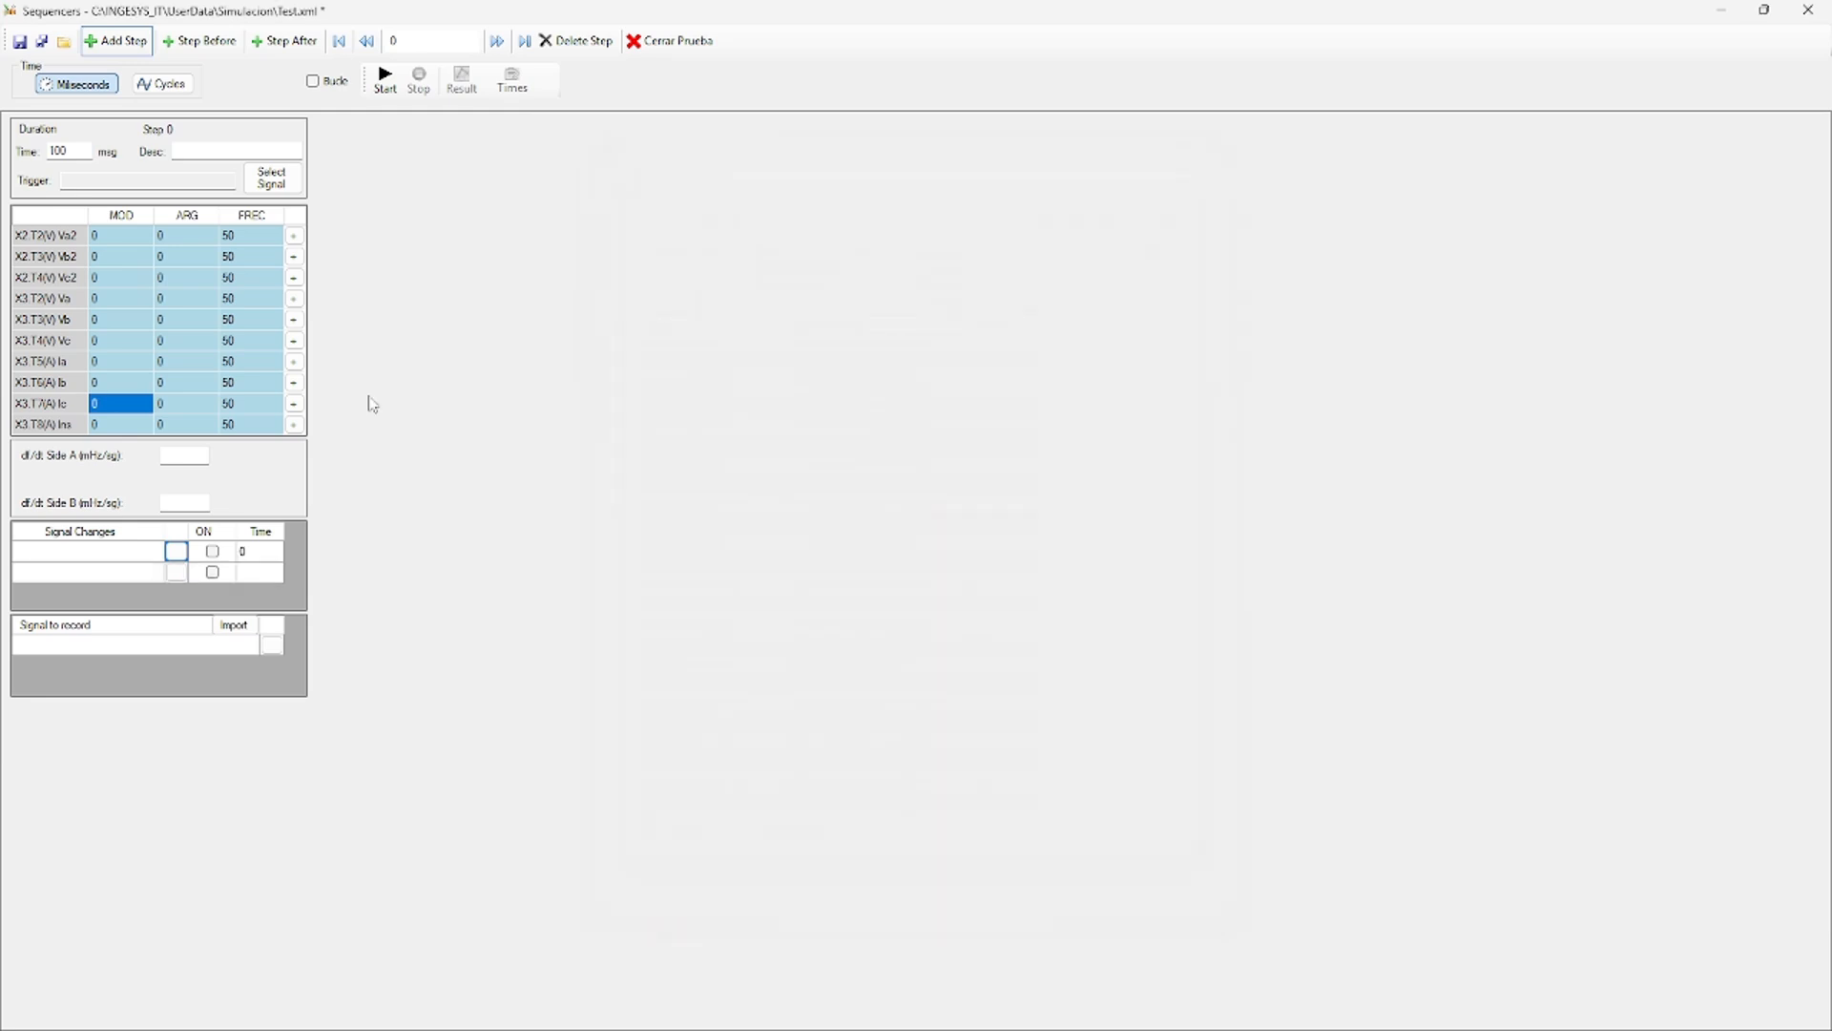
Browse the signal list for the empty signal-to-record row and close it unchanged.
click(133, 646)
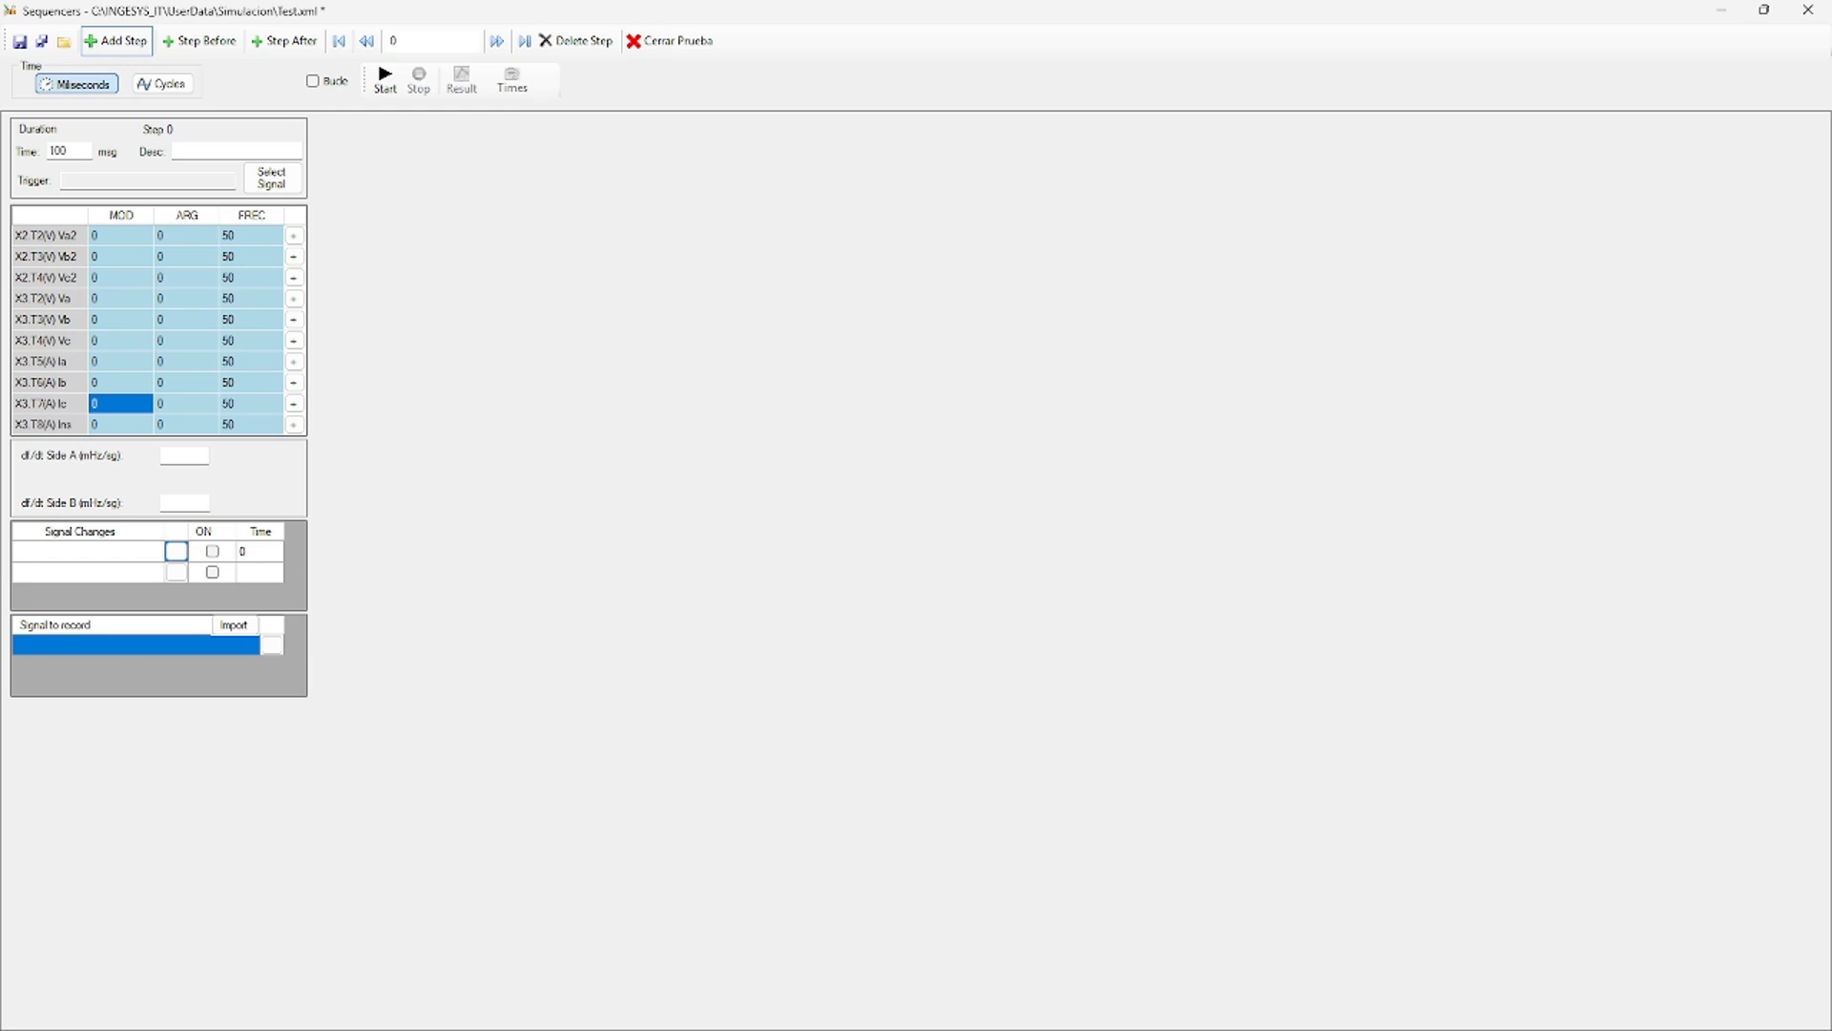
click(272, 645)
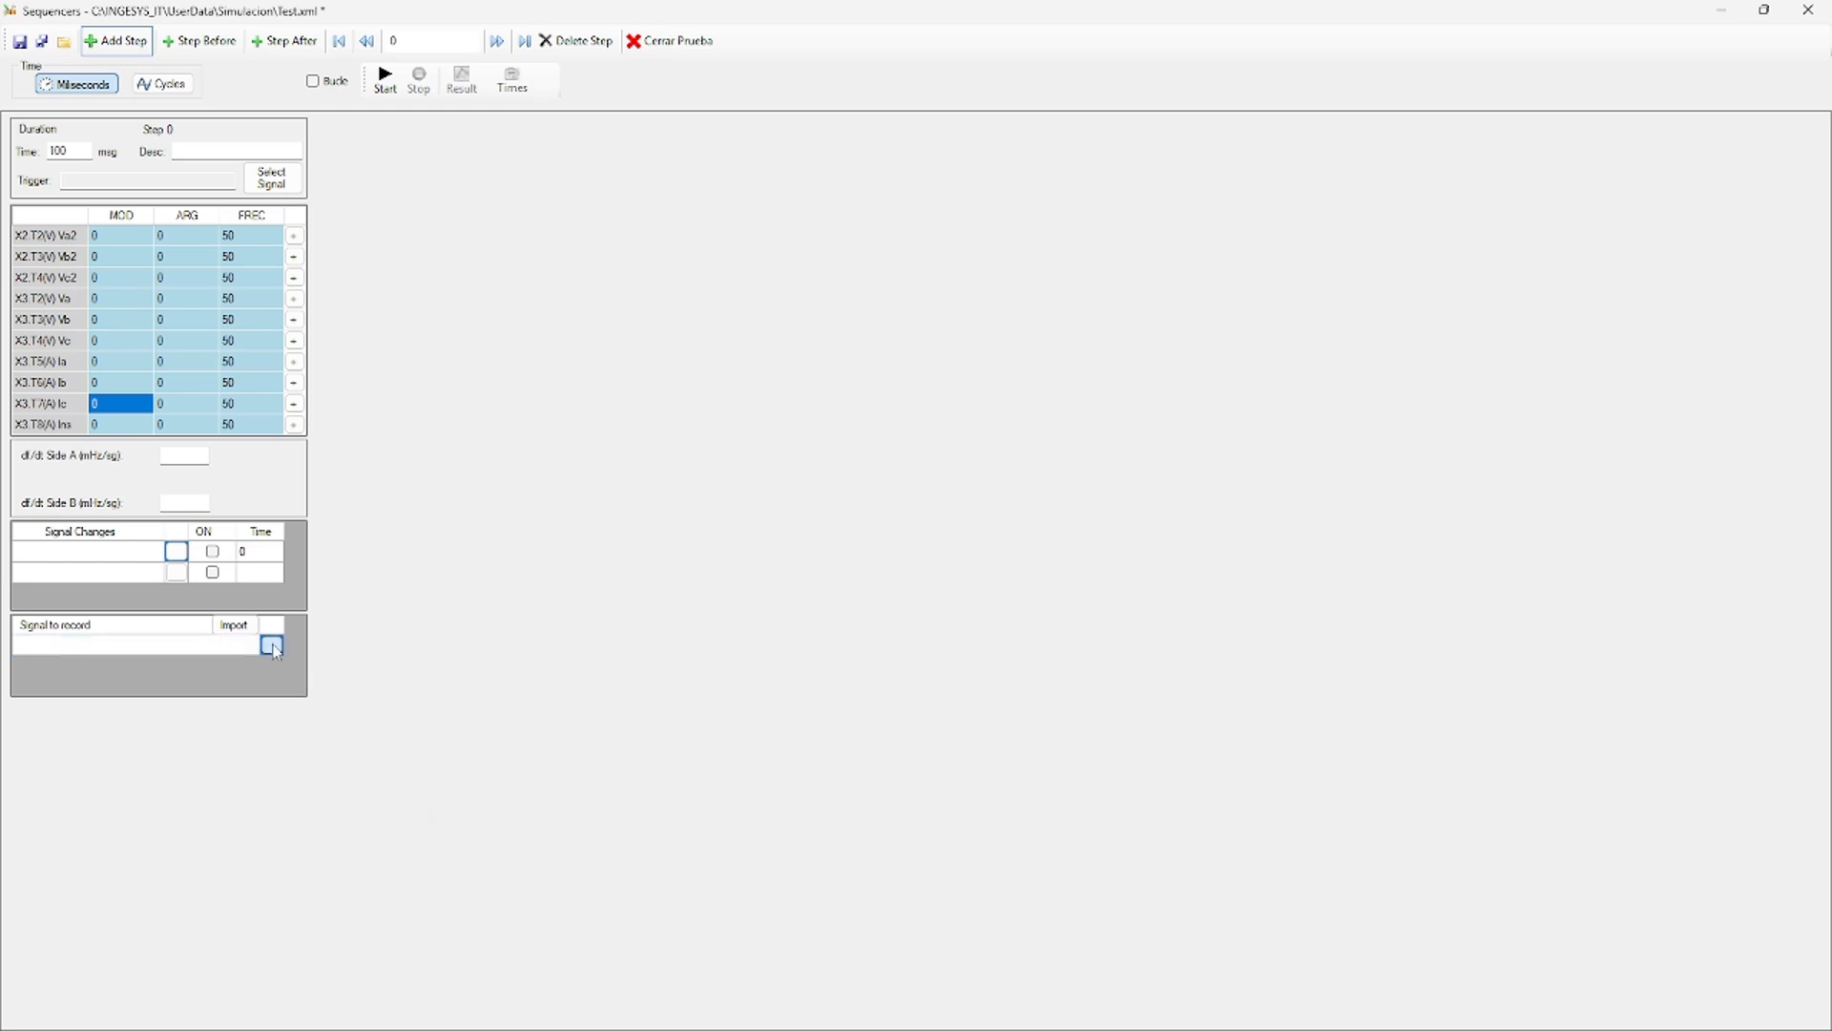
scroll(687, 516, down, 16)
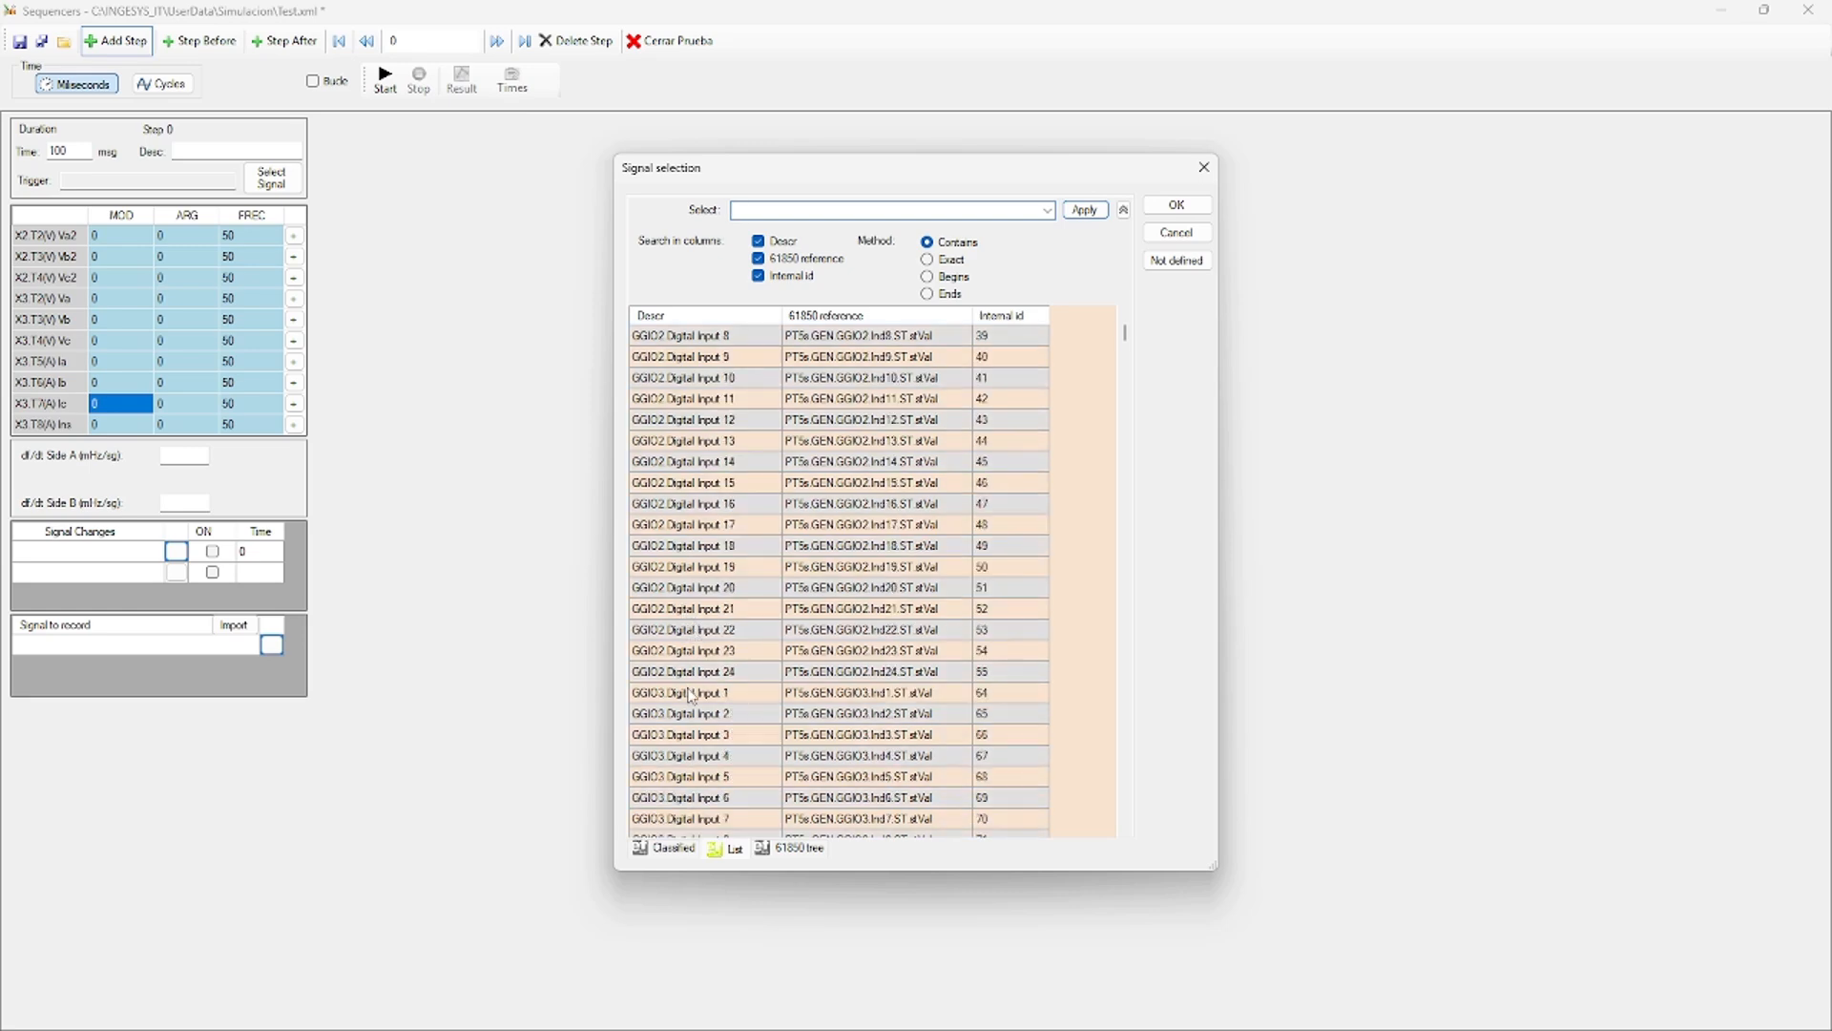
drag(1124, 365, 1124, 447)
scroll(783, 608, down, 10)
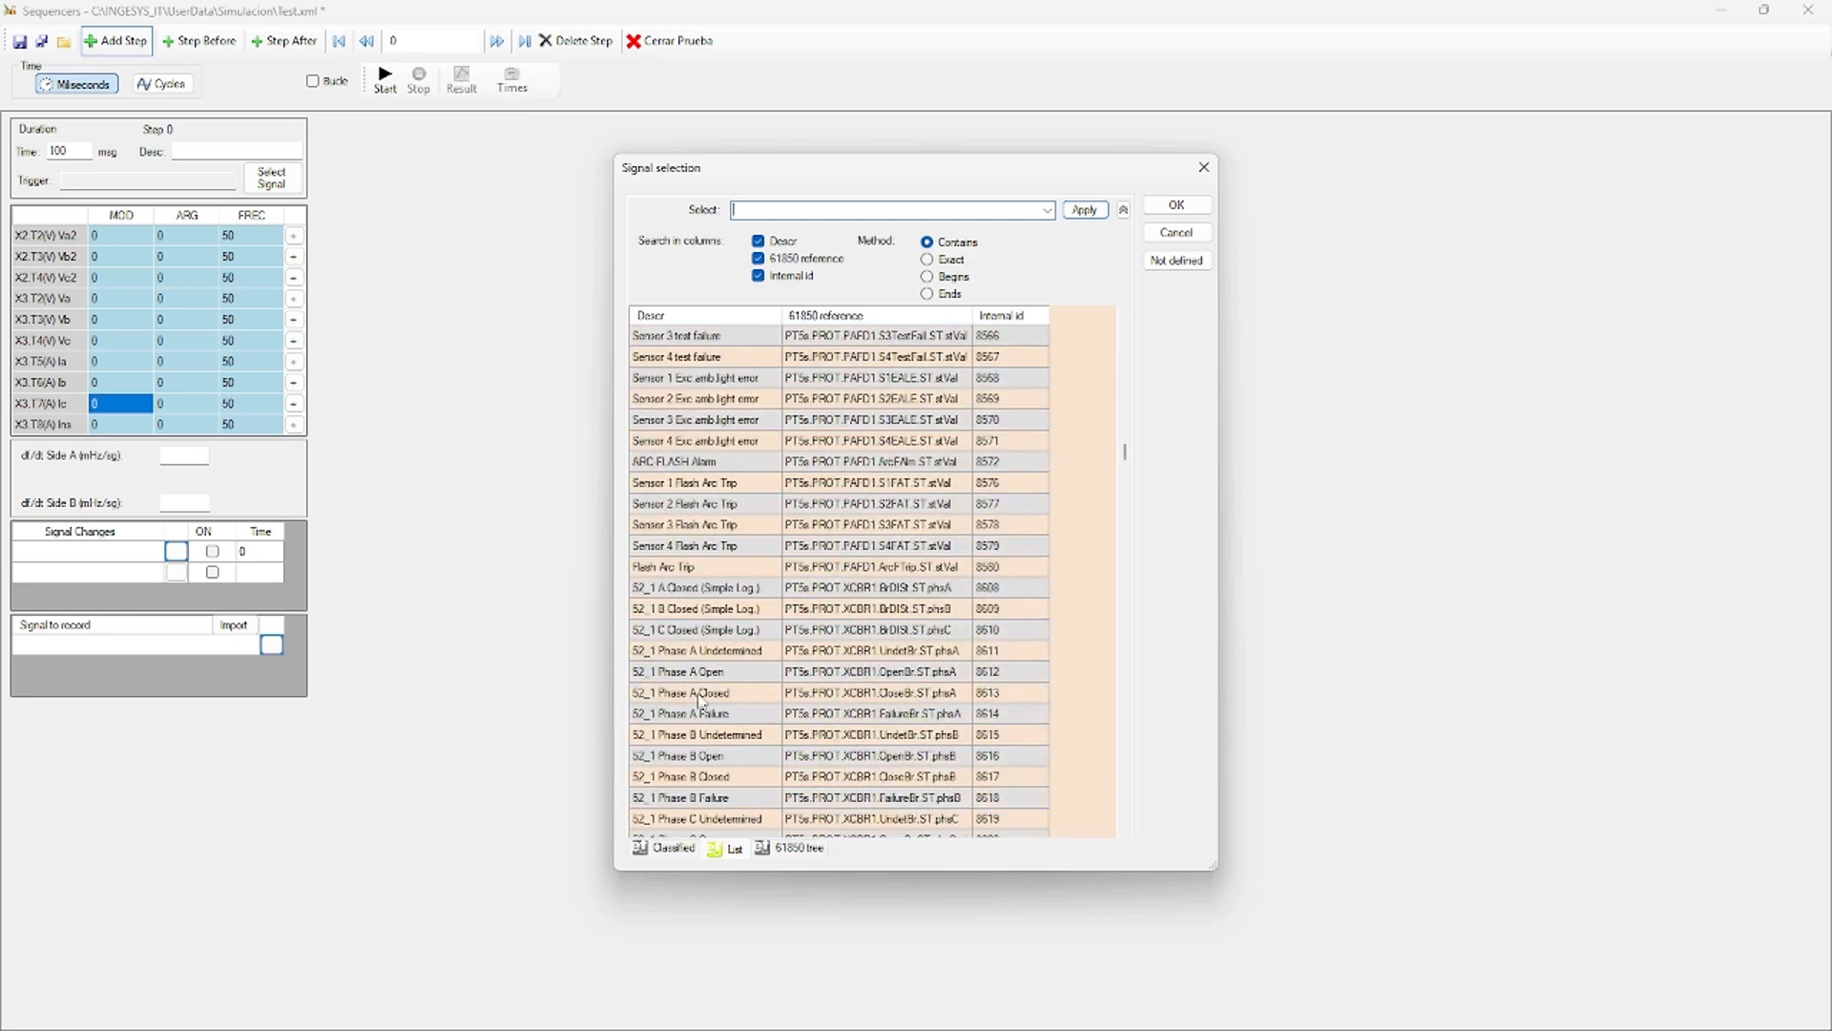
scroll(708, 622, down, 6)
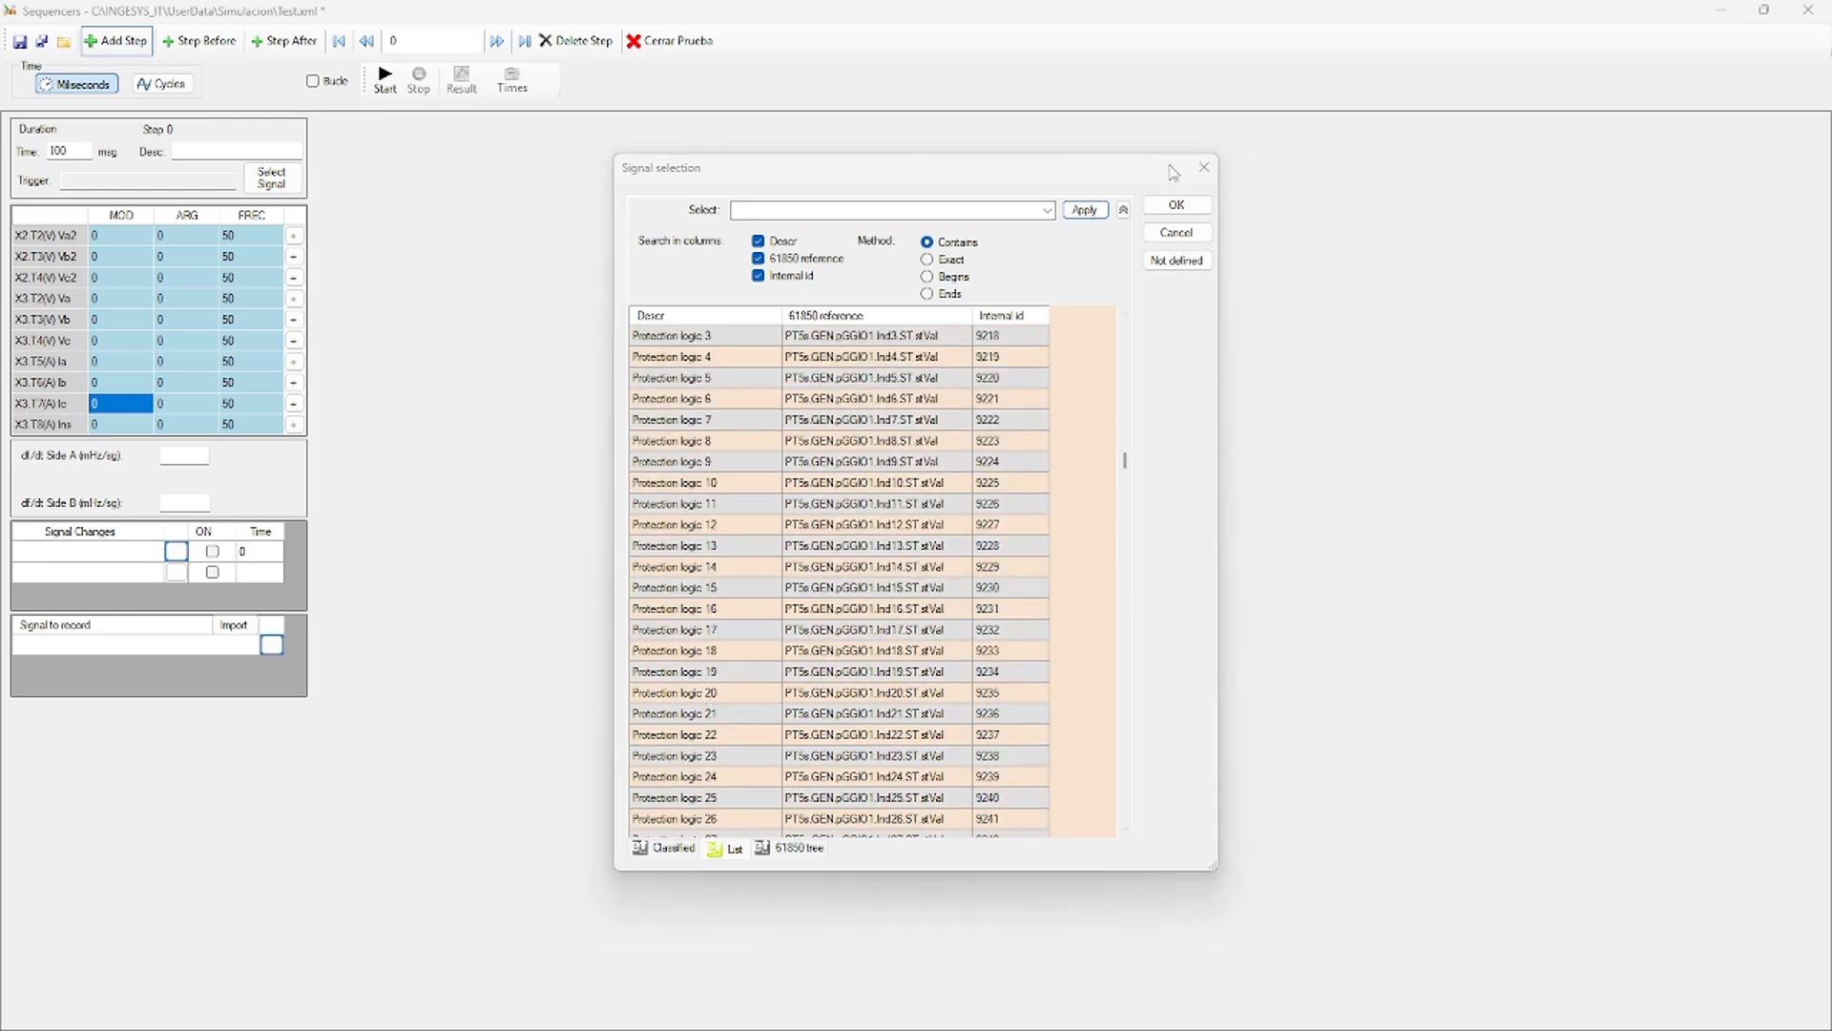
click(1204, 167)
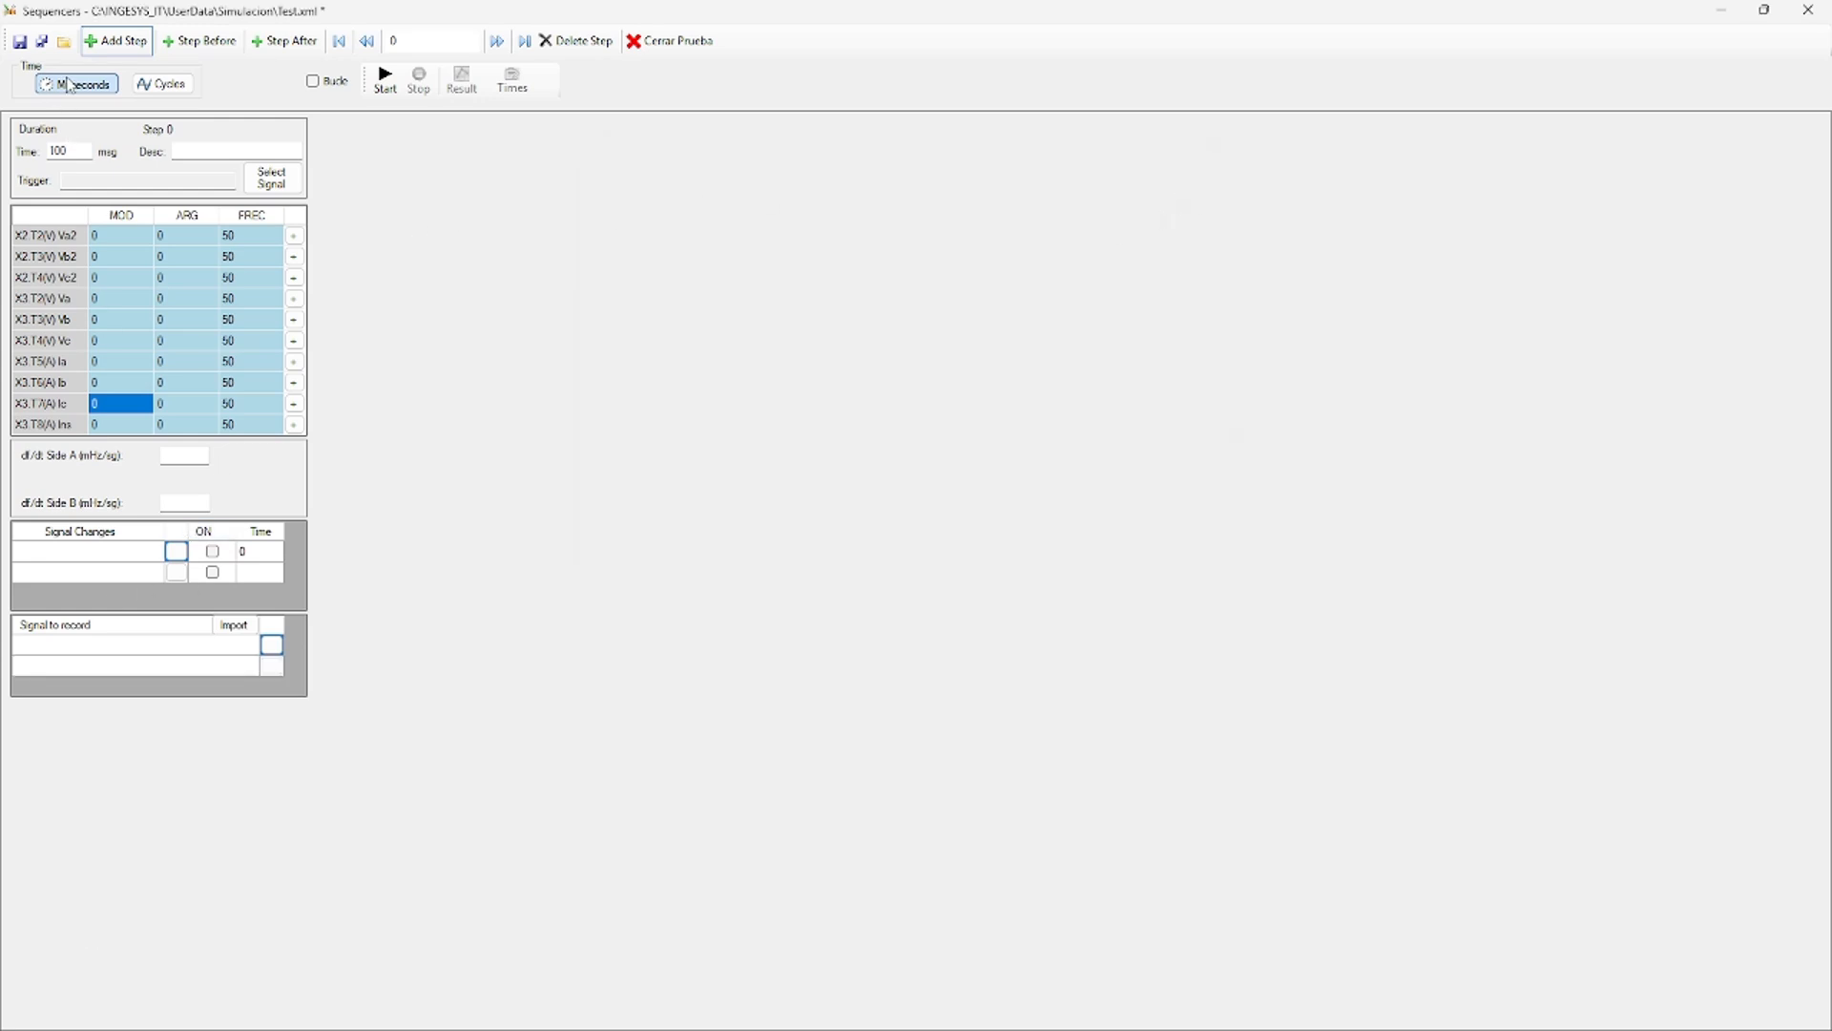
Save the sequence under the new name Test example.xml.
click(42, 41)
click(840, 516)
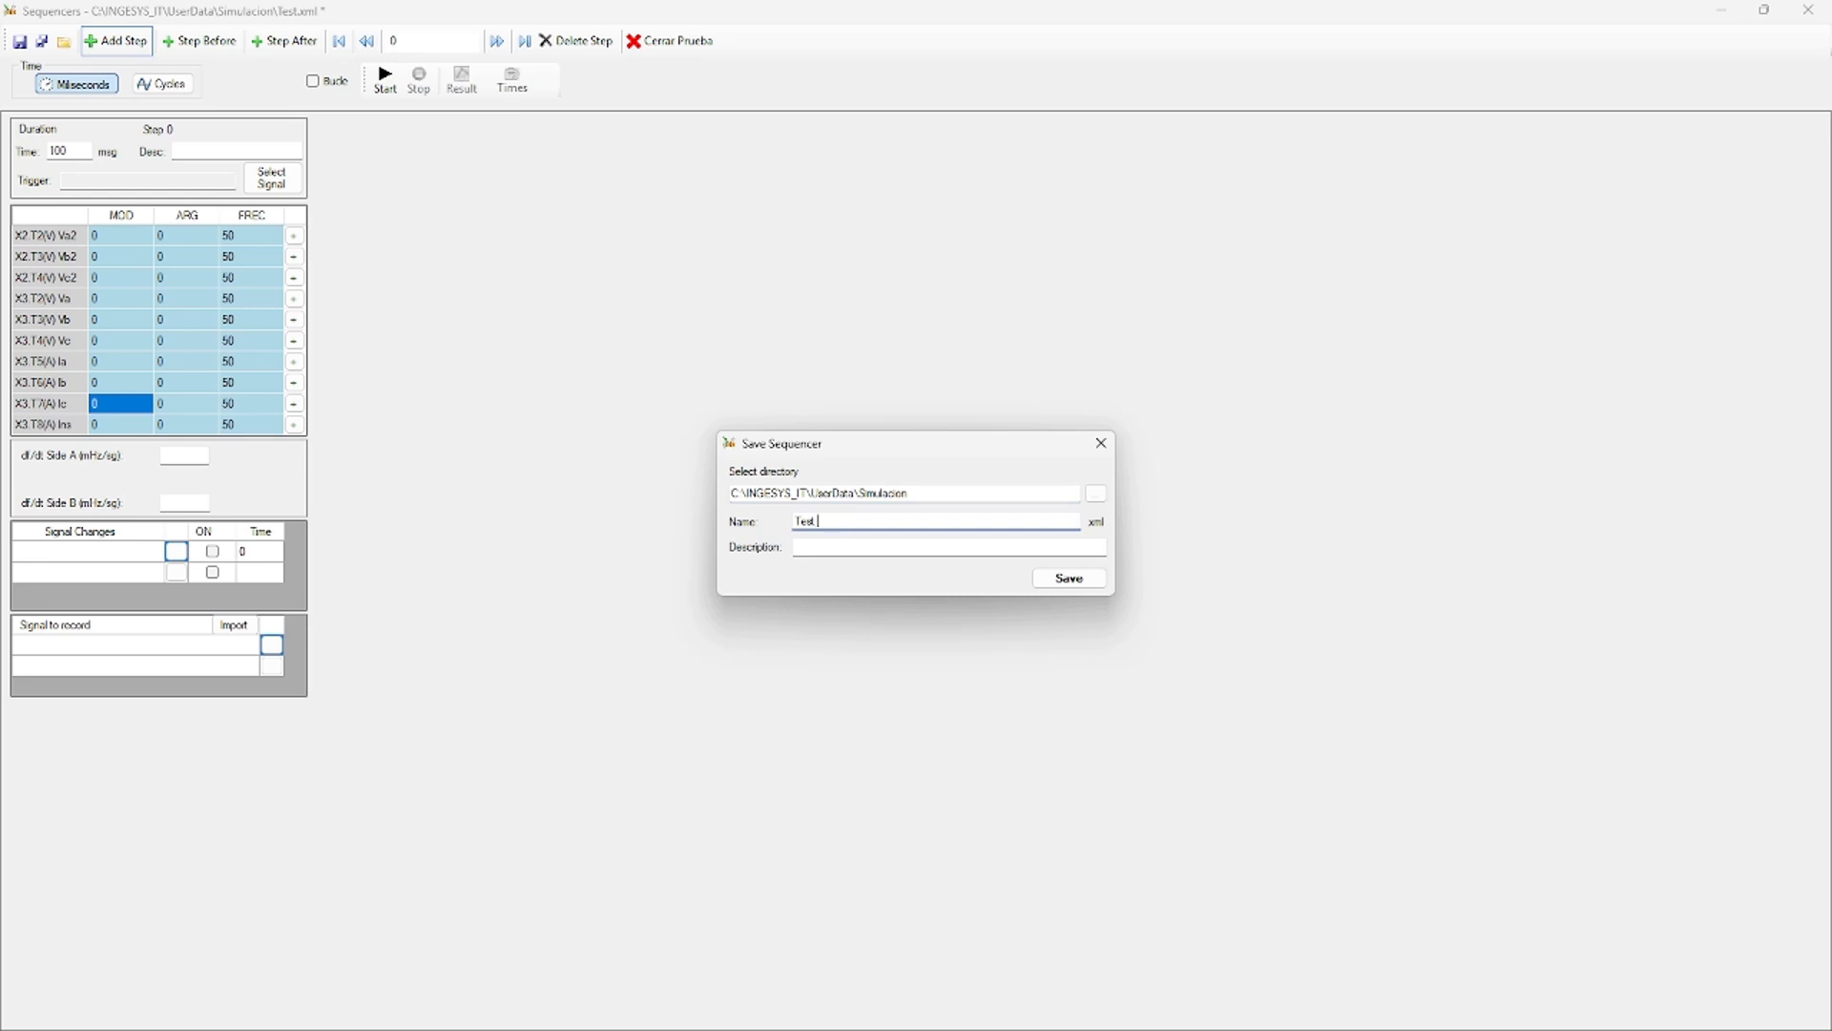
click(1079, 578)
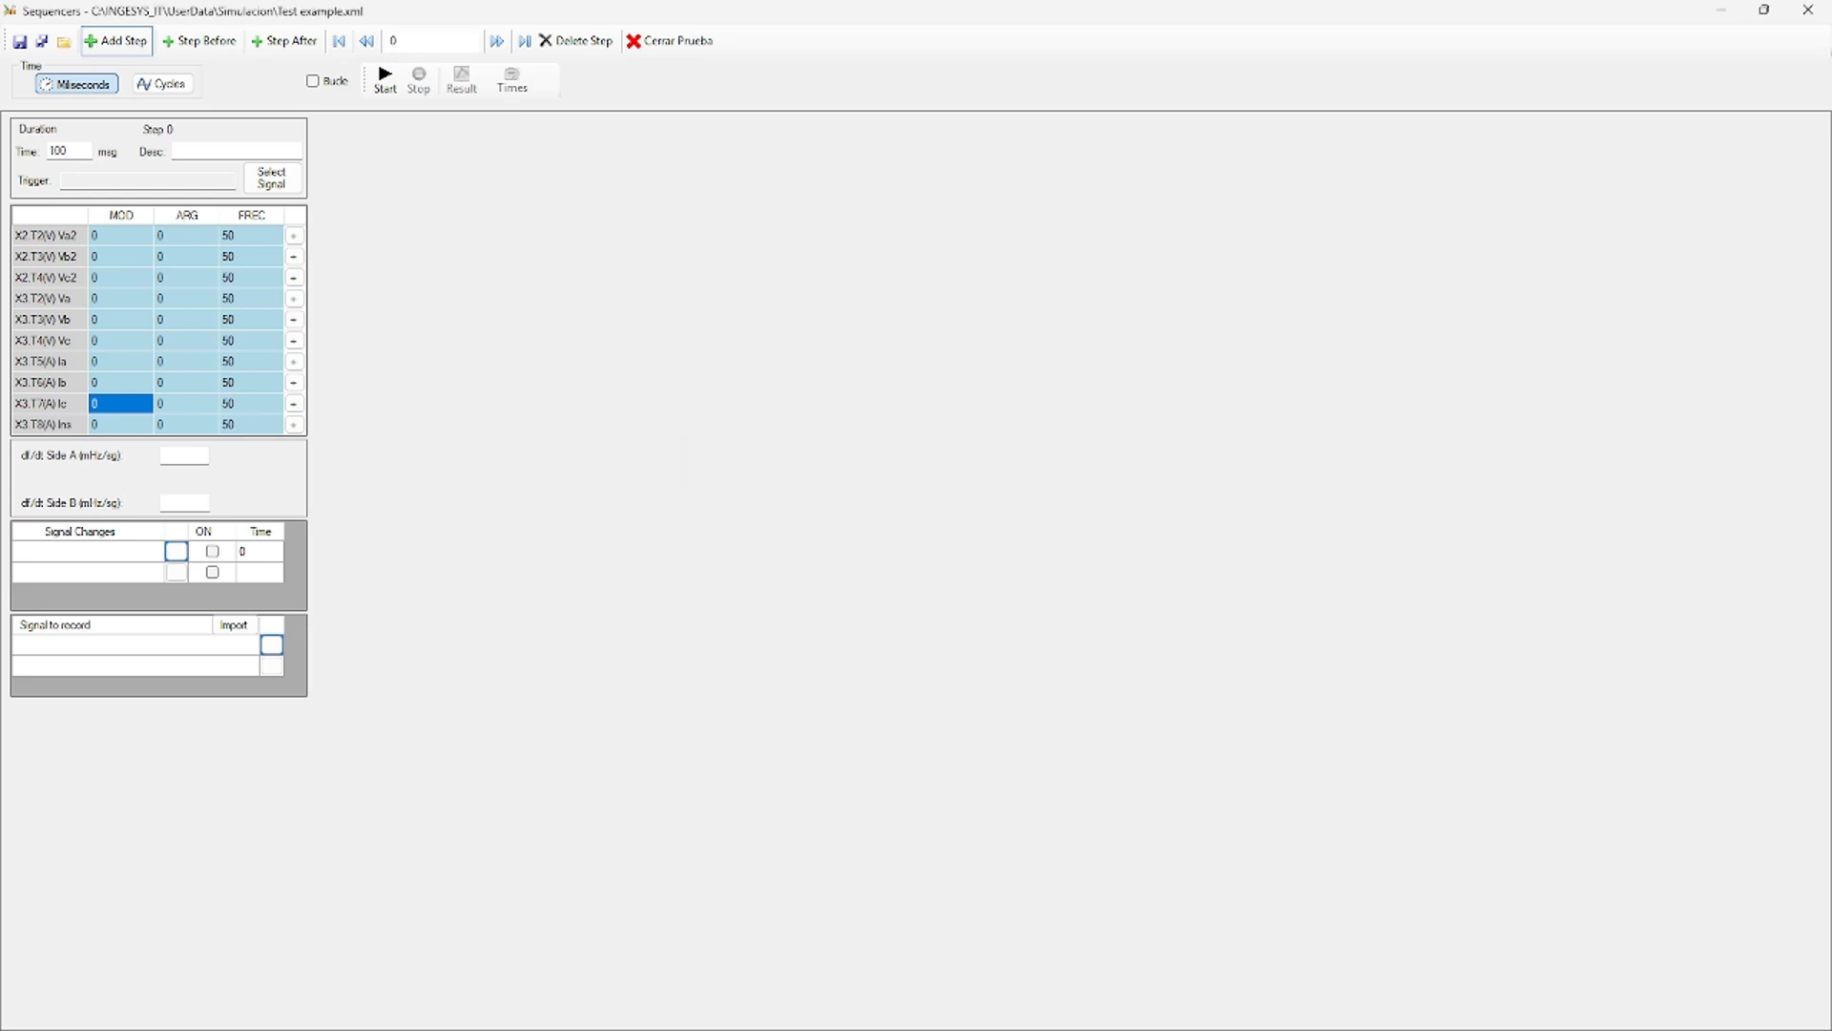
Set Step 0 to 1000 ms with voltage magnitudes of 5 and current magnitudes of 1.
click(86, 152)
click(129, 246)
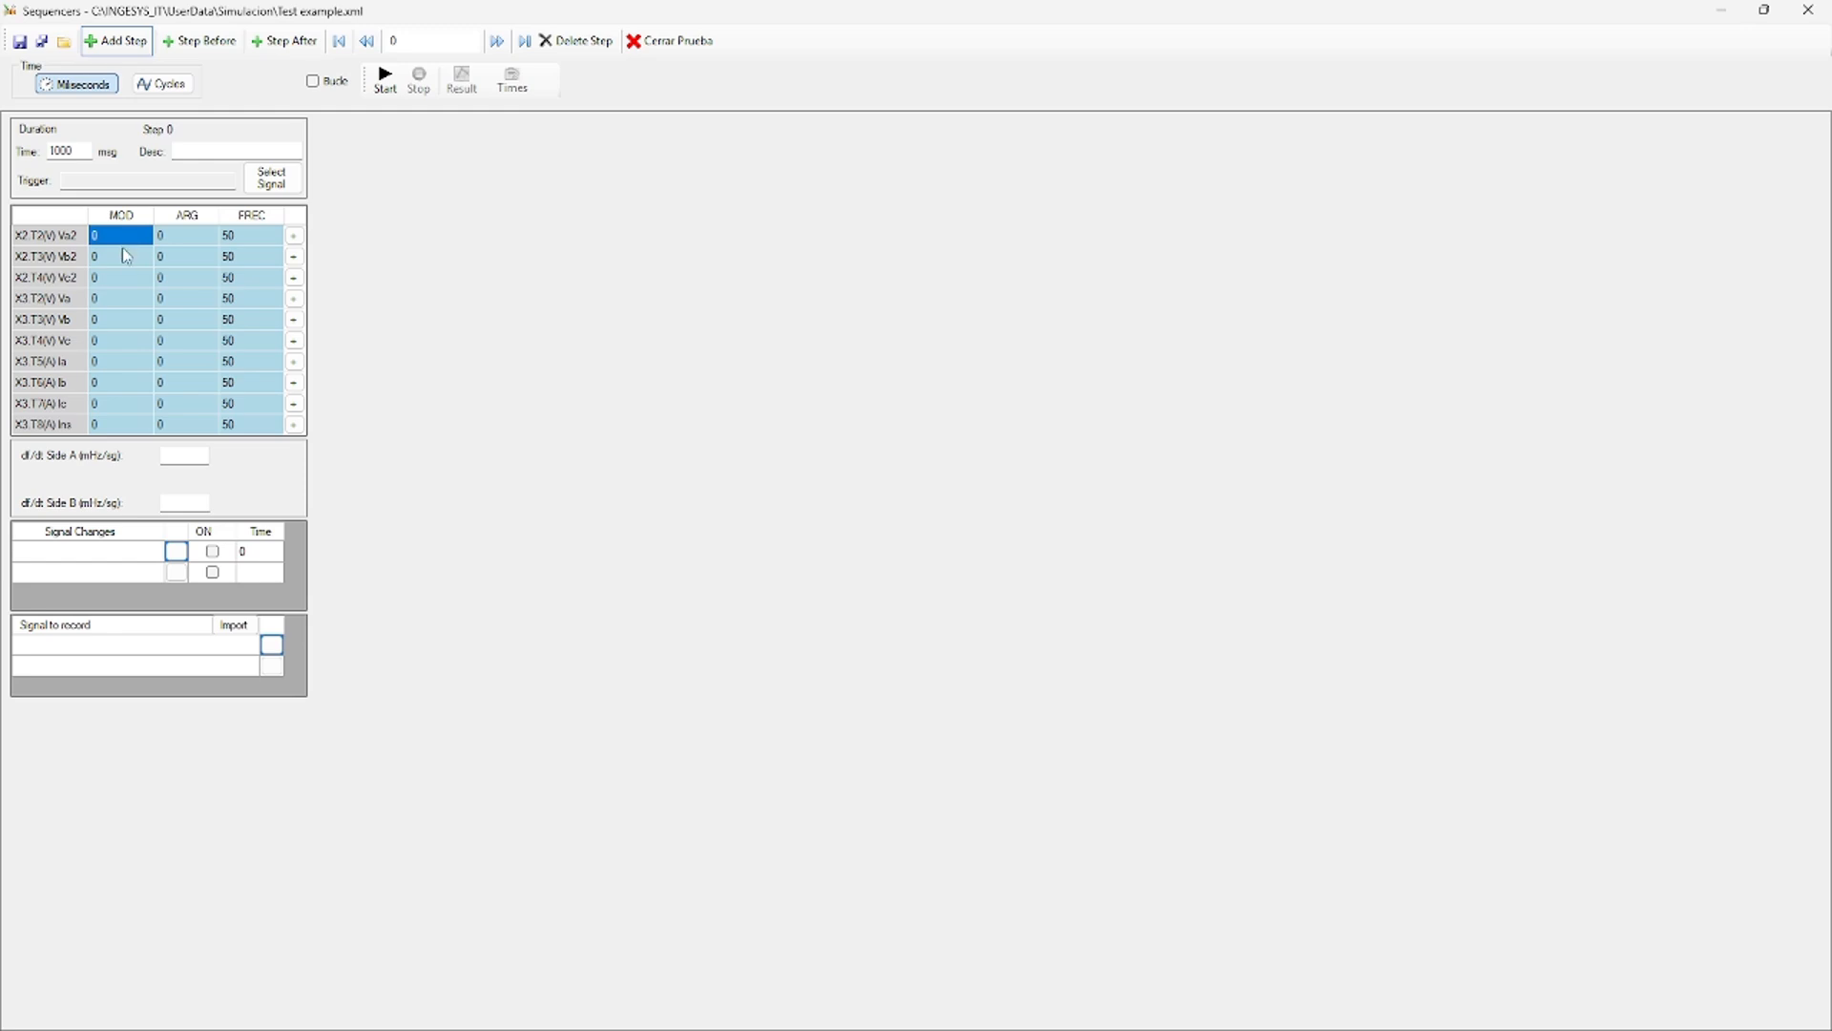
text(5)
key(Return)
text(55)
key(Return)
text(5)
key(Return)
text(5)
key(Return)
text(5)
text(1)
key(Return)
text(1)
key(Return)
Fill the side 2 voltage, Va/Vb/Vc and current angles with 0/240/120.
right_click(189, 241)
click(229, 248)
right_click(191, 300)
click(229, 311)
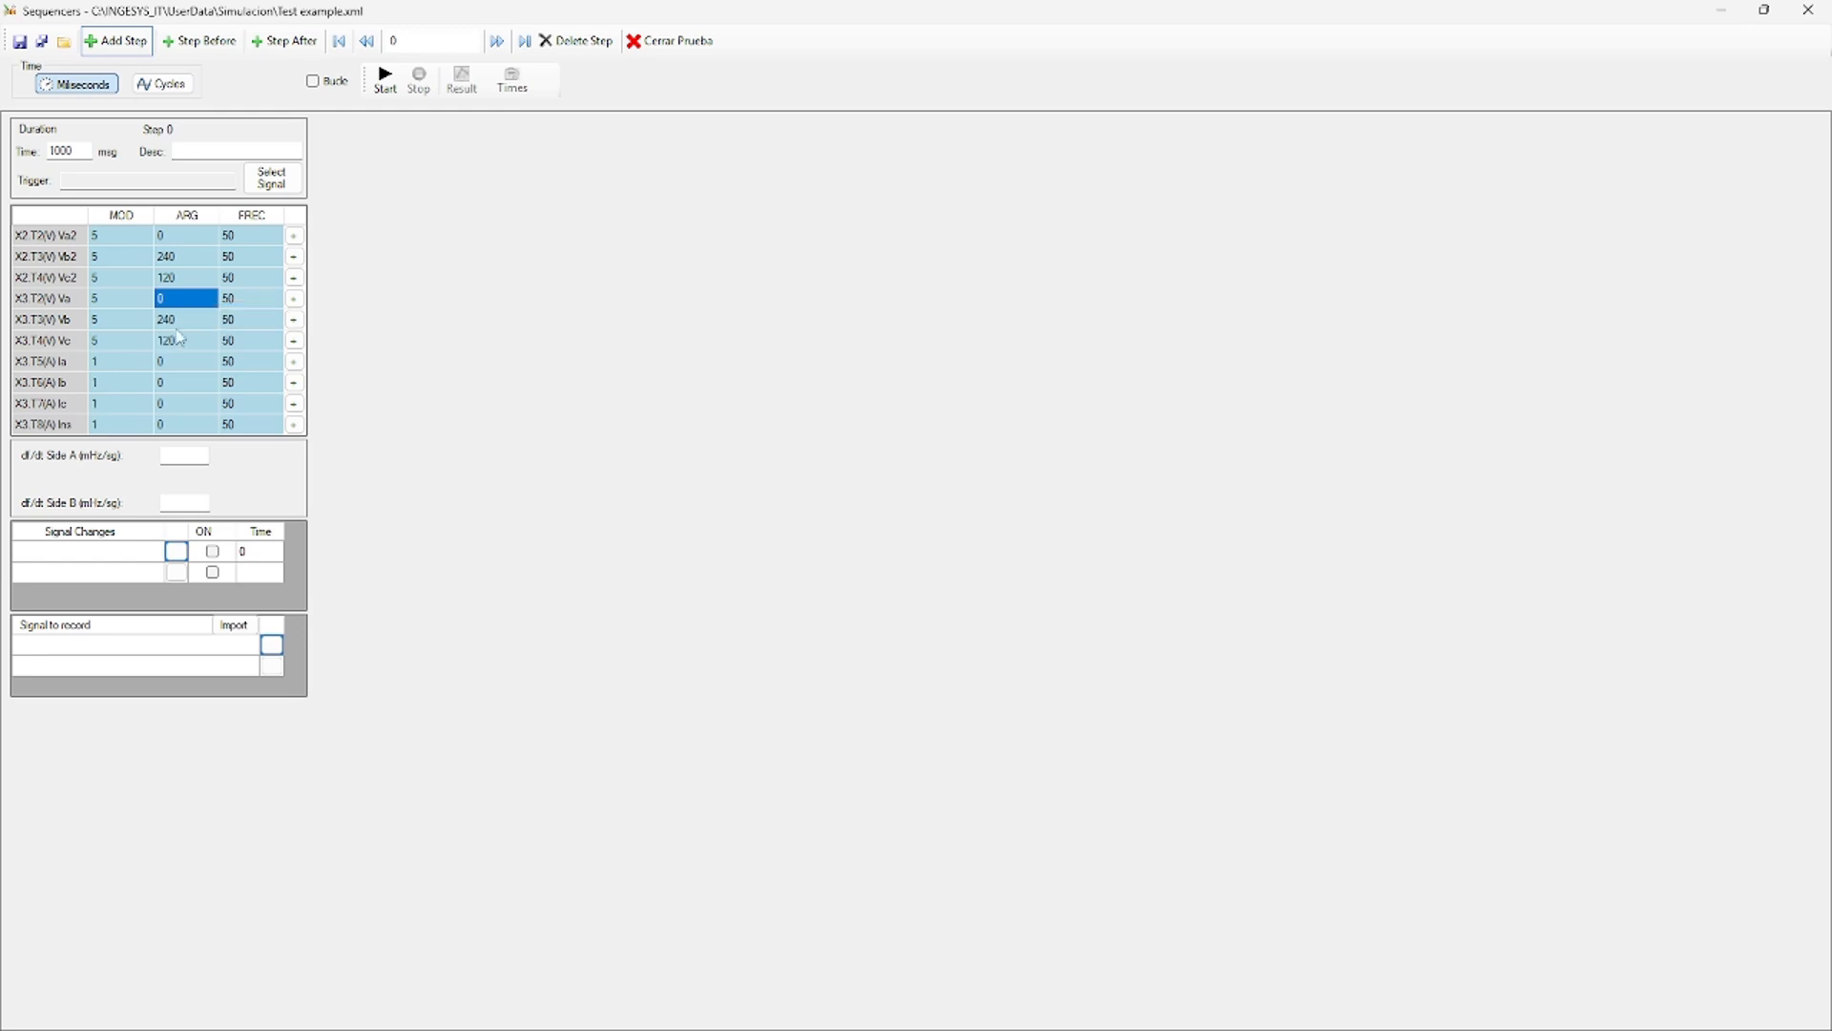
click(172, 361)
right_click(172, 361)
click(212, 373)
click(262, 368)
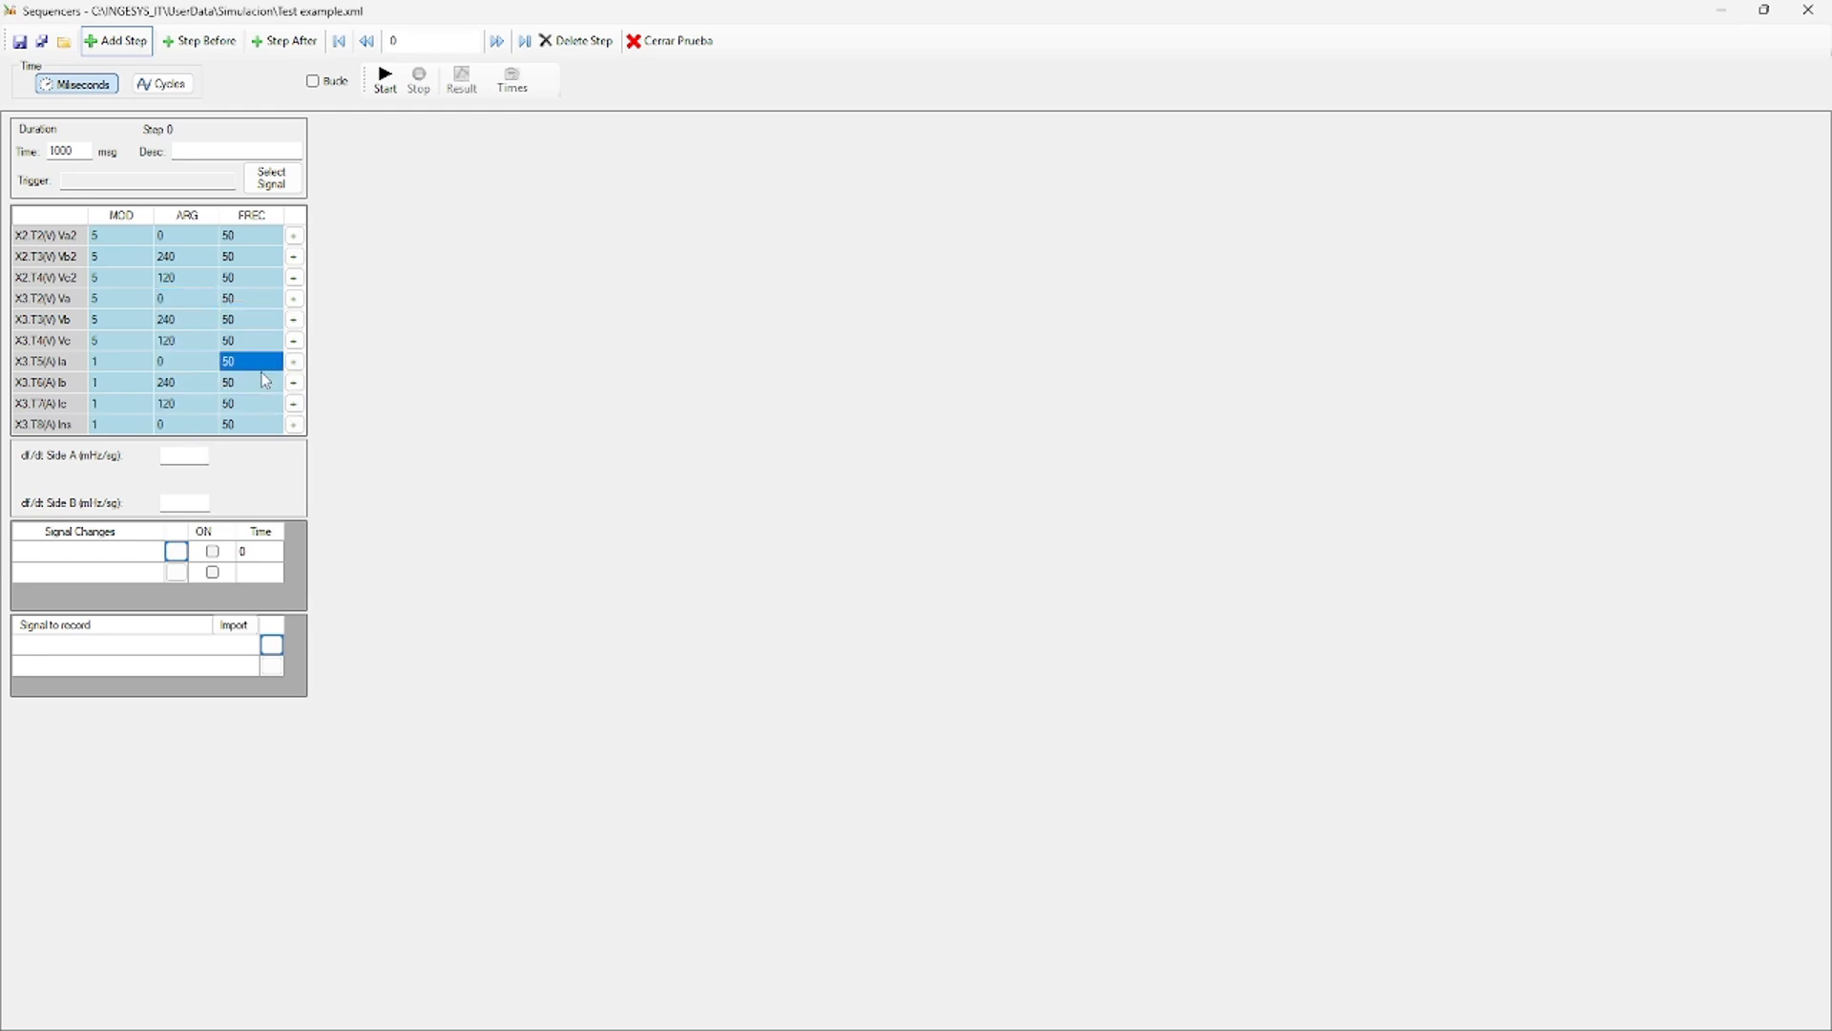
click(241, 257)
Make Step 0 switch GGIO1.Digital Input 1 on at 100 ms.
click(181, 553)
click(714, 342)
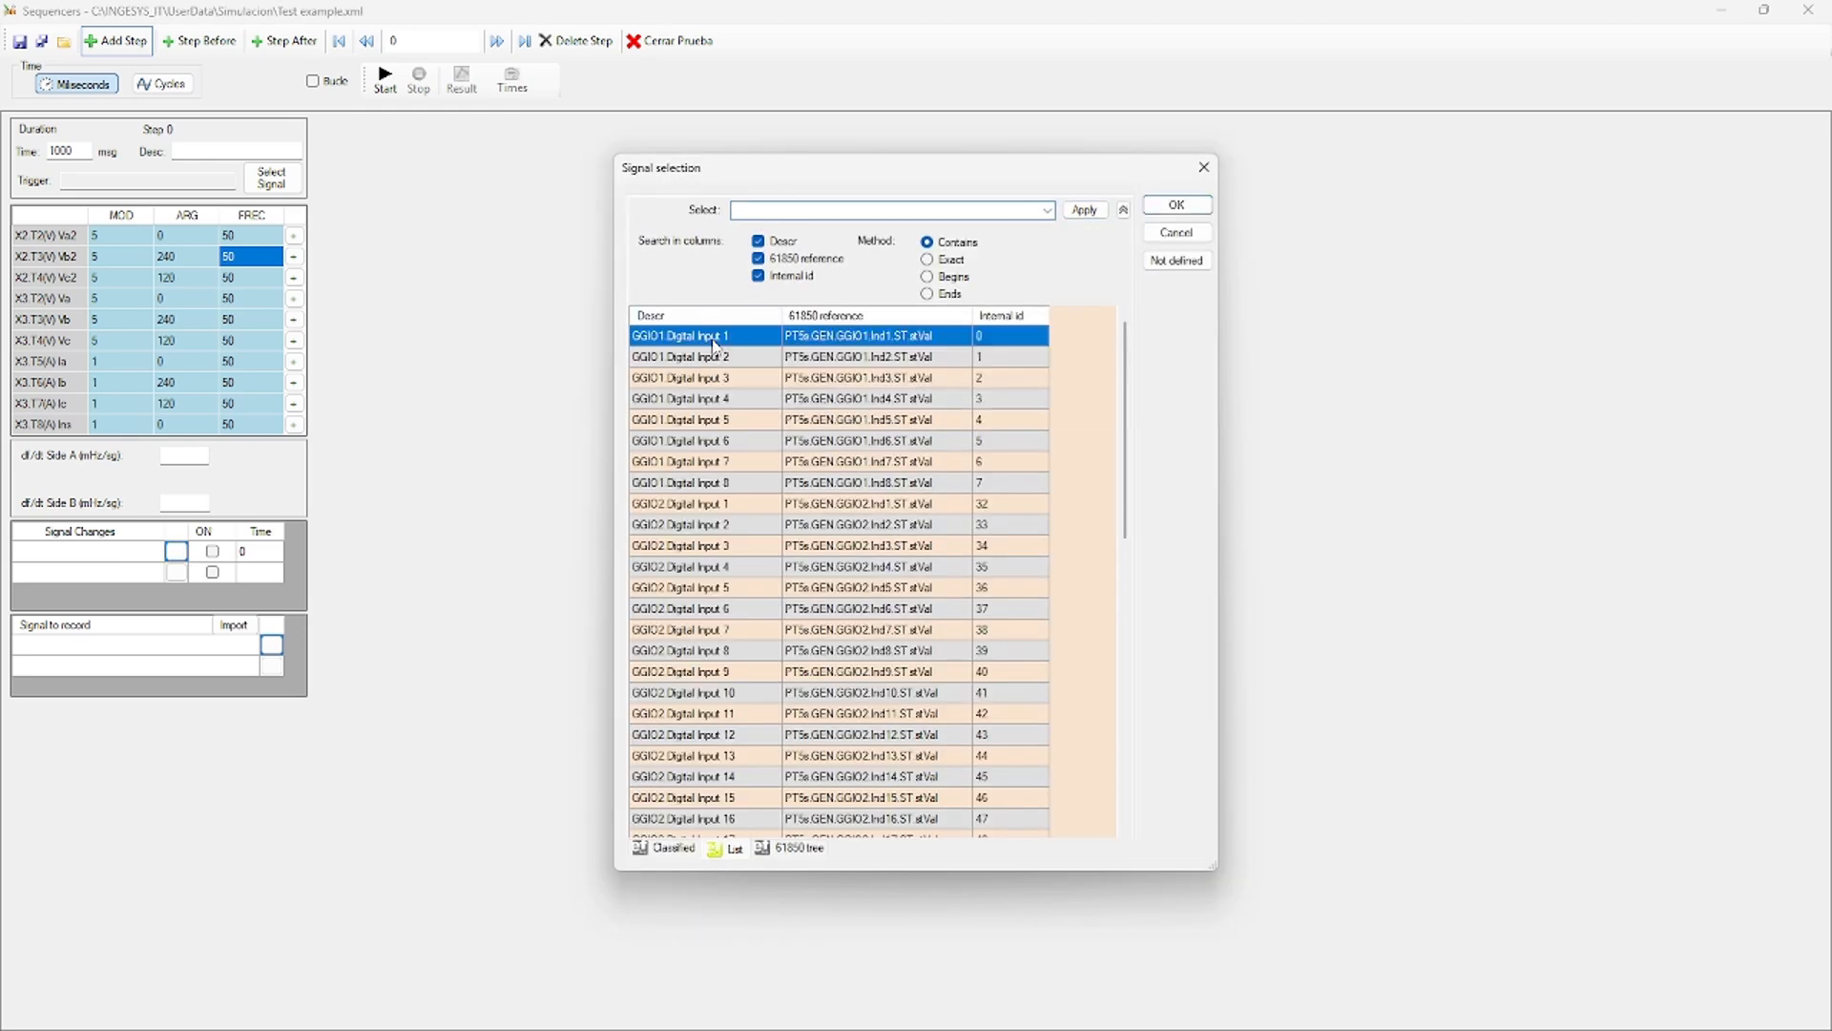
double_click(714, 341)
click(211, 550)
click(248, 551)
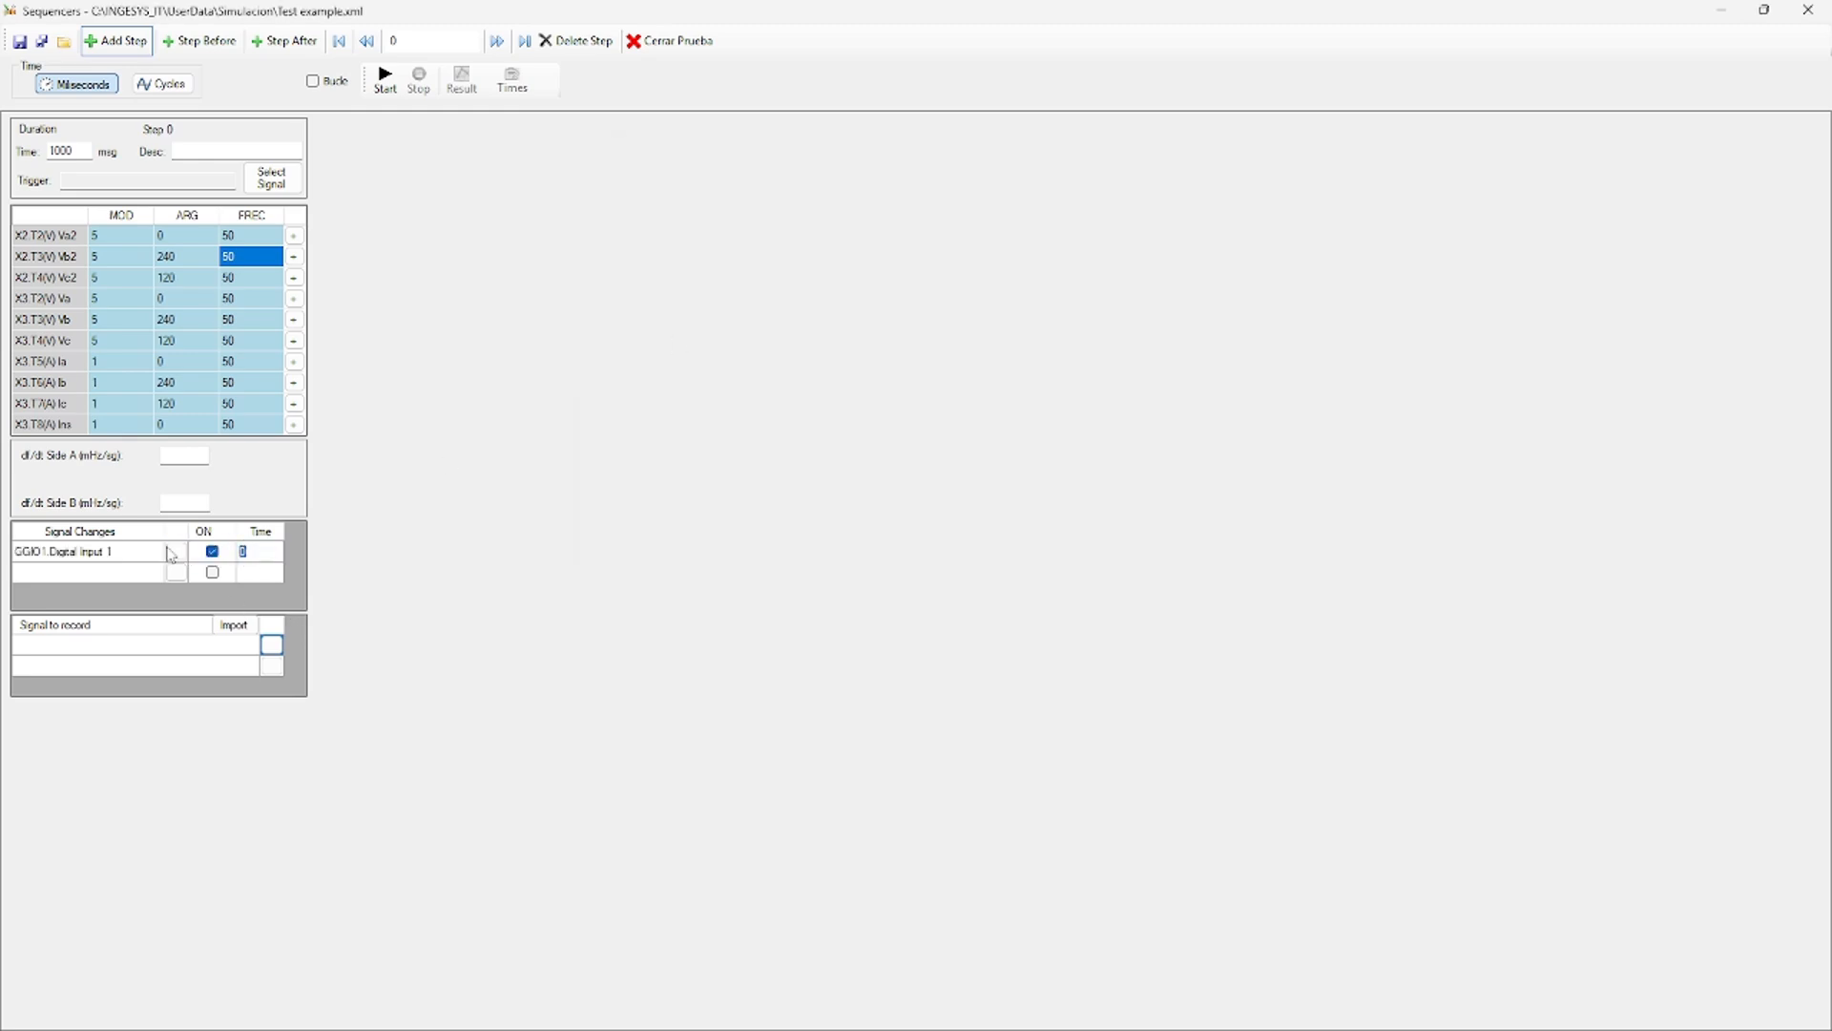
text(100)
click(101, 573)
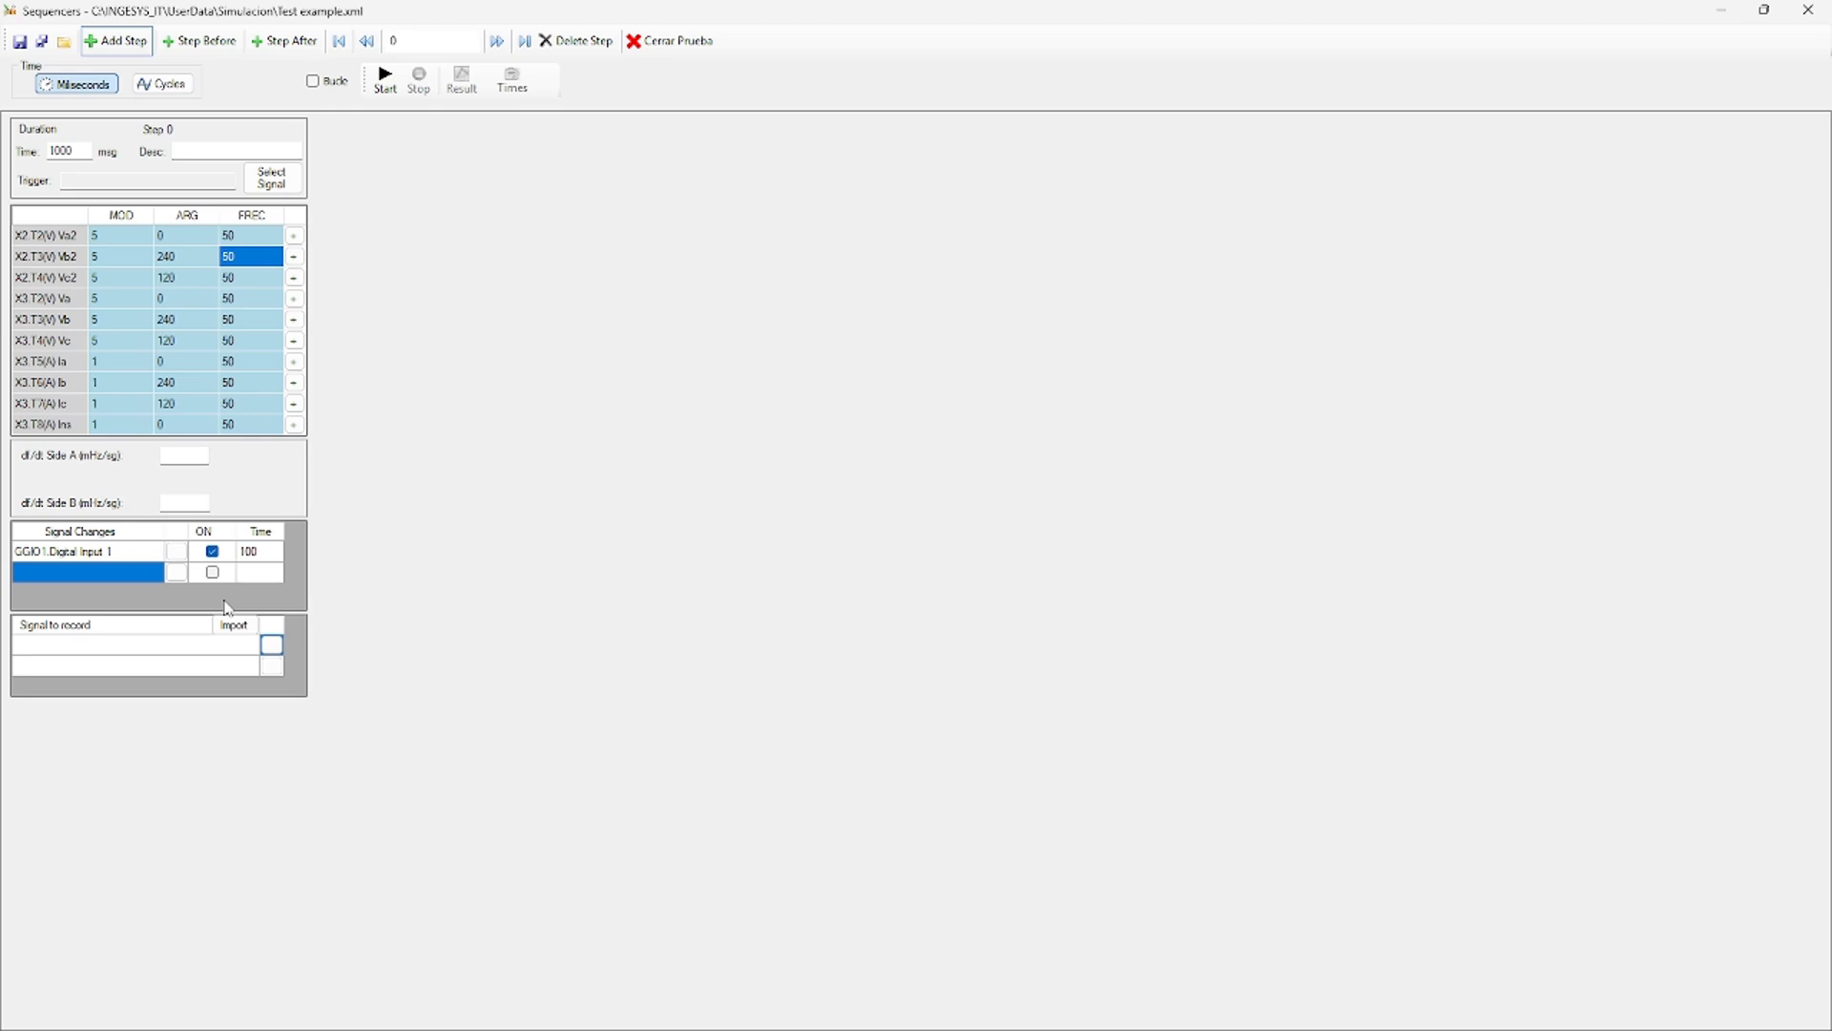
Record IOC1 Trip Phases and GGIO1.Digital Input 1 in Step 0.
click(271, 645)
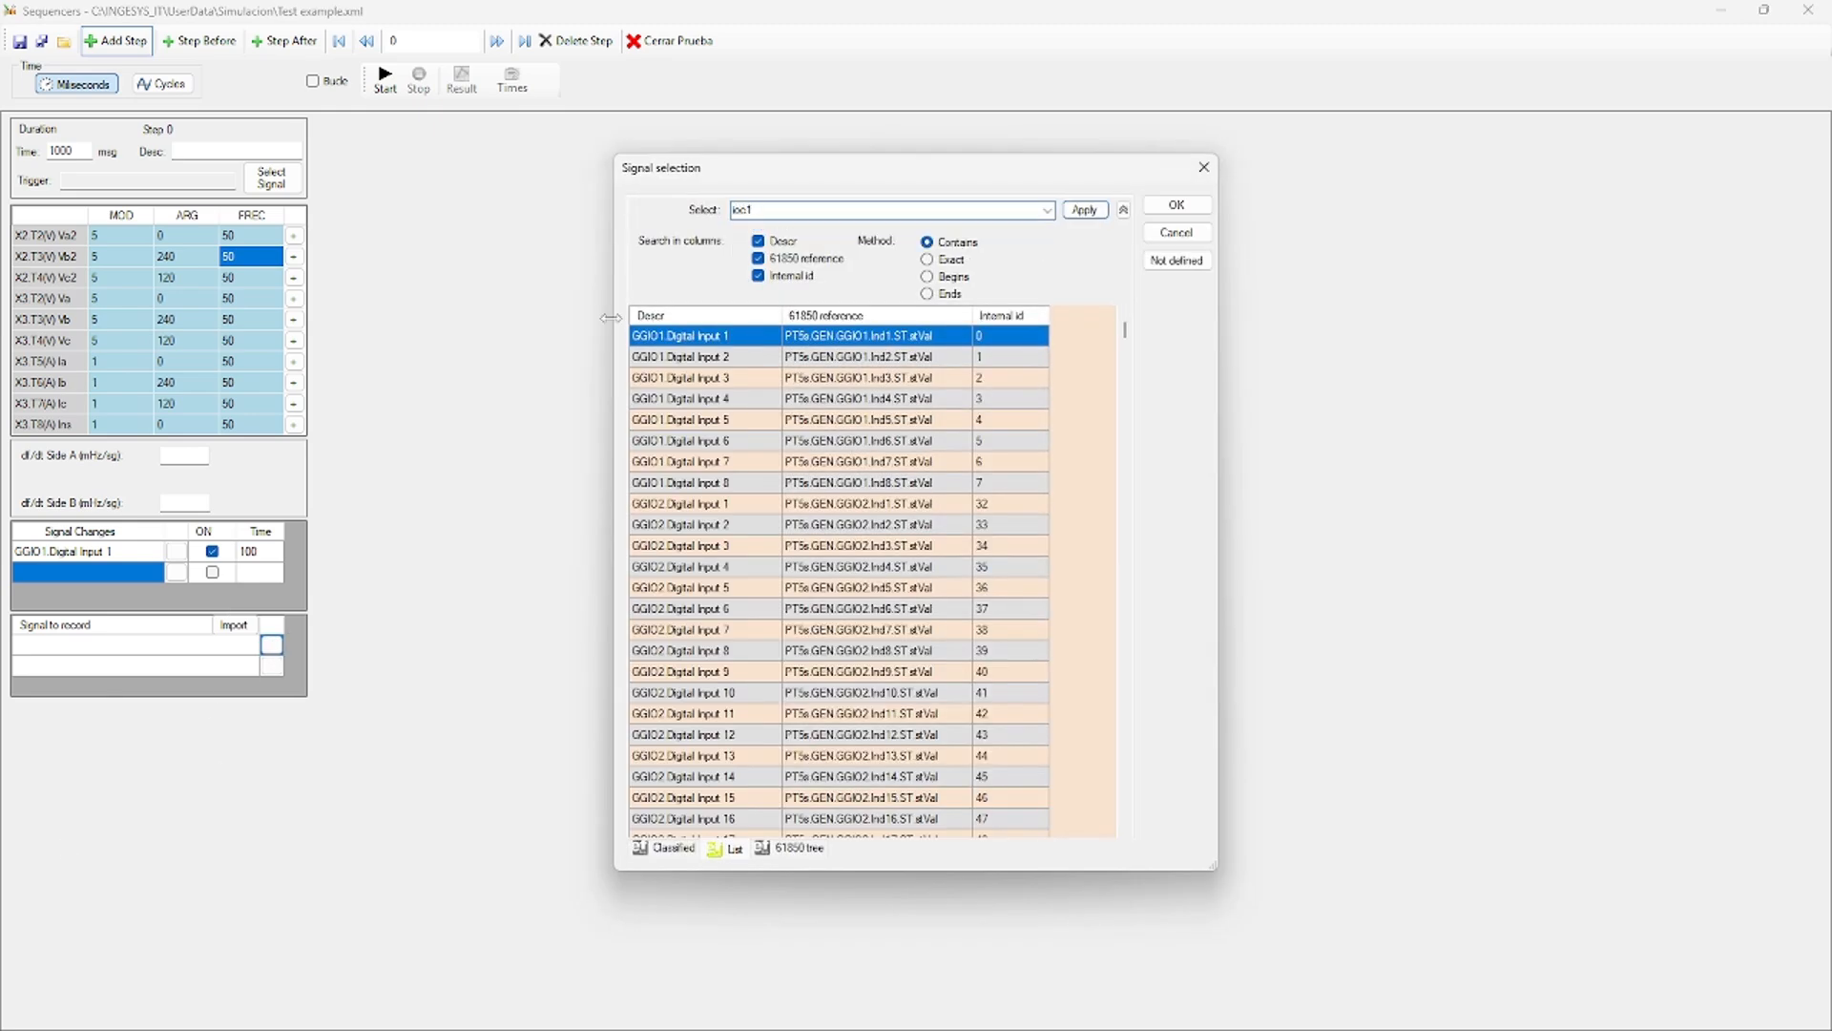
key(Return)
click(711, 482)
click(1177, 204)
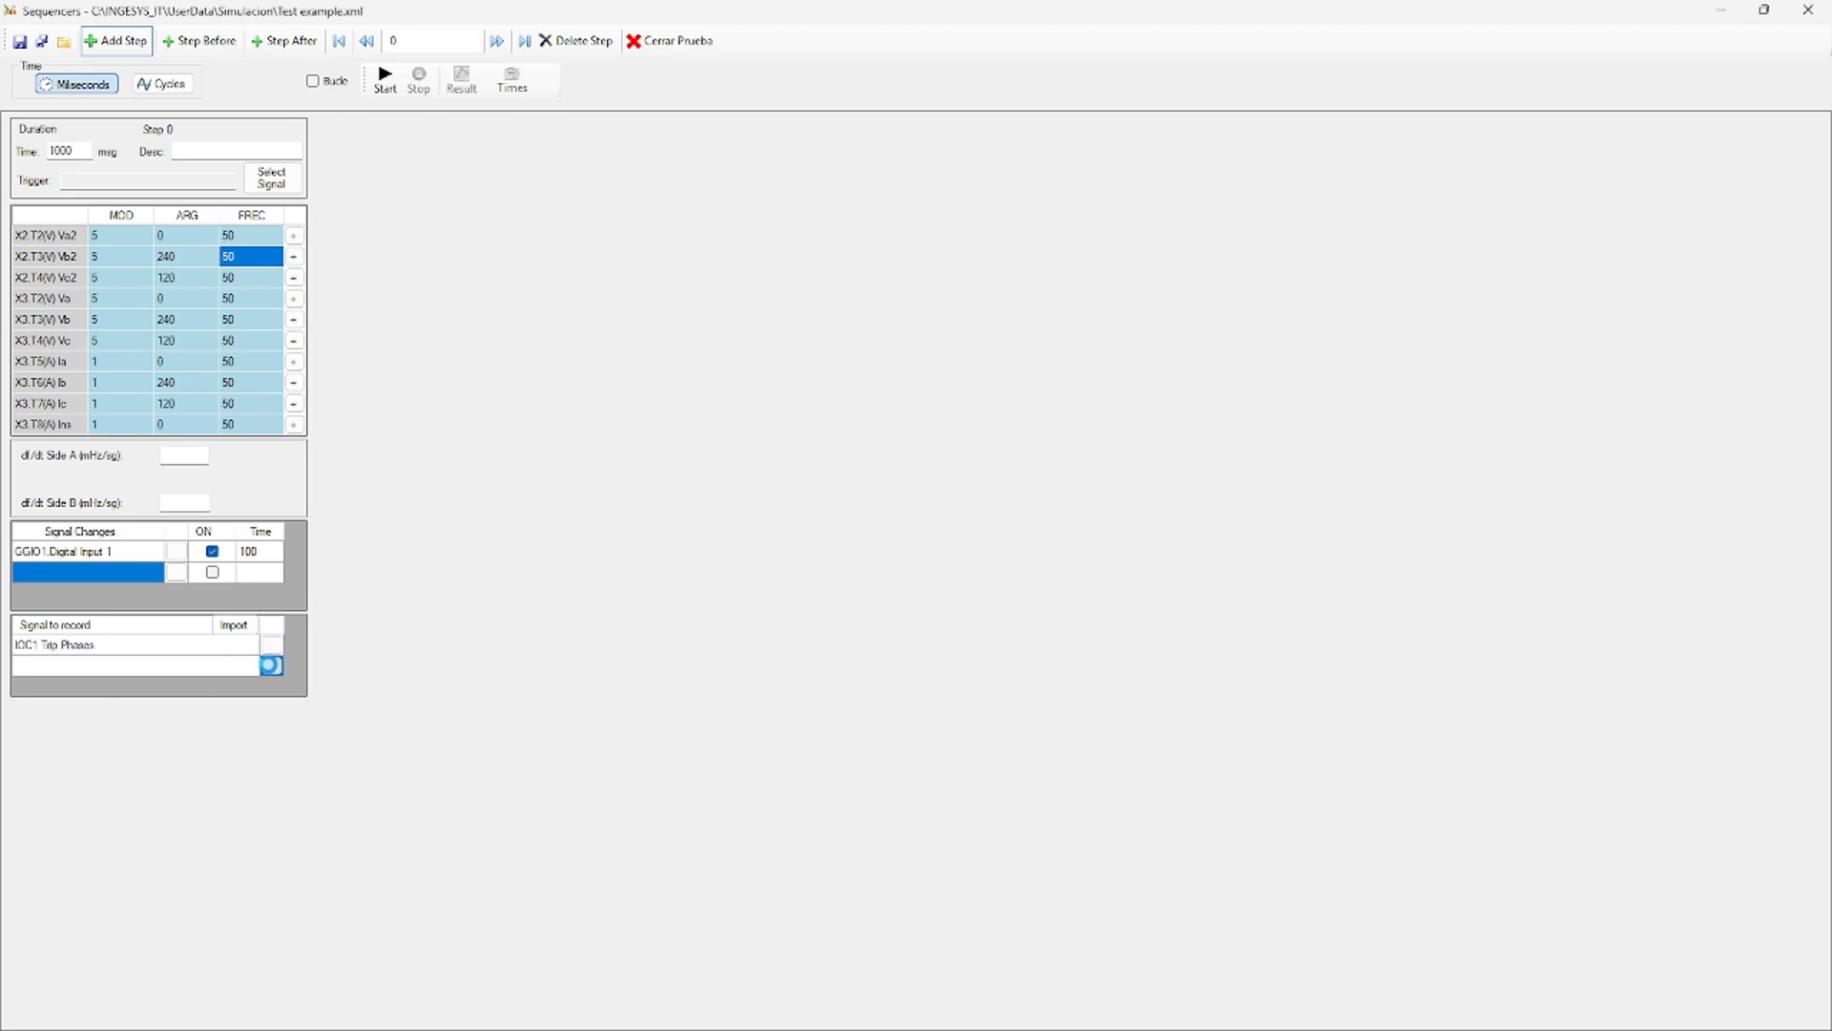
click(271, 665)
text(ggio1)
click(967, 232)
click(1085, 209)
click(706, 336)
click(1176, 204)
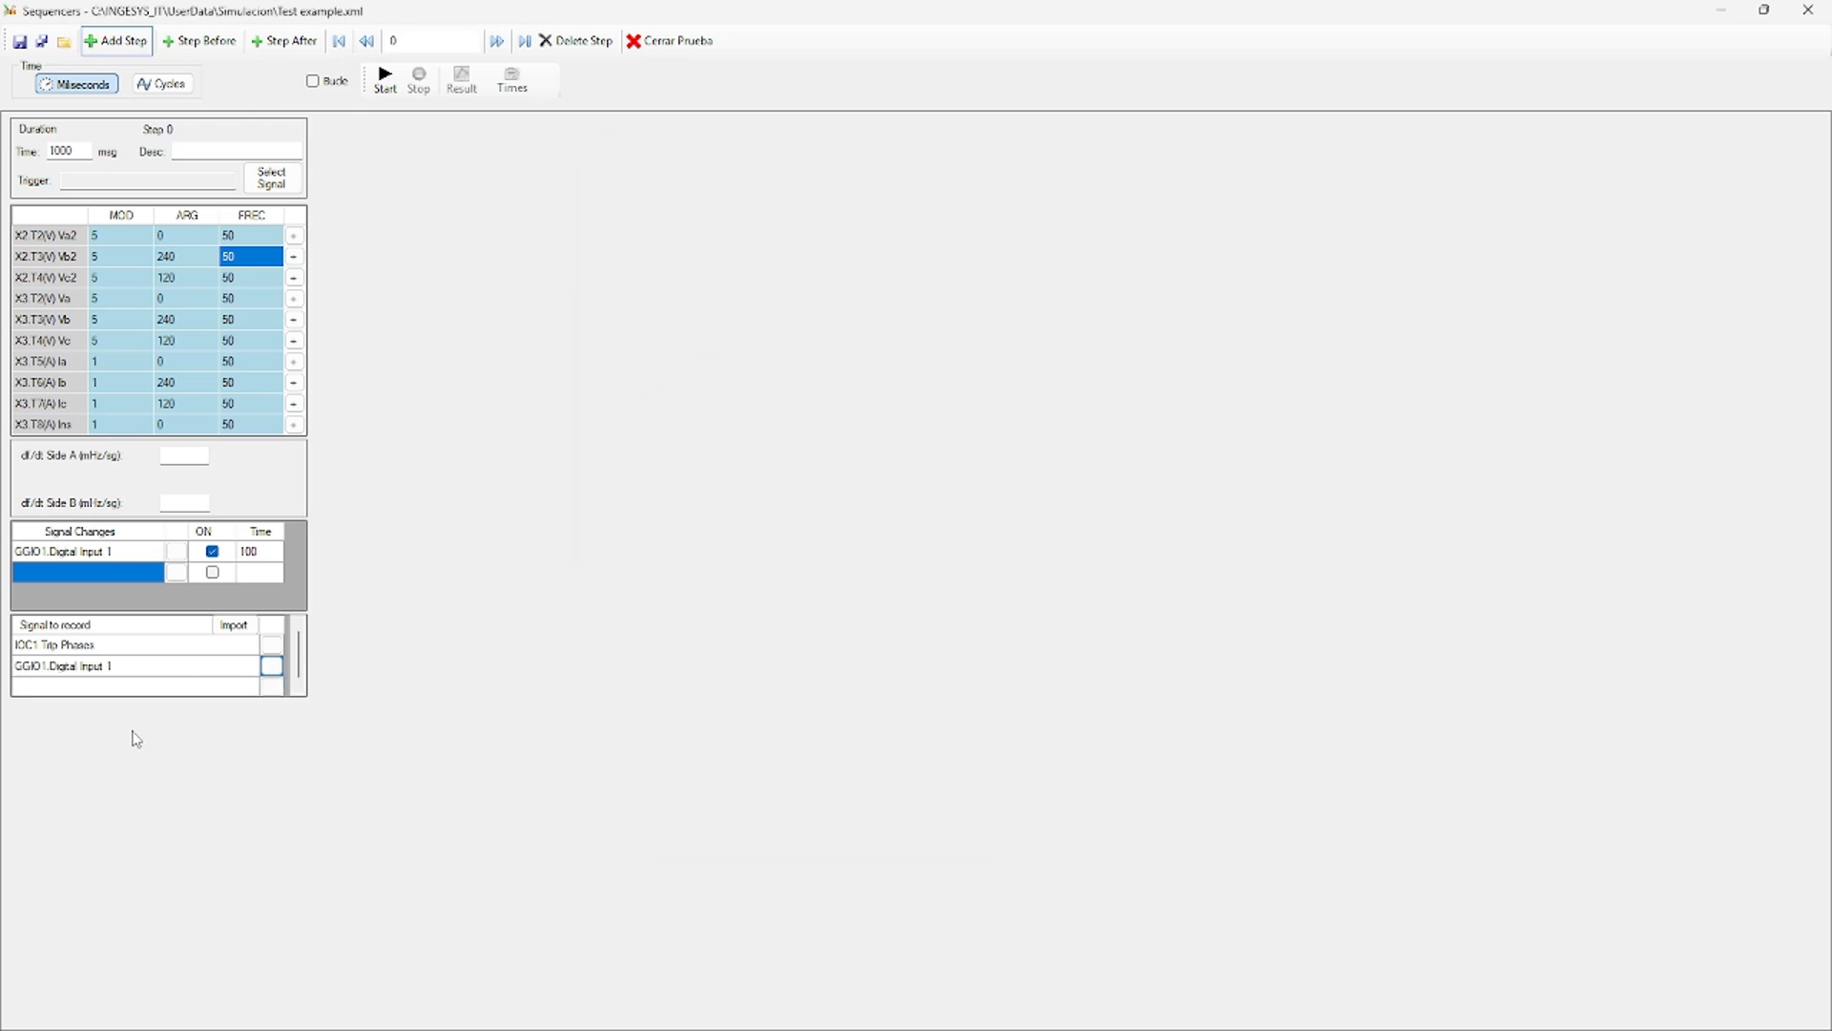
click(131, 554)
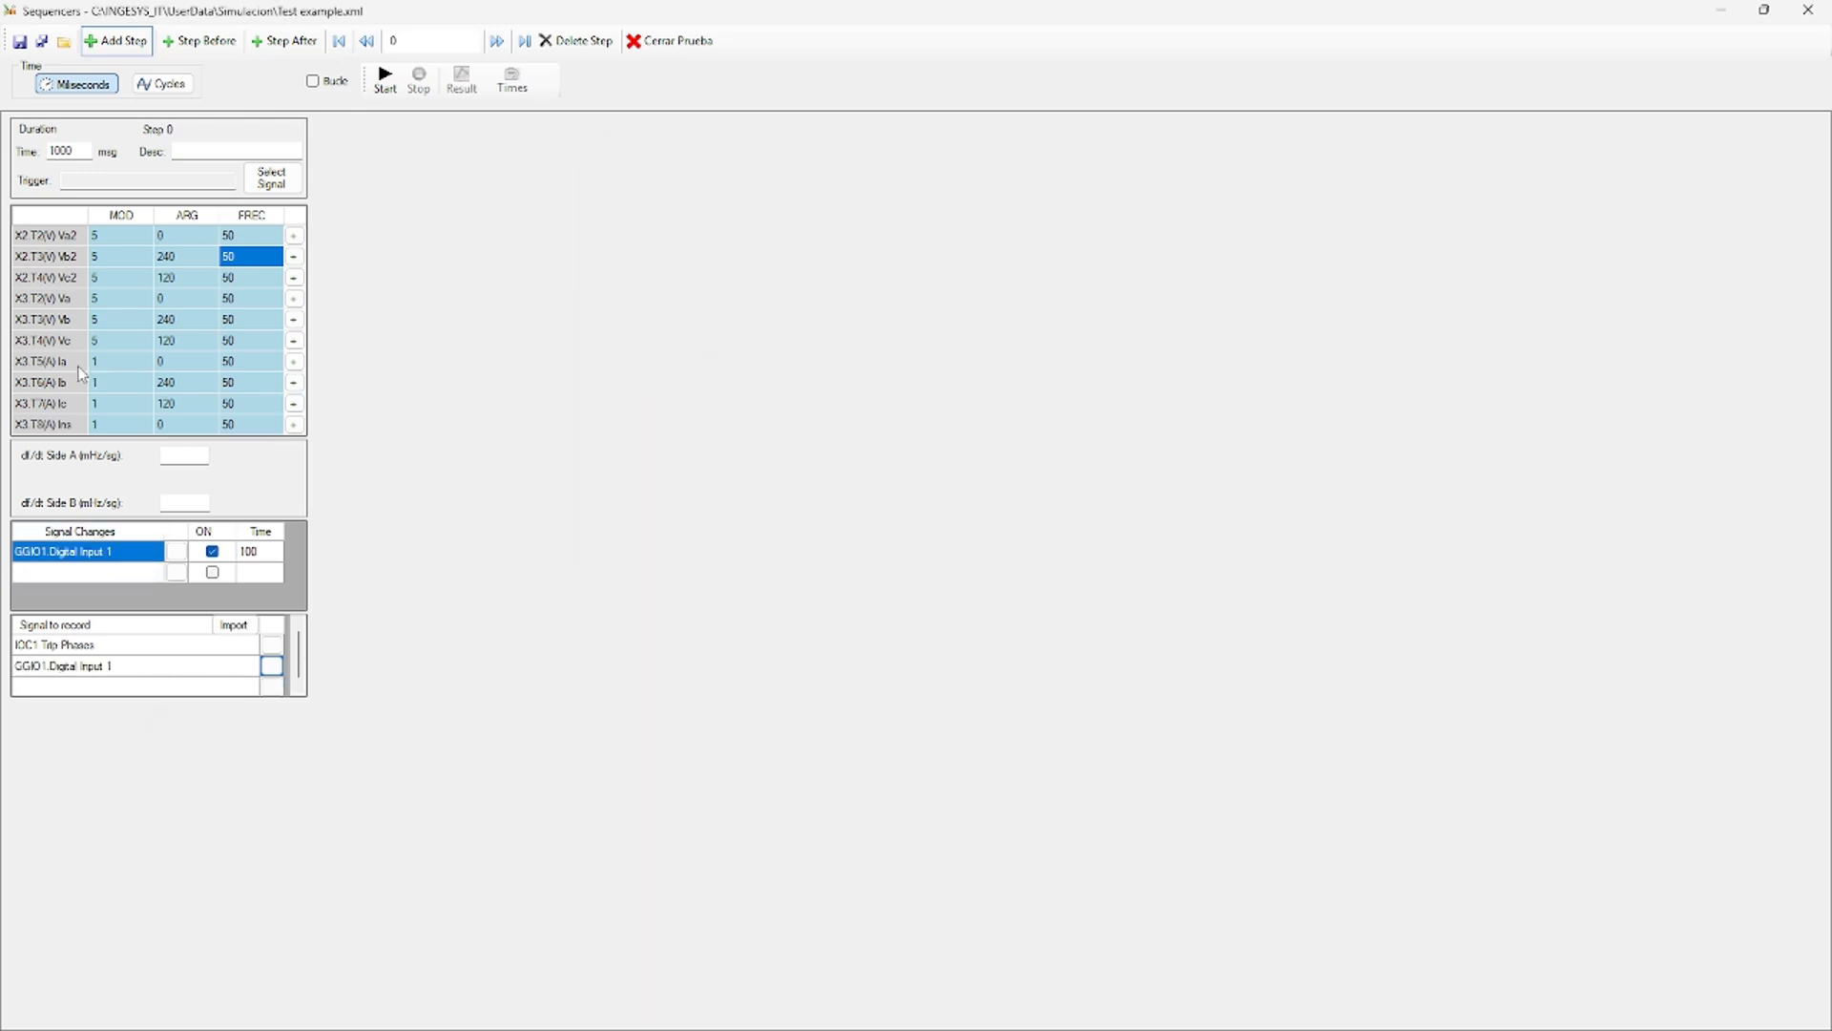
click(271, 42)
Insert Step 1 after Step 0 at 1000 ms with voltages 5 and currents 2.
click(396, 153)
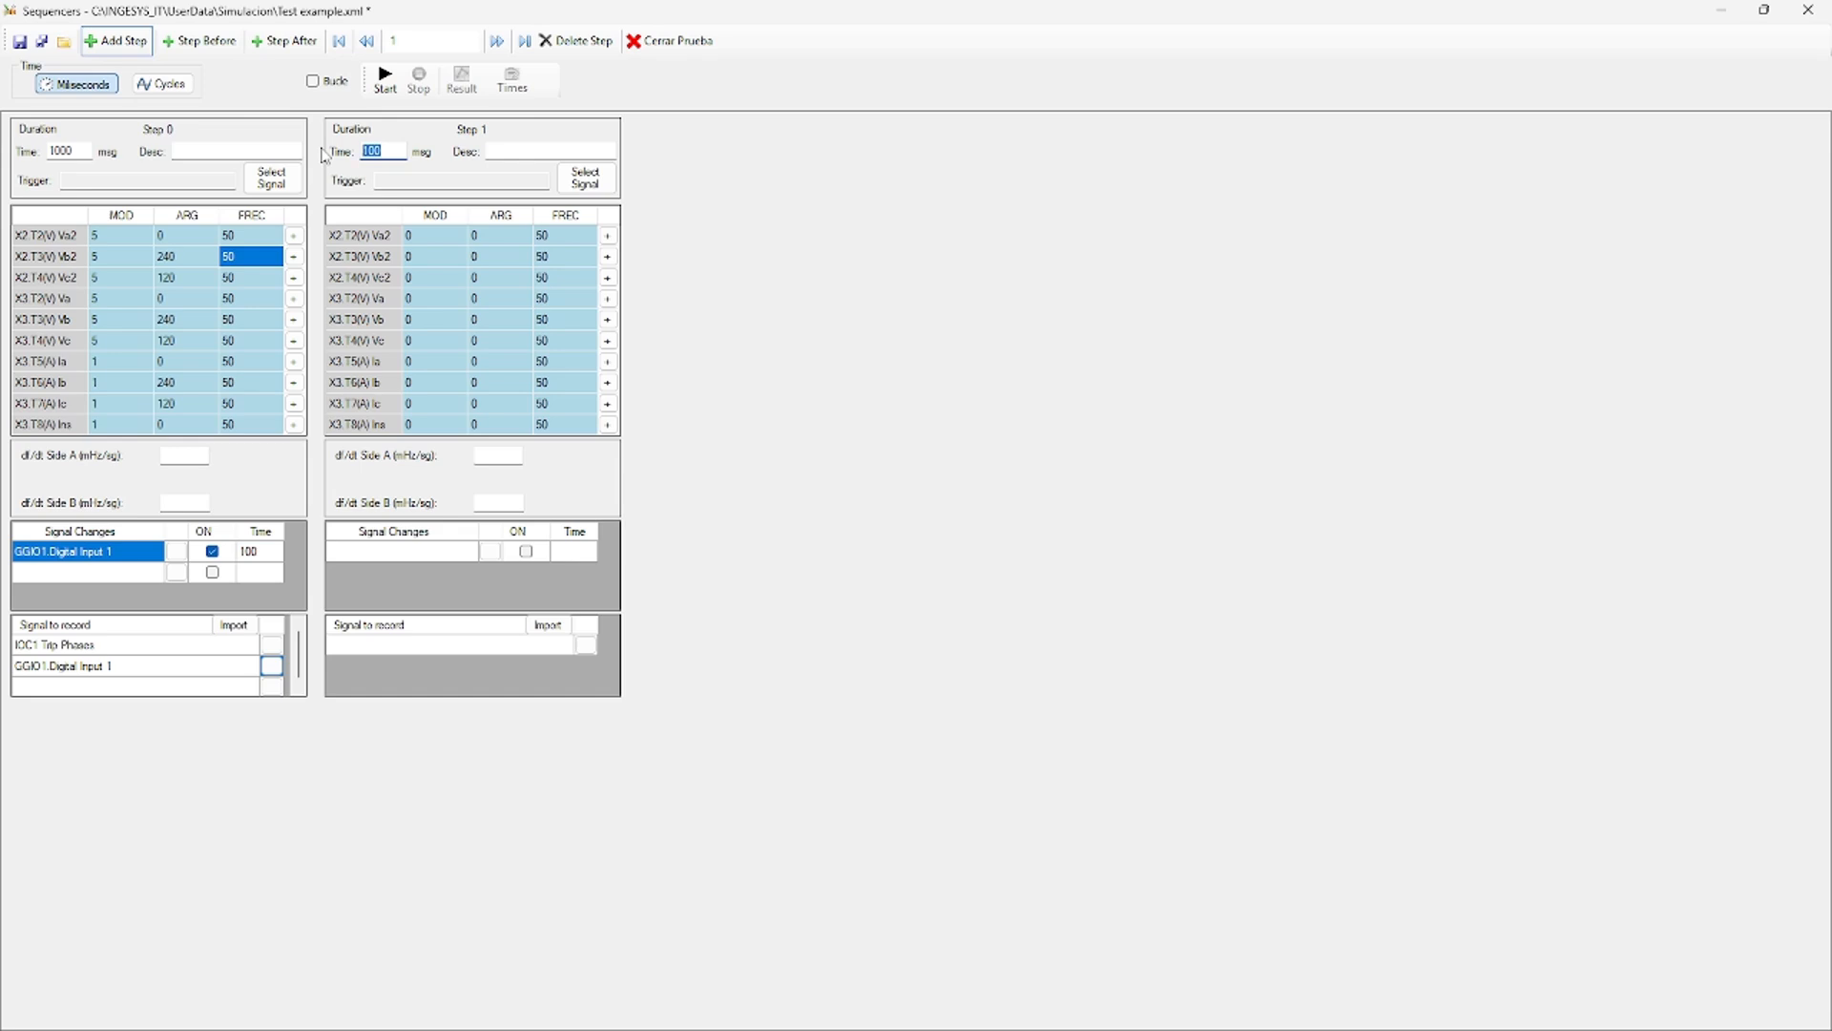
text(1000)
click(458, 236)
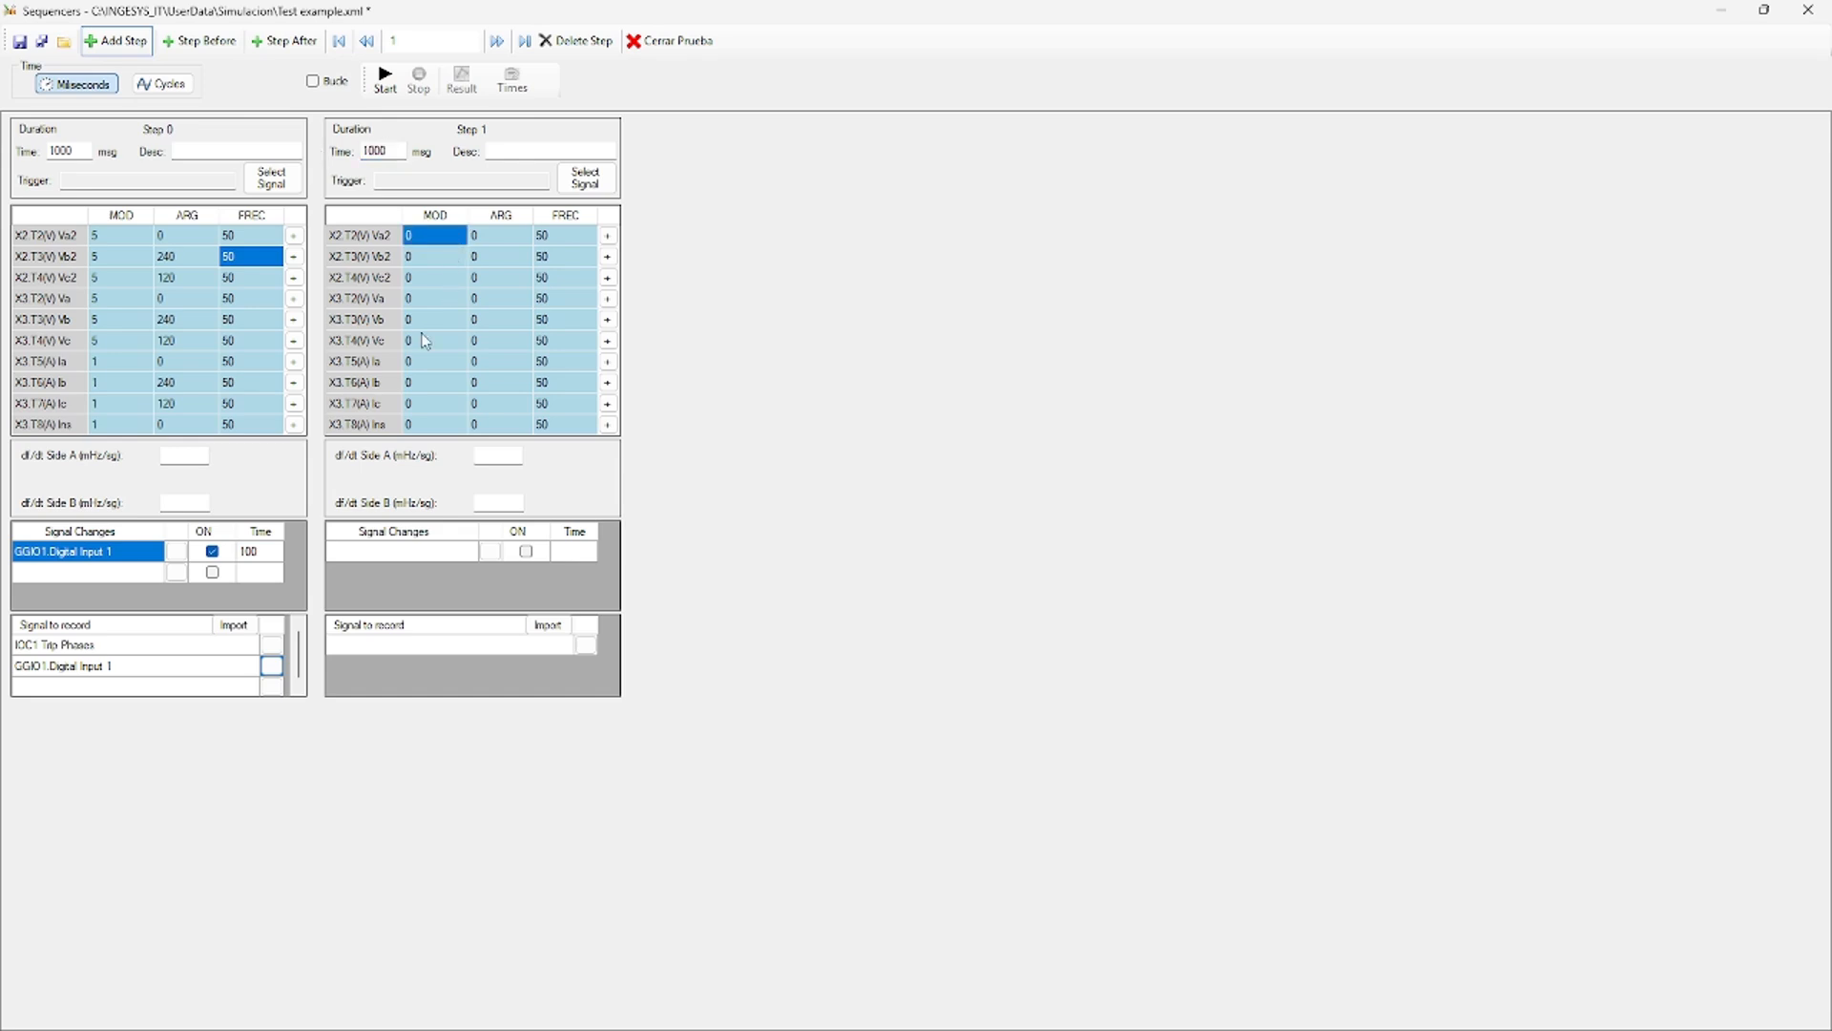
text(5)
key(Return)
text(5)
key(Return)
text(5)
key(Return)
text(5)
key(Return)
text(2)
key(Return)
text(2)
key(Return)
text(2)
Balance the Va2/Vb2/Vc2, Va/Vb/Vc and Ia/Ib/Ic angles of Step 1 to 0/240/120.
click(484, 237)
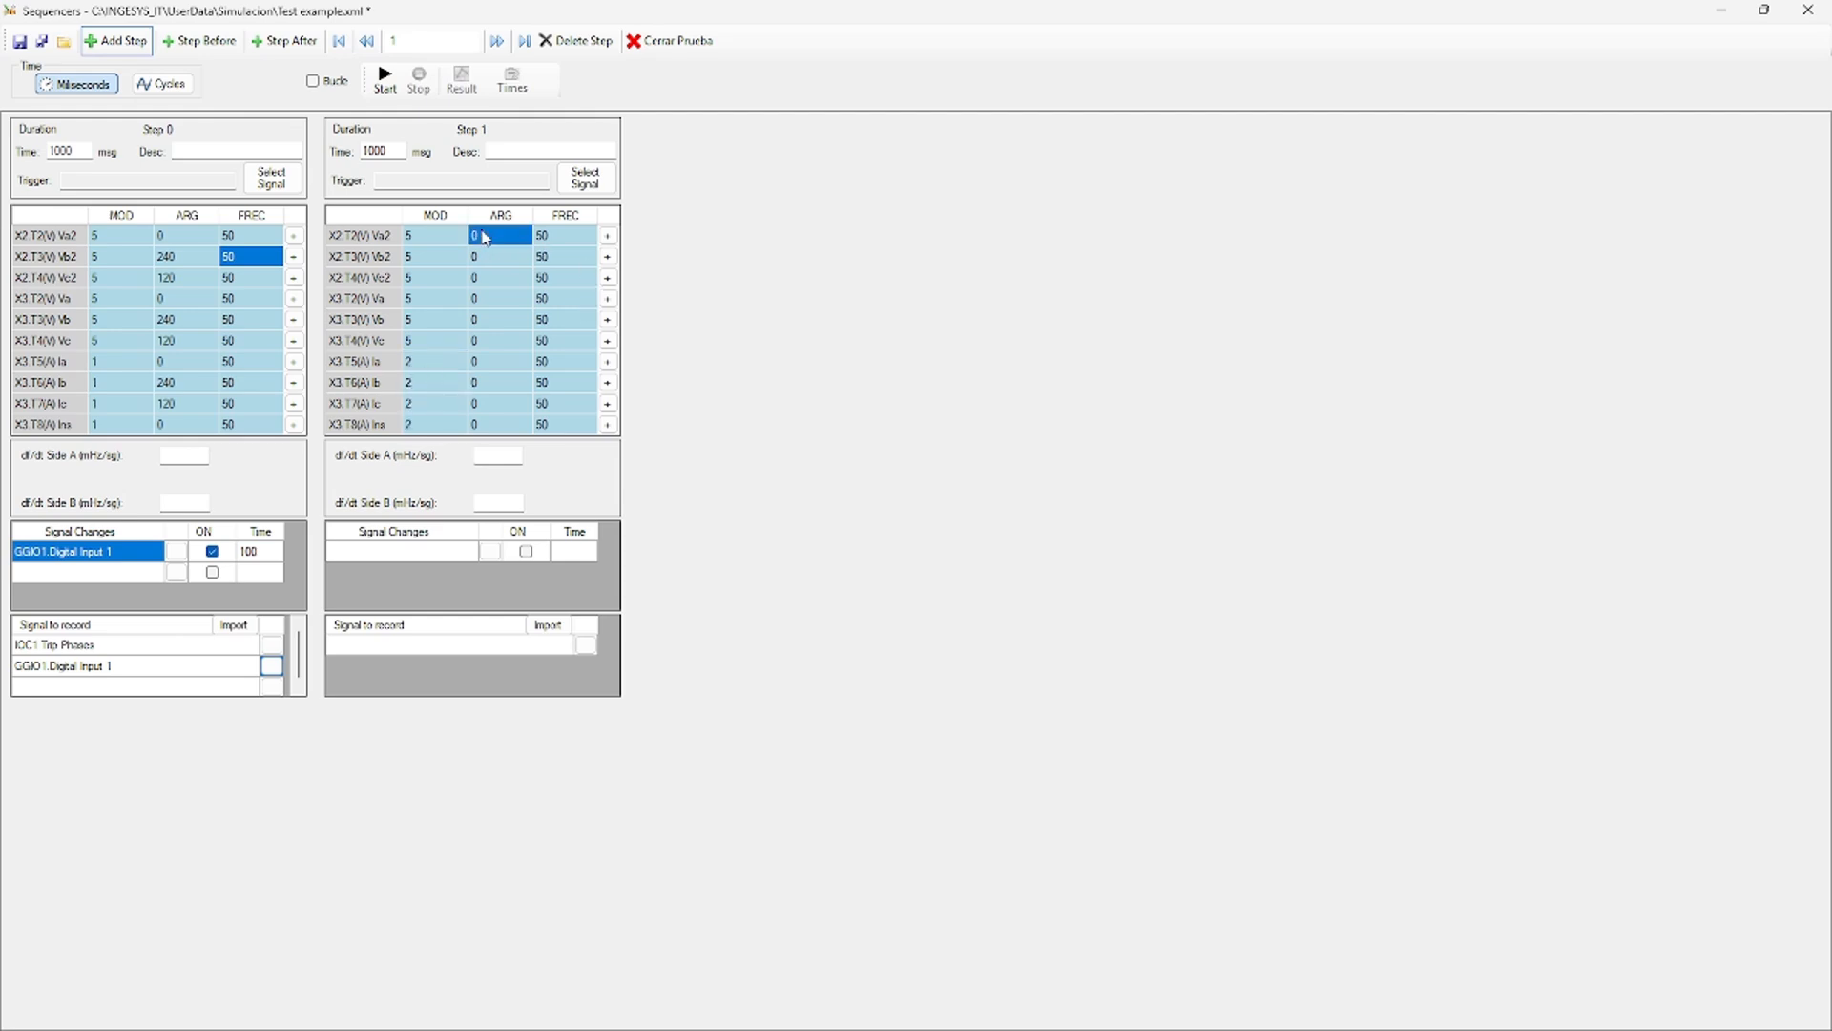
right_click(484, 237)
click(517, 242)
click(504, 298)
right_click(505, 298)
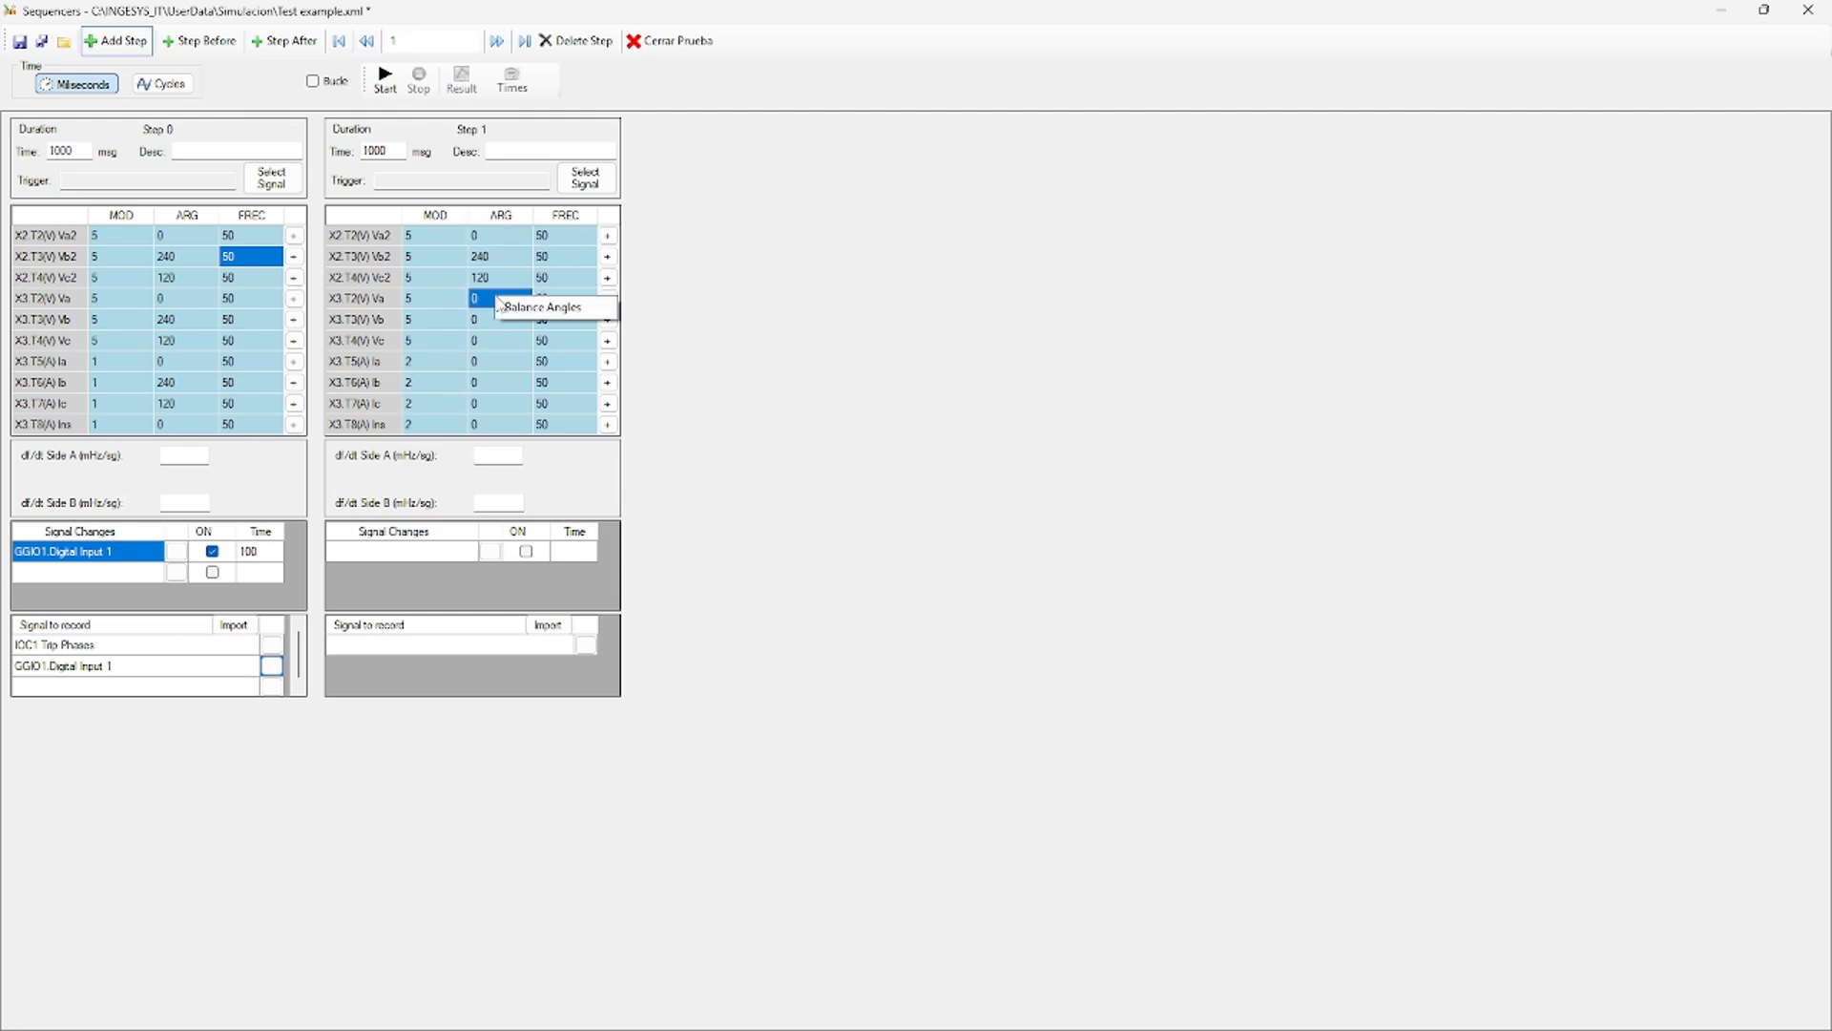
click(520, 307)
click(511, 363)
right_click(511, 367)
click(523, 375)
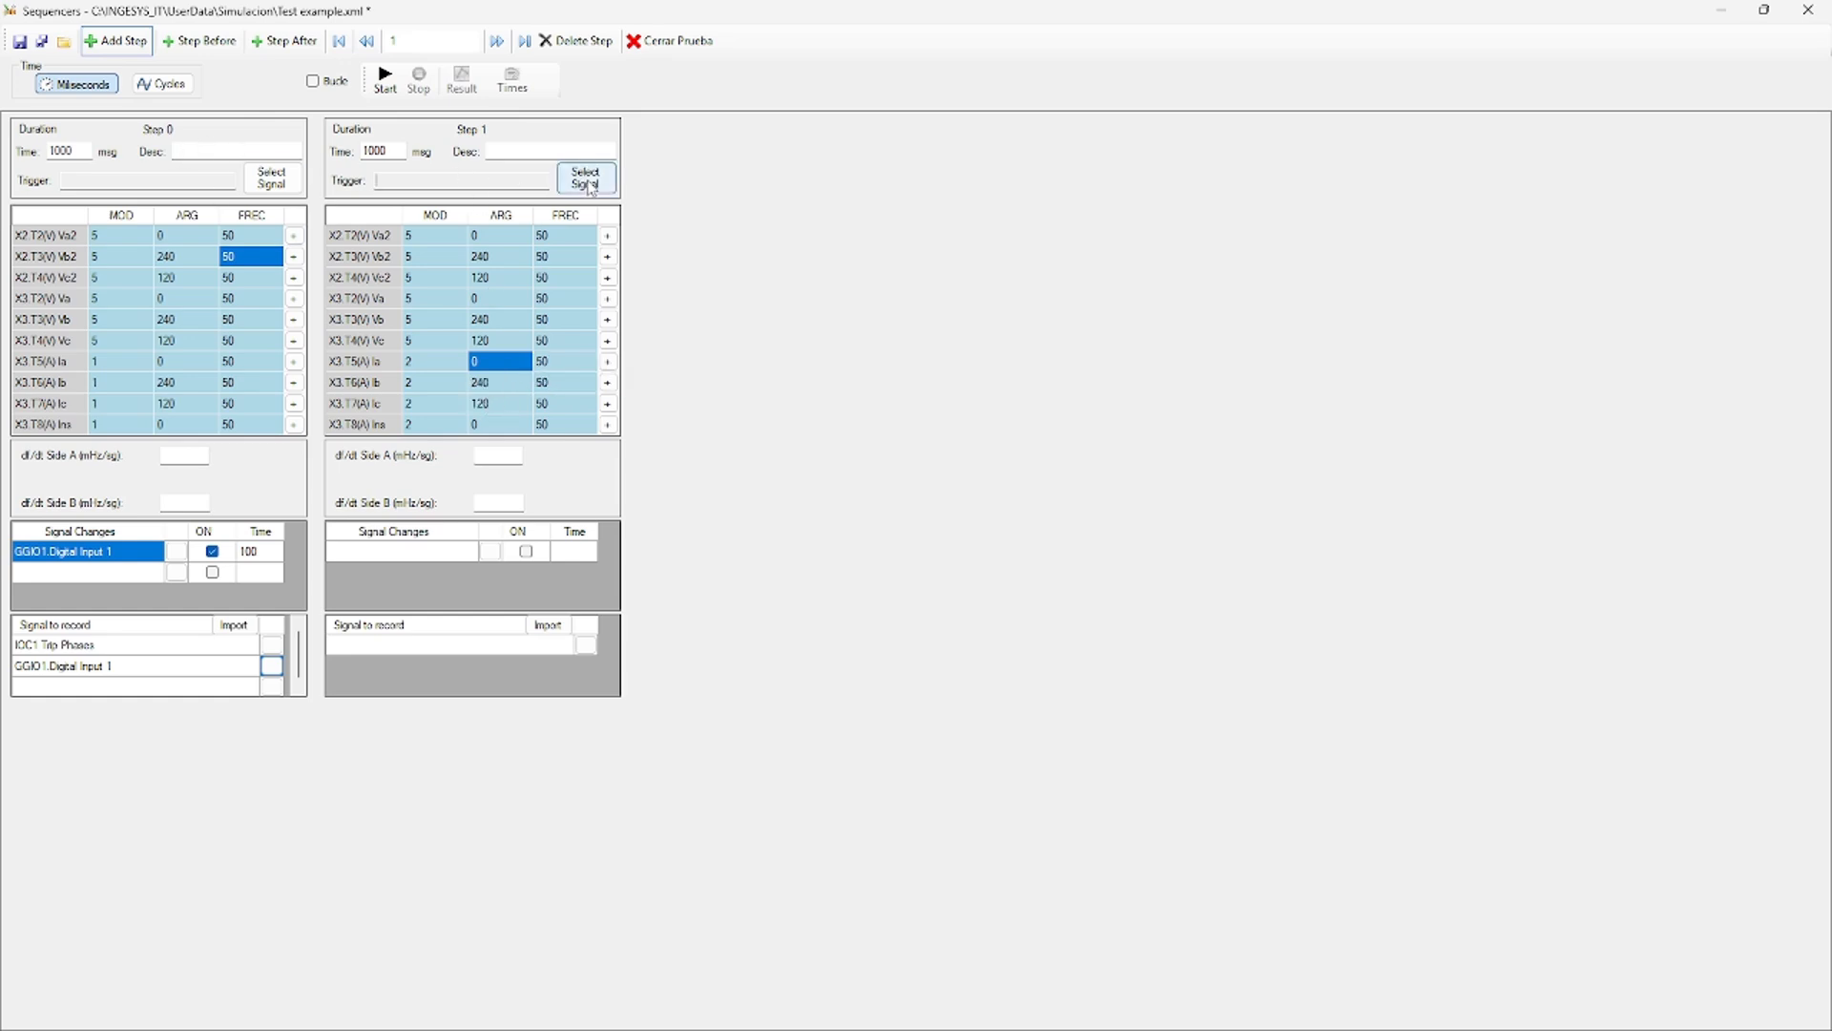
Make IOC1 Trip Phases the trigger signal for Step 1.
click(511, 317)
click(583, 185)
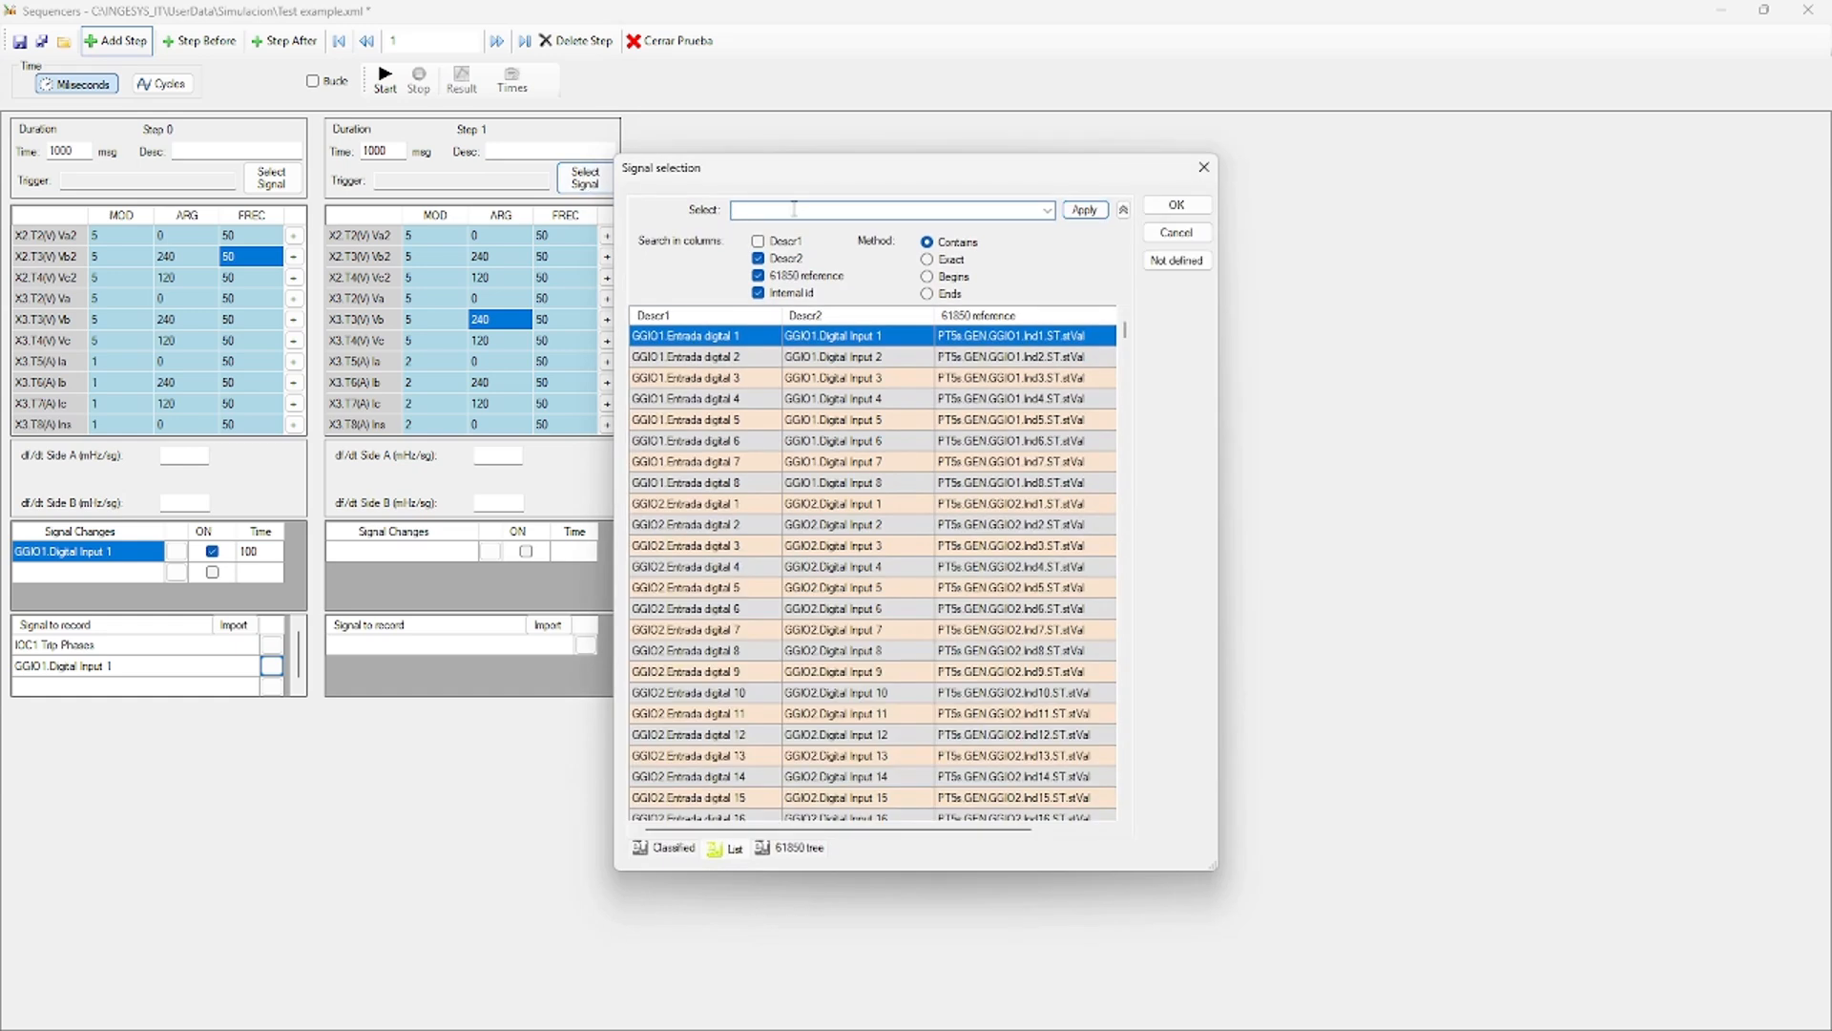
text(ioc1)
click(1083, 210)
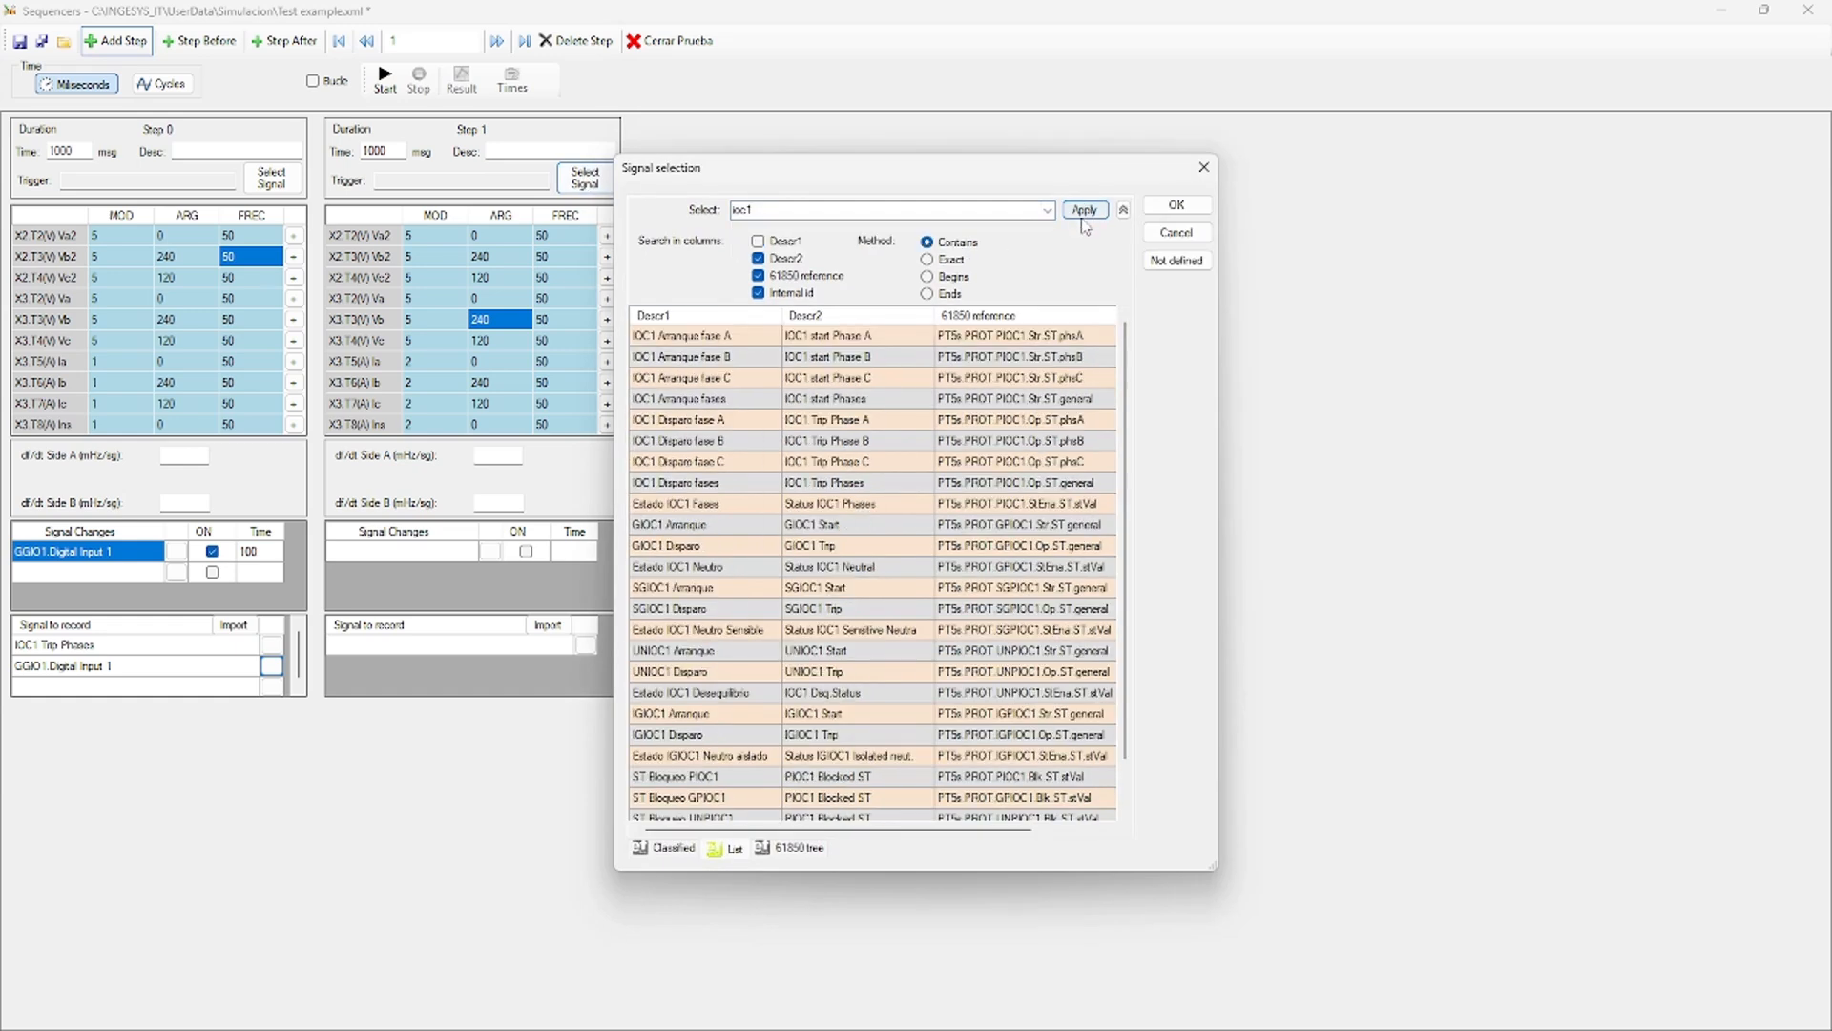
double_click(718, 485)
Record IOC1 Trip Phases and GGIO1.Digital Input 1 in Step 1.
click(432, 551)
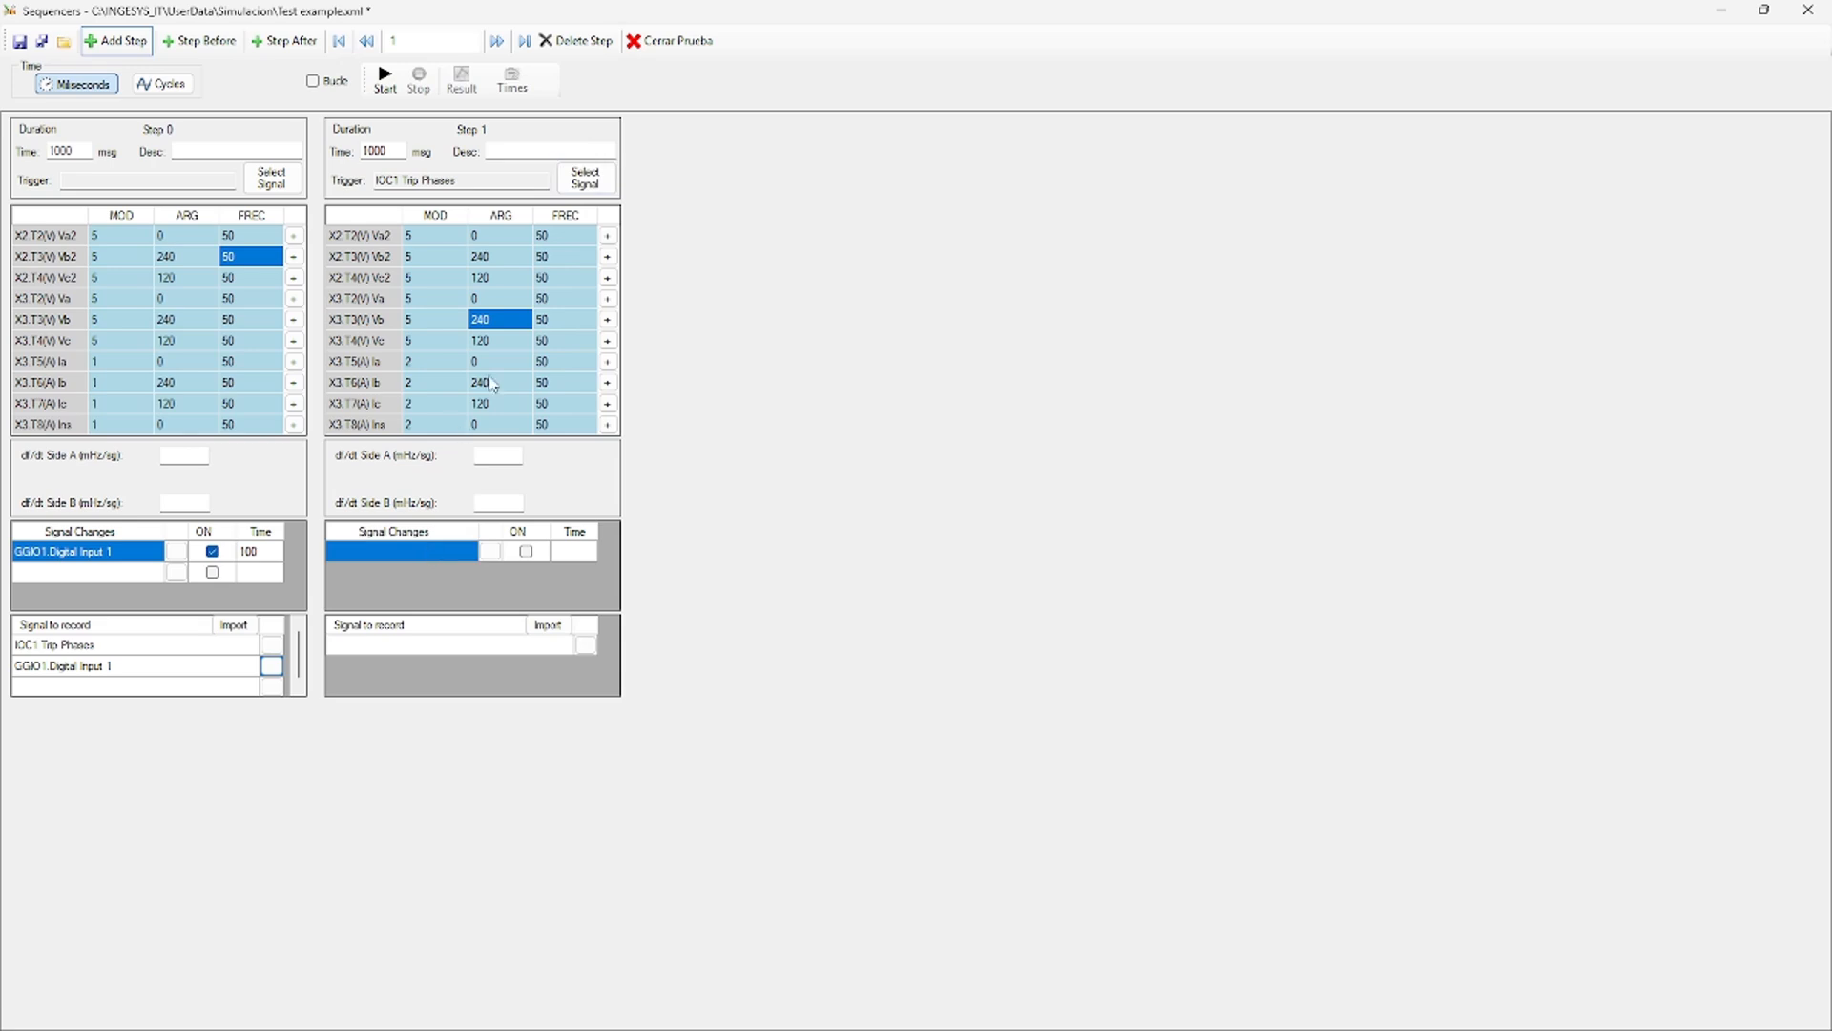
click(585, 646)
text(ioc1)
key(Return)
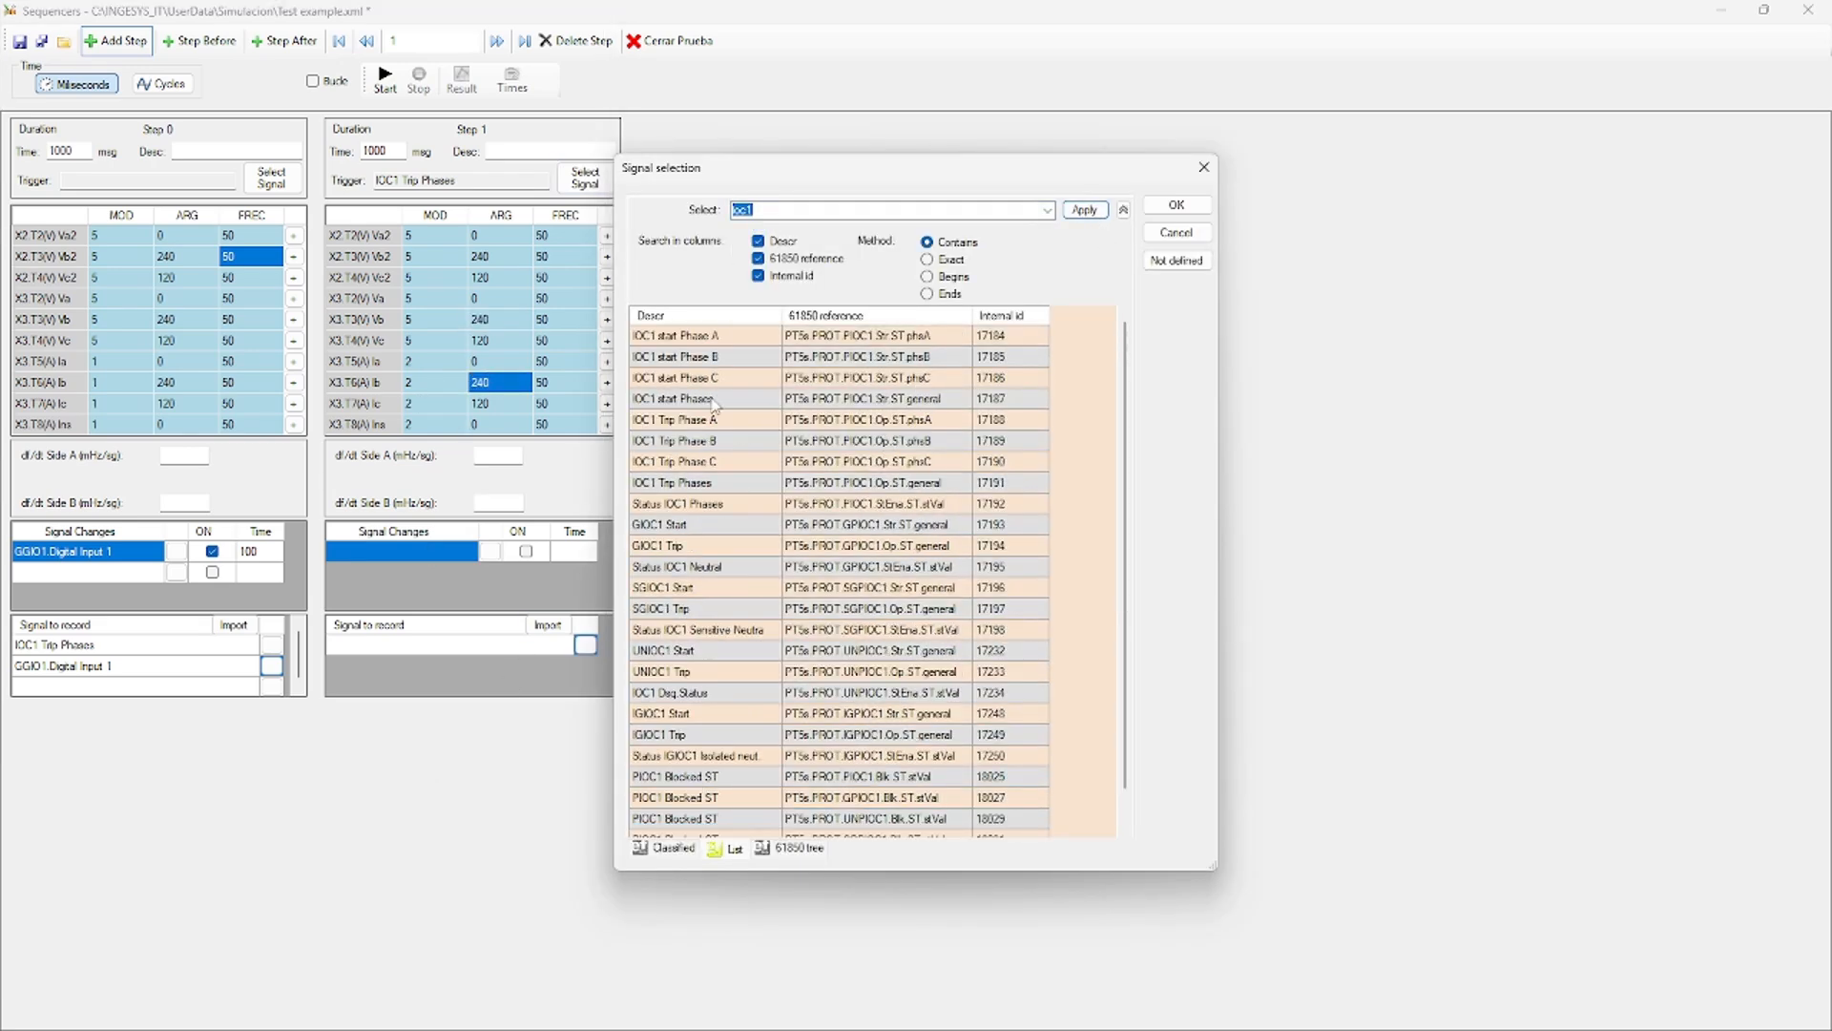
click(708, 483)
double_click(708, 484)
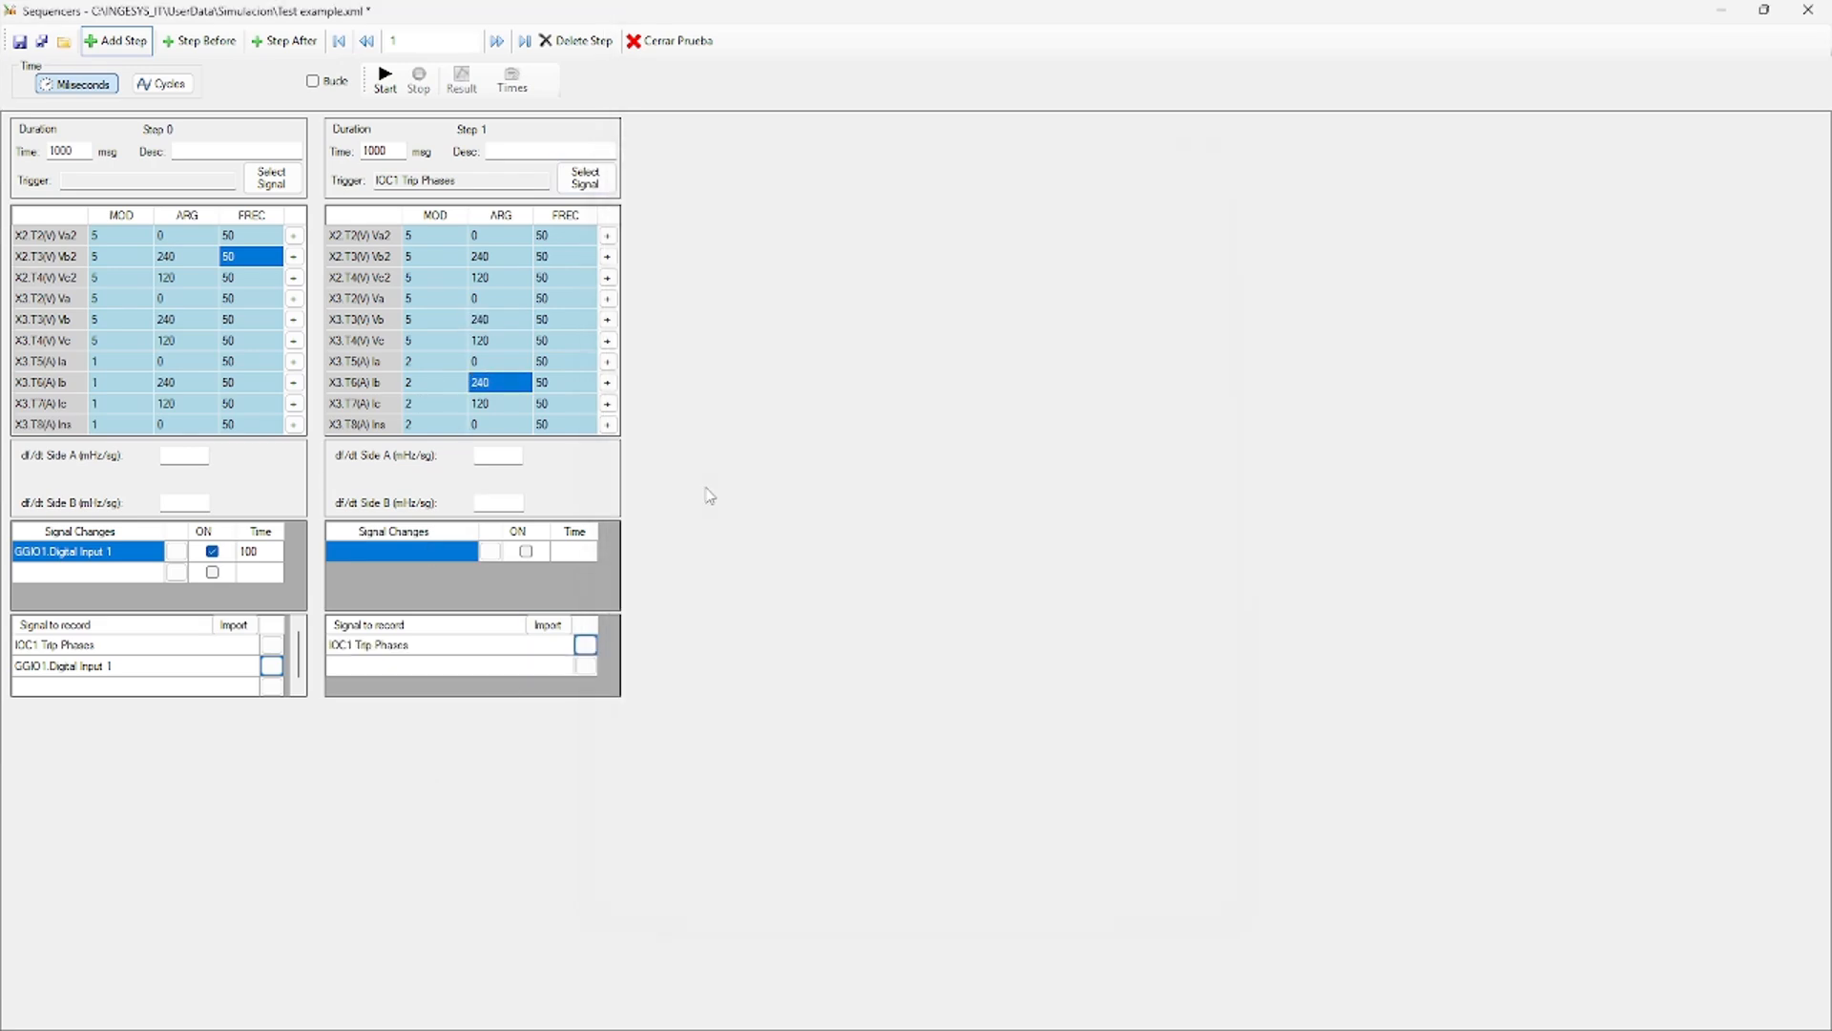
click(585, 665)
text(ggio1)
key(Return)
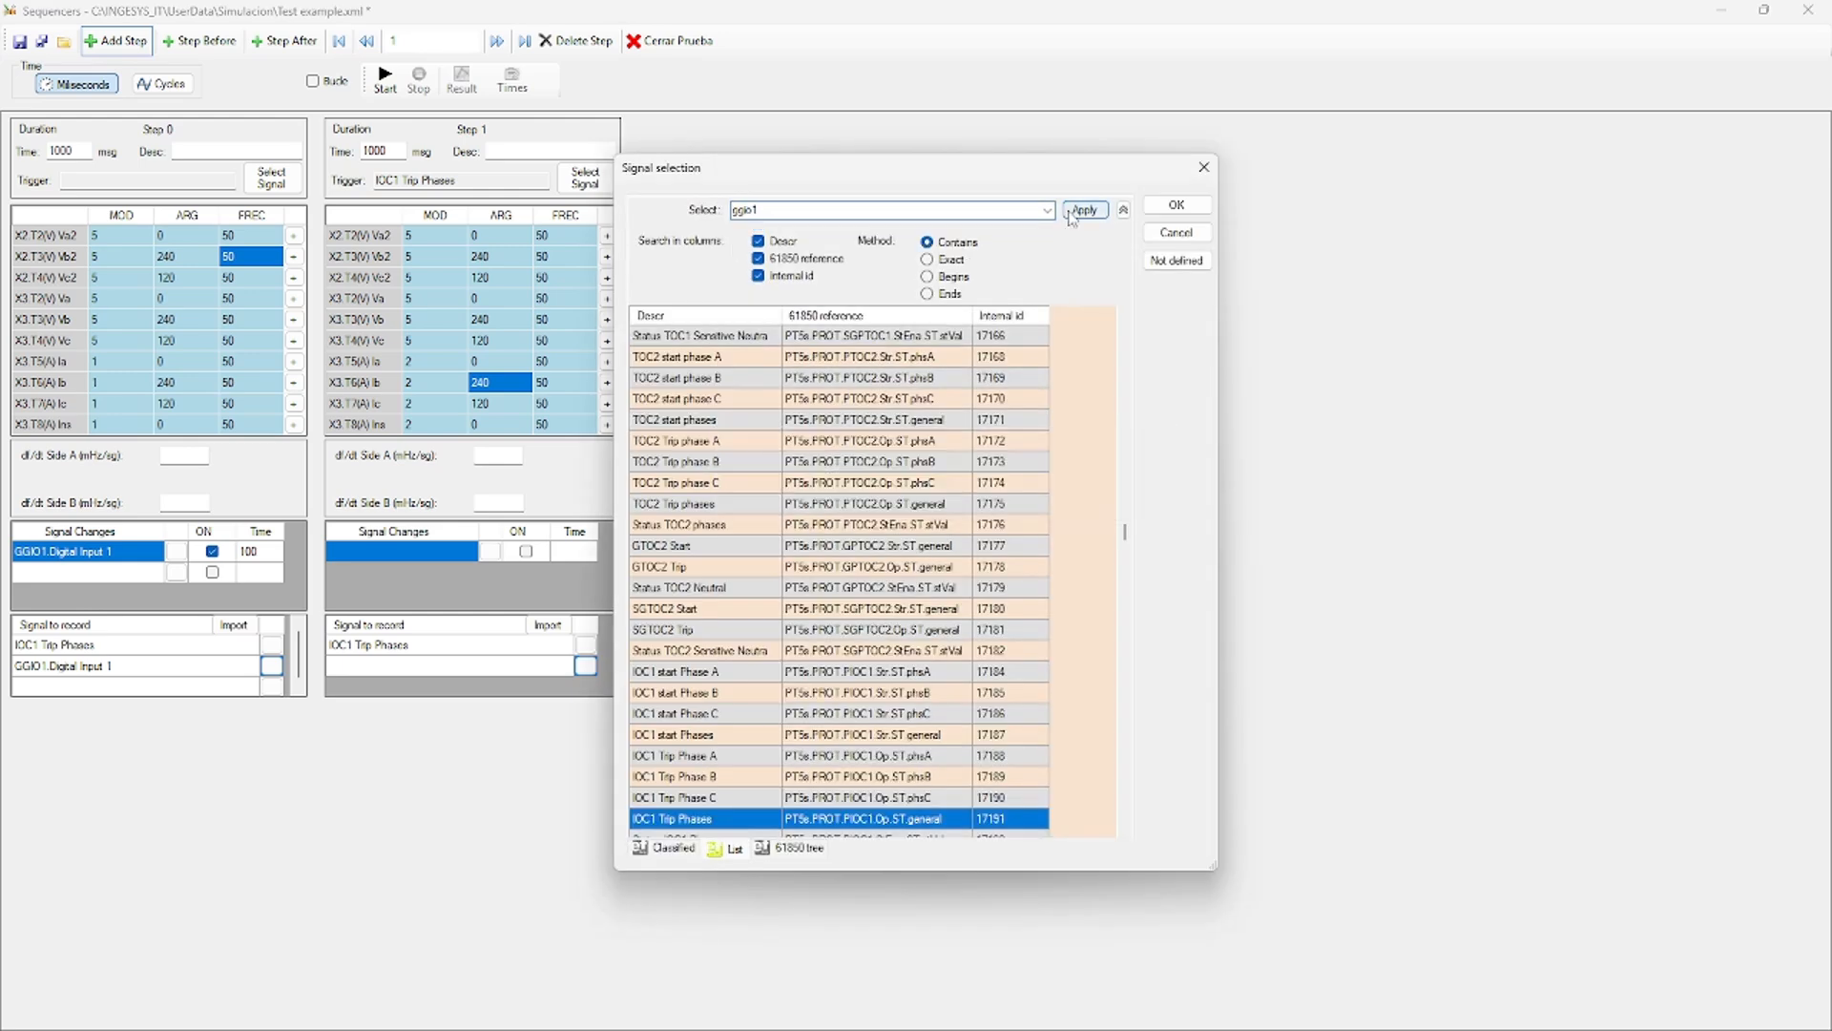
scroll(1131, 719, up, 10)
double_click(683, 336)
Insert Step 2 after Step 1 at 500 ms with voltages 5 and currents 1.
click(434, 277)
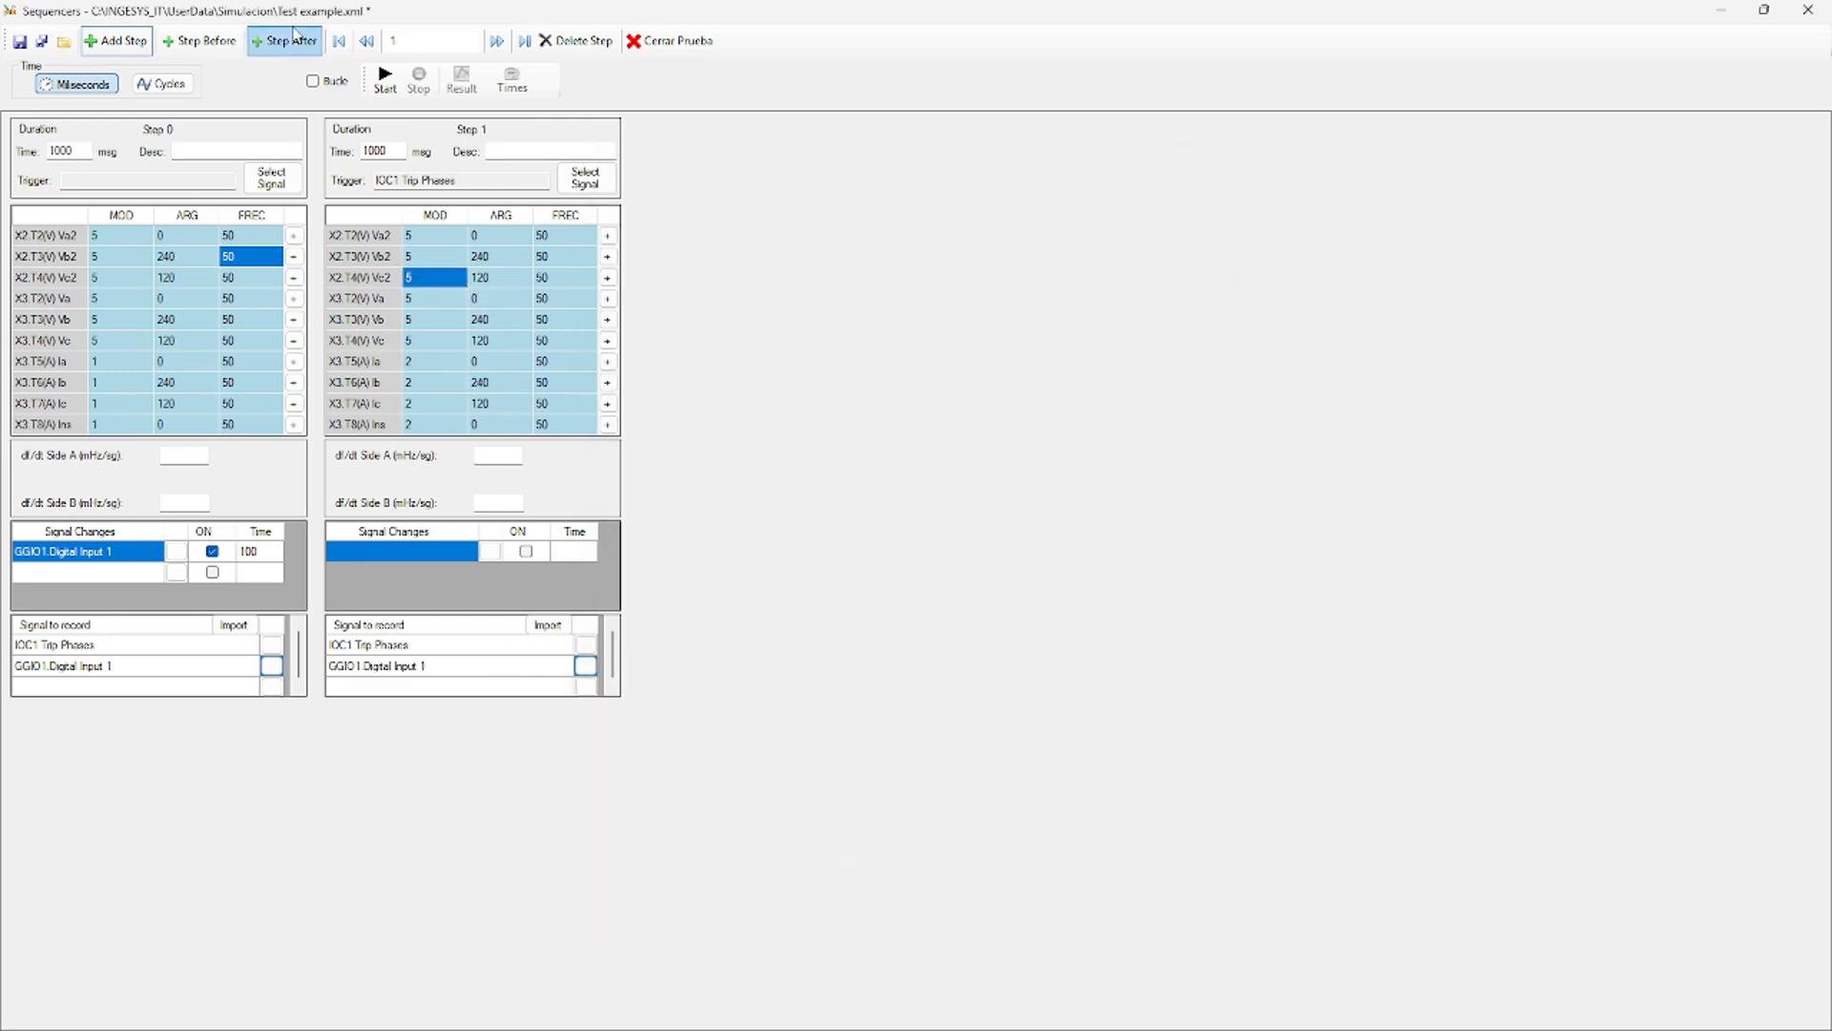
click(283, 40)
text(500)
click(764, 239)
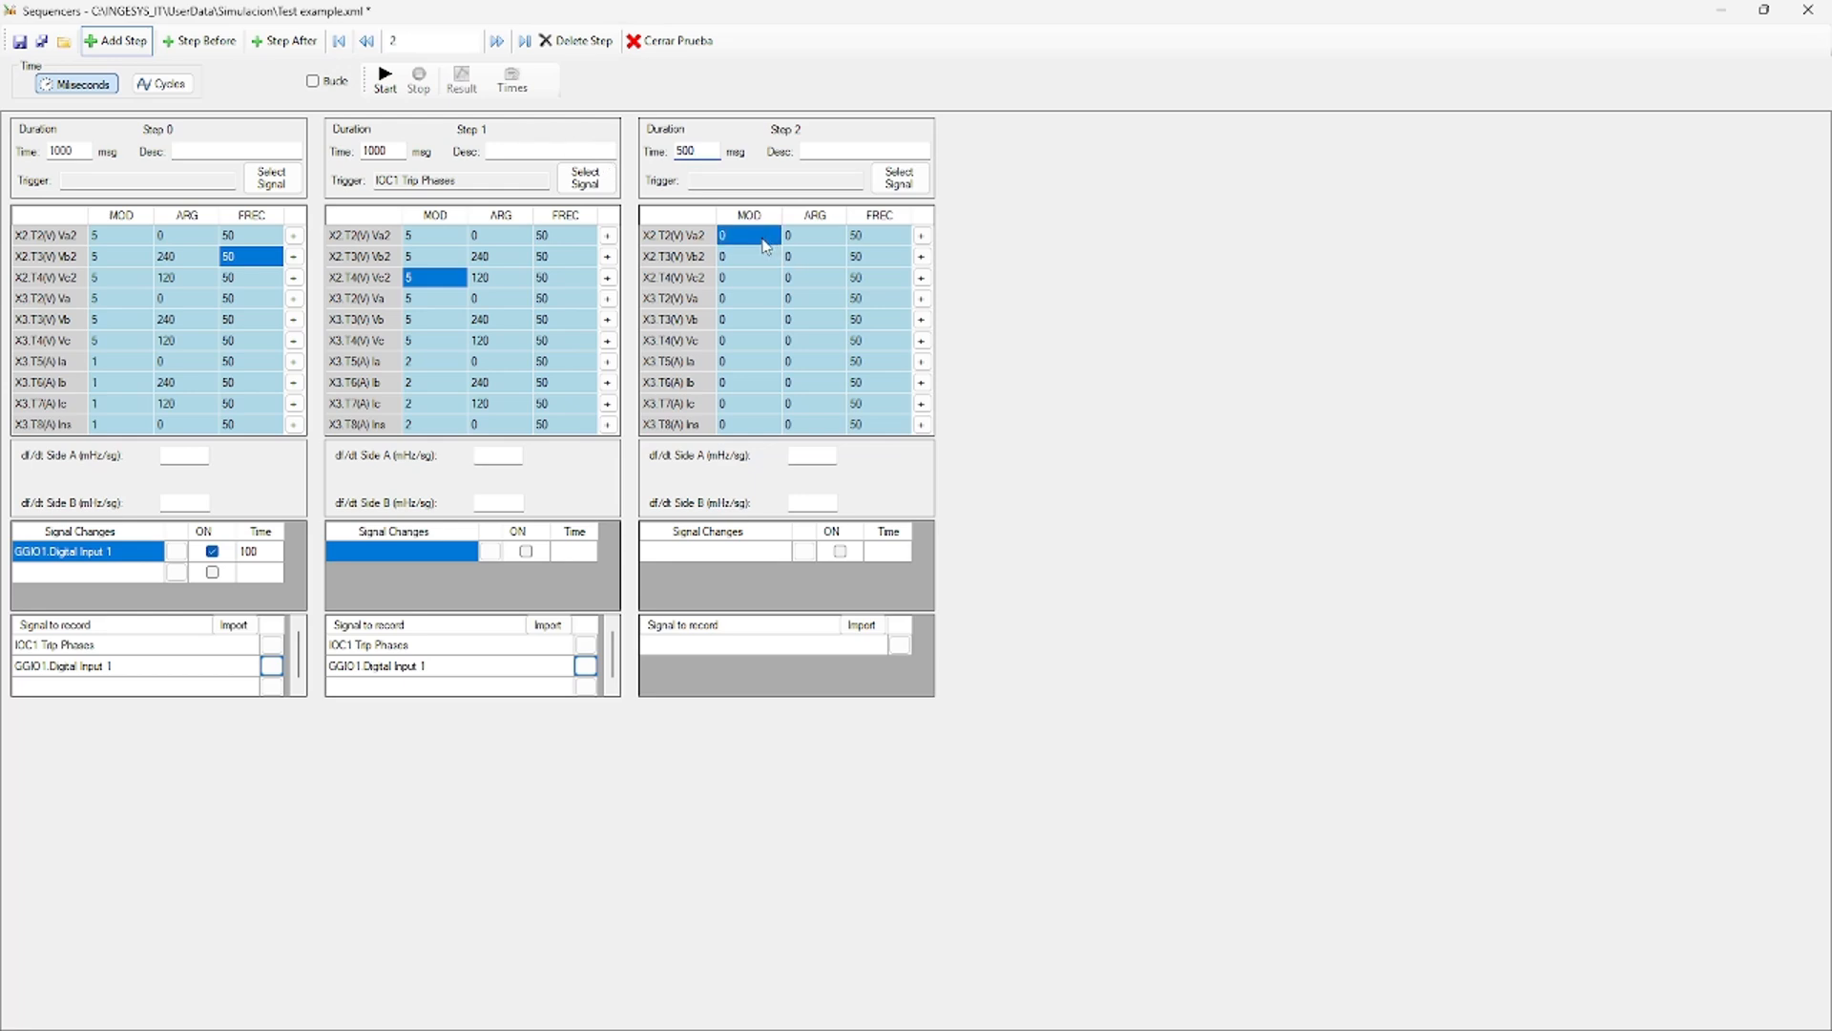
key(Down)
text(5)
click(741, 365)
text(1)
key(Down)
key(1)
key(Down)
key(1)
key(Down)
key(1)
Balance both voltage groups' and the current angles of Step 2.
right_click(791, 236)
click(837, 247)
right_click(808, 301)
click(844, 314)
right_click(808, 362)
click(837, 374)
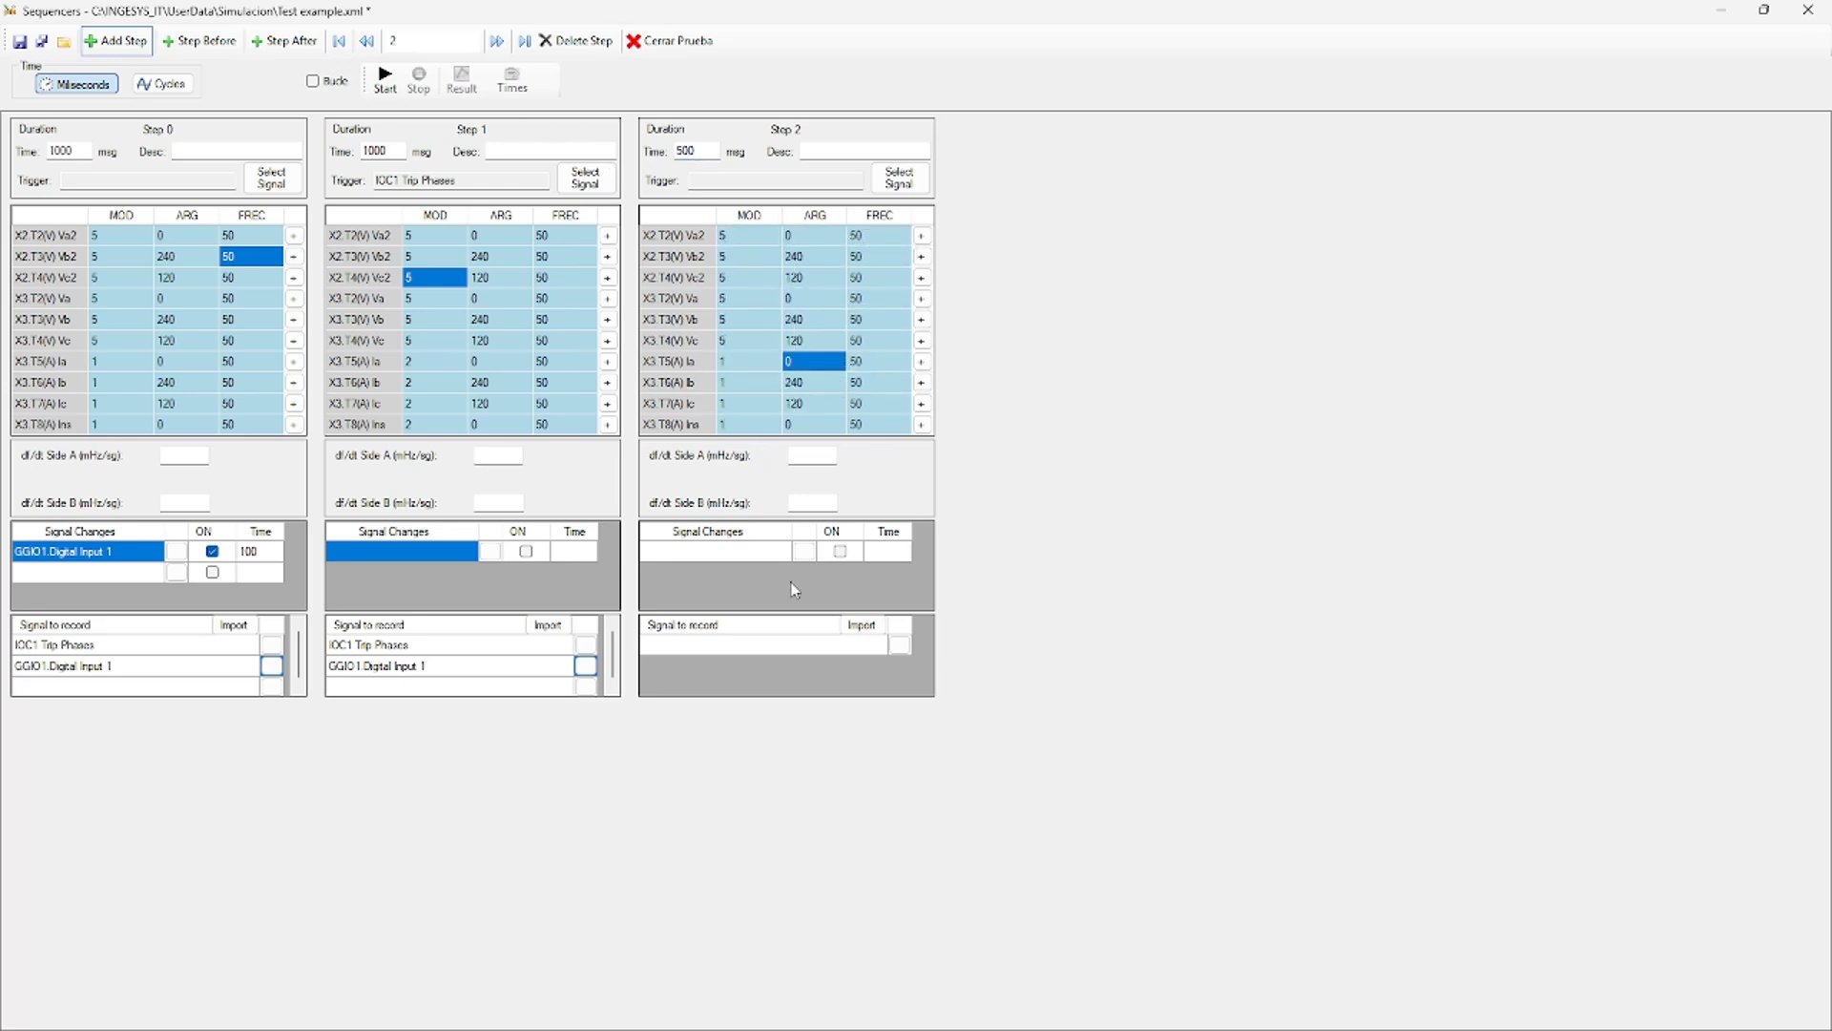
click(750, 383)
Record IOC1 Trip Phases and GGIO1.Digital Input 1 in Step 2.
click(899, 644)
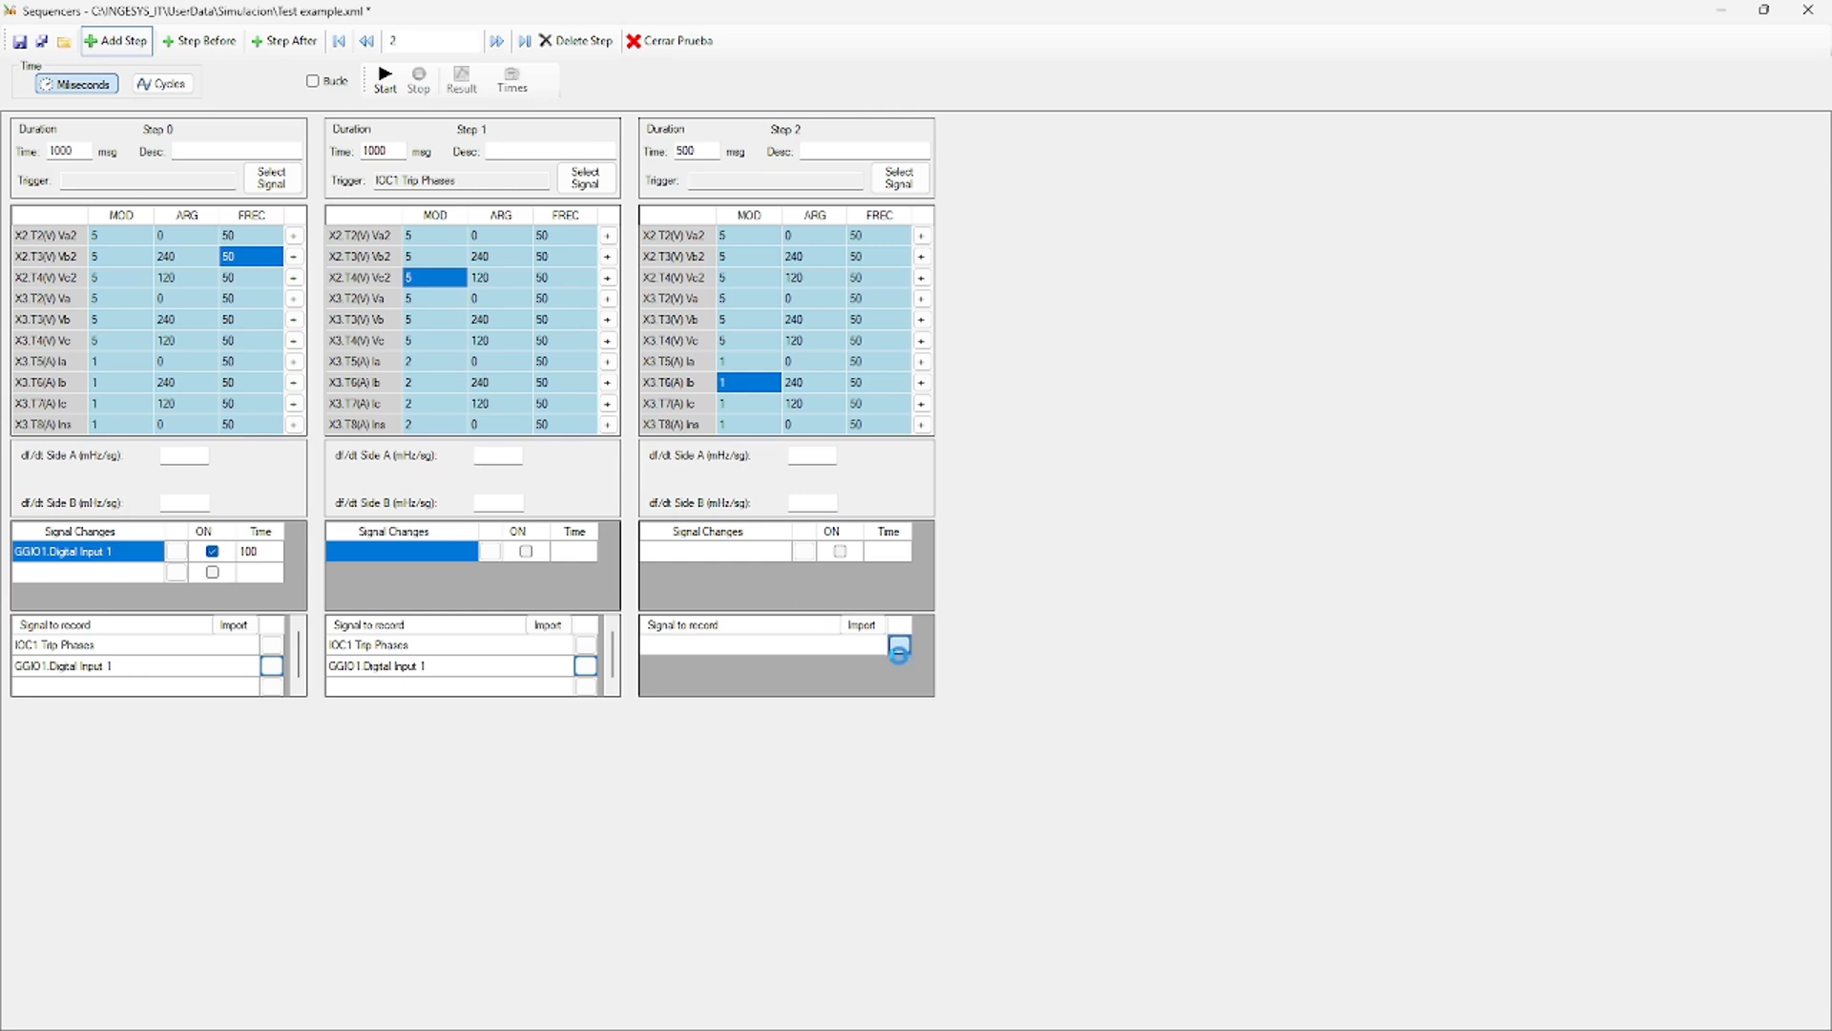
text(ioc1)
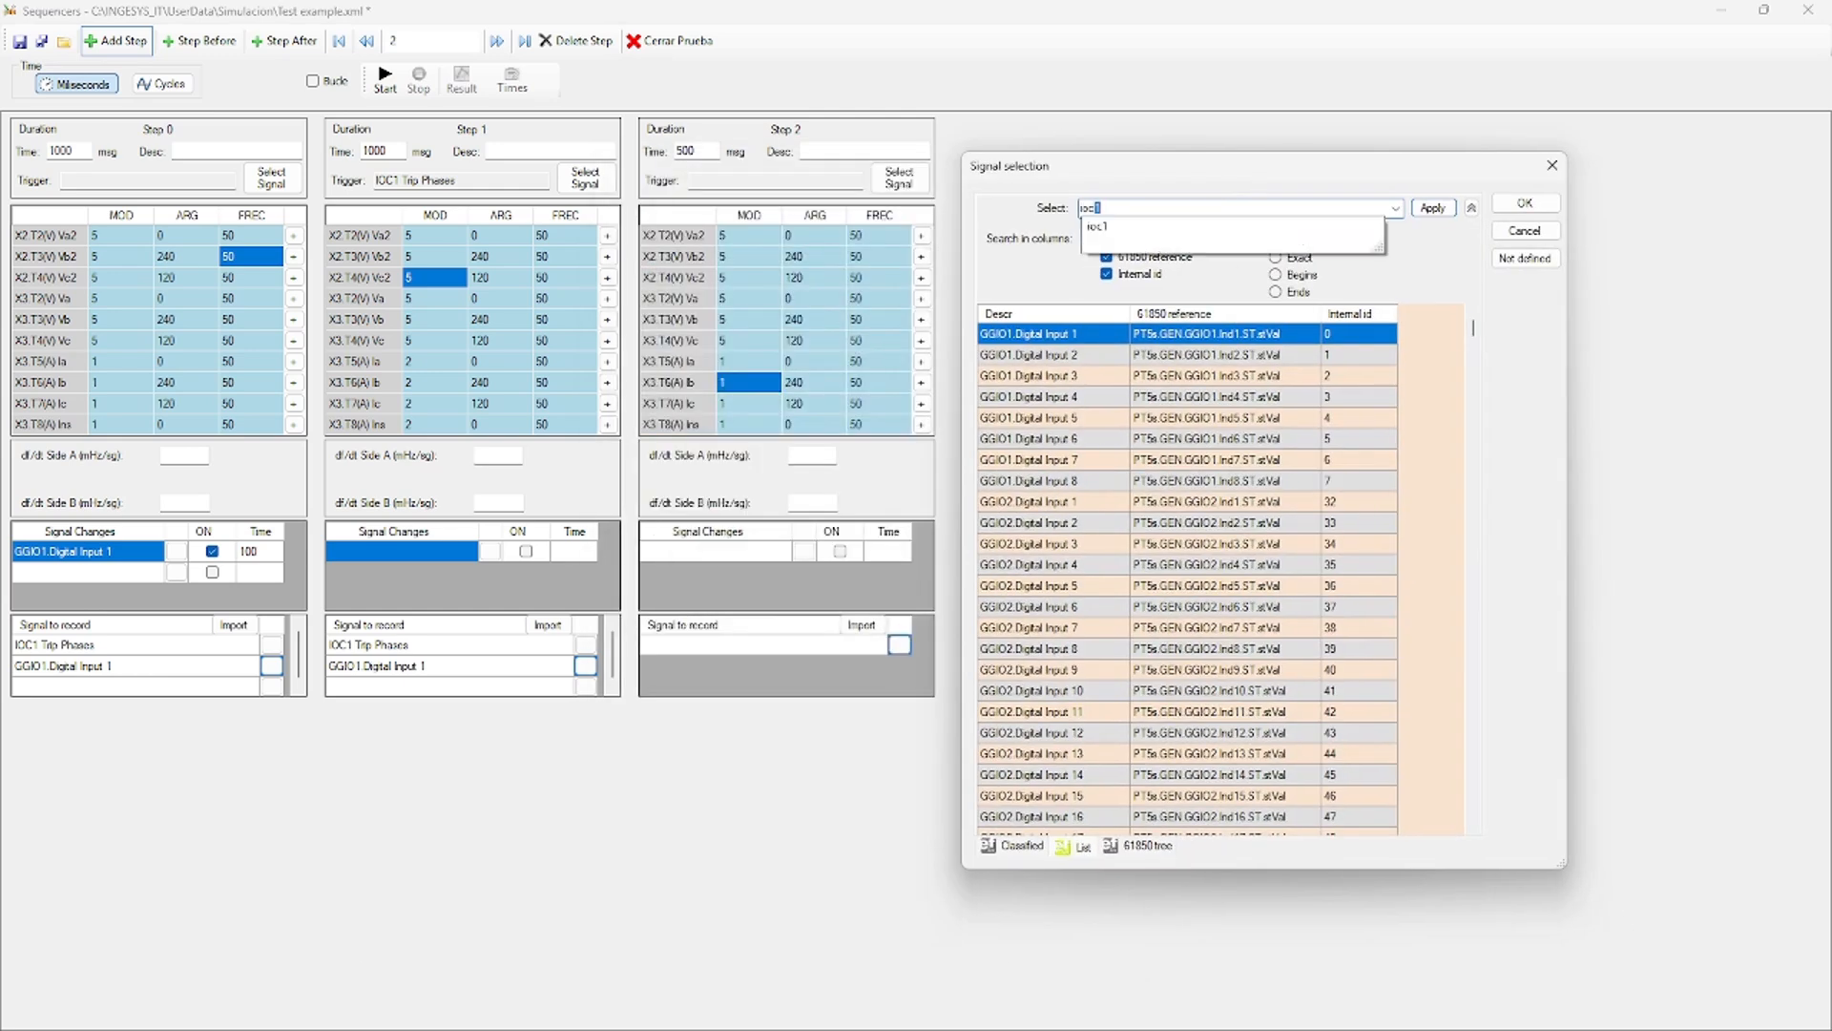
key(Return)
double_click(1070, 455)
click(899, 666)
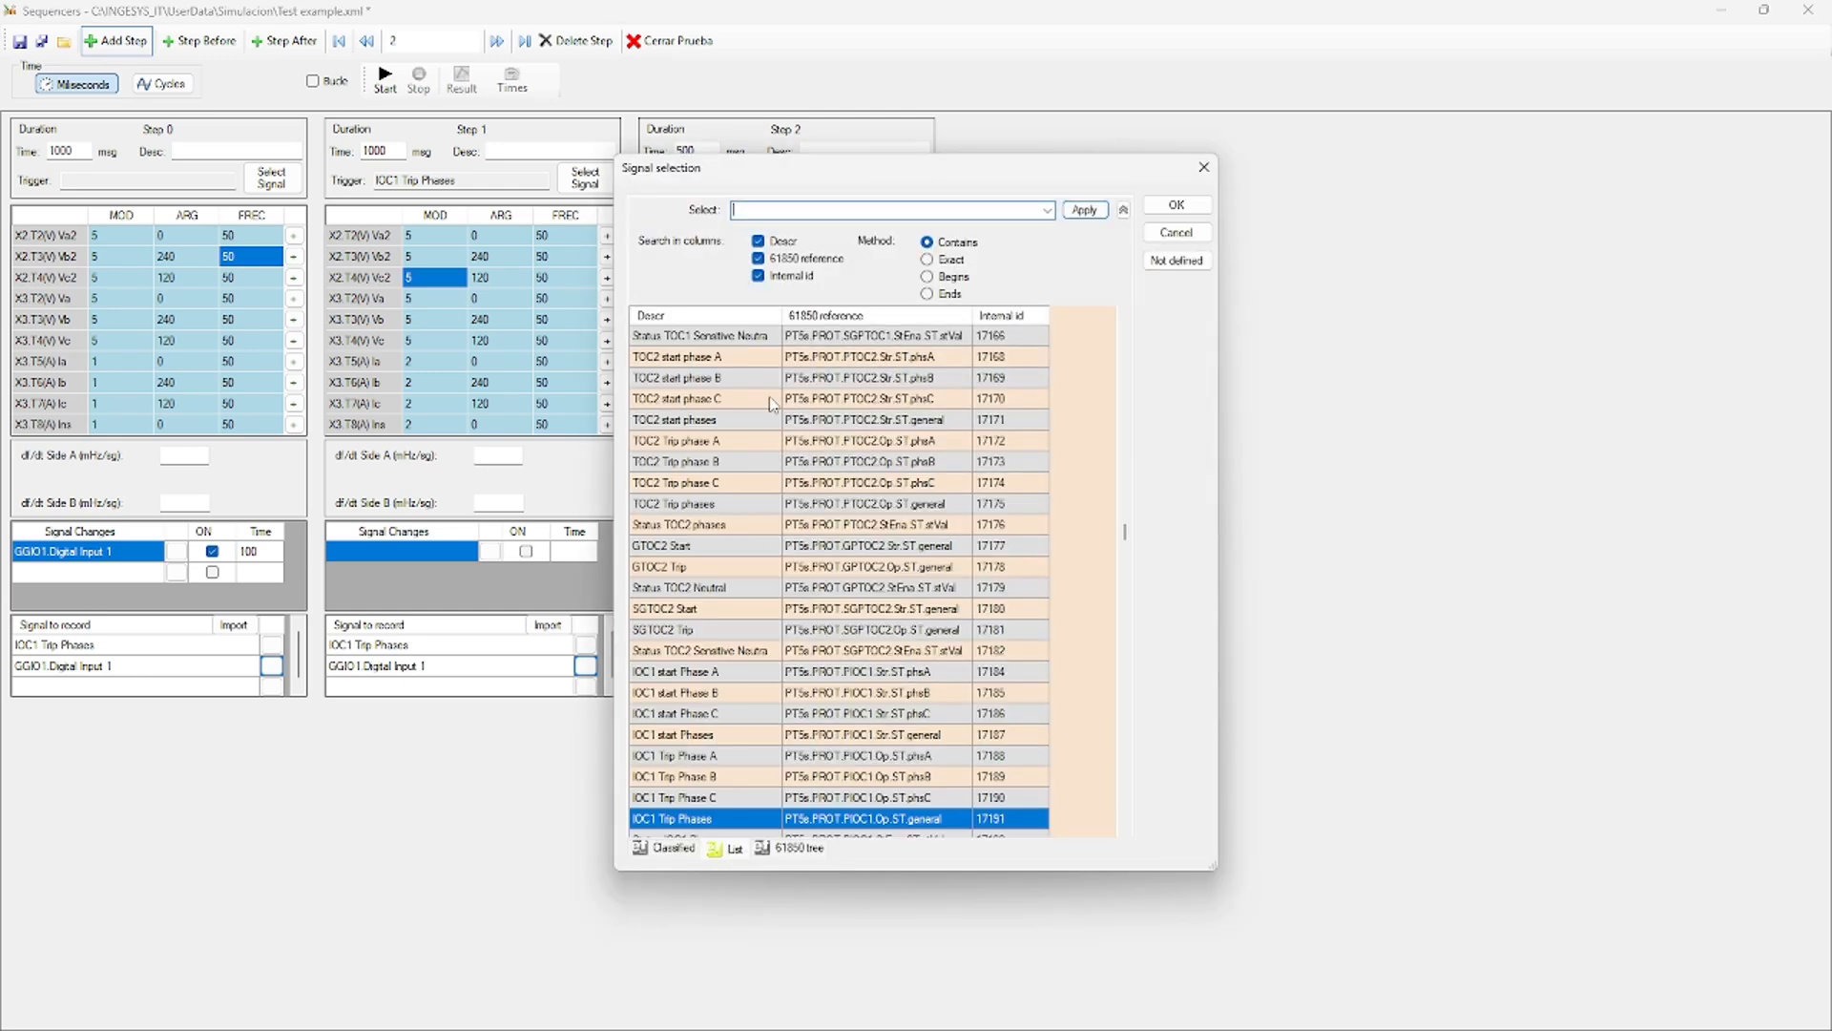
text(ggio1)
key(Return)
scroll(754, 346, up, 5)
double_click(752, 343)
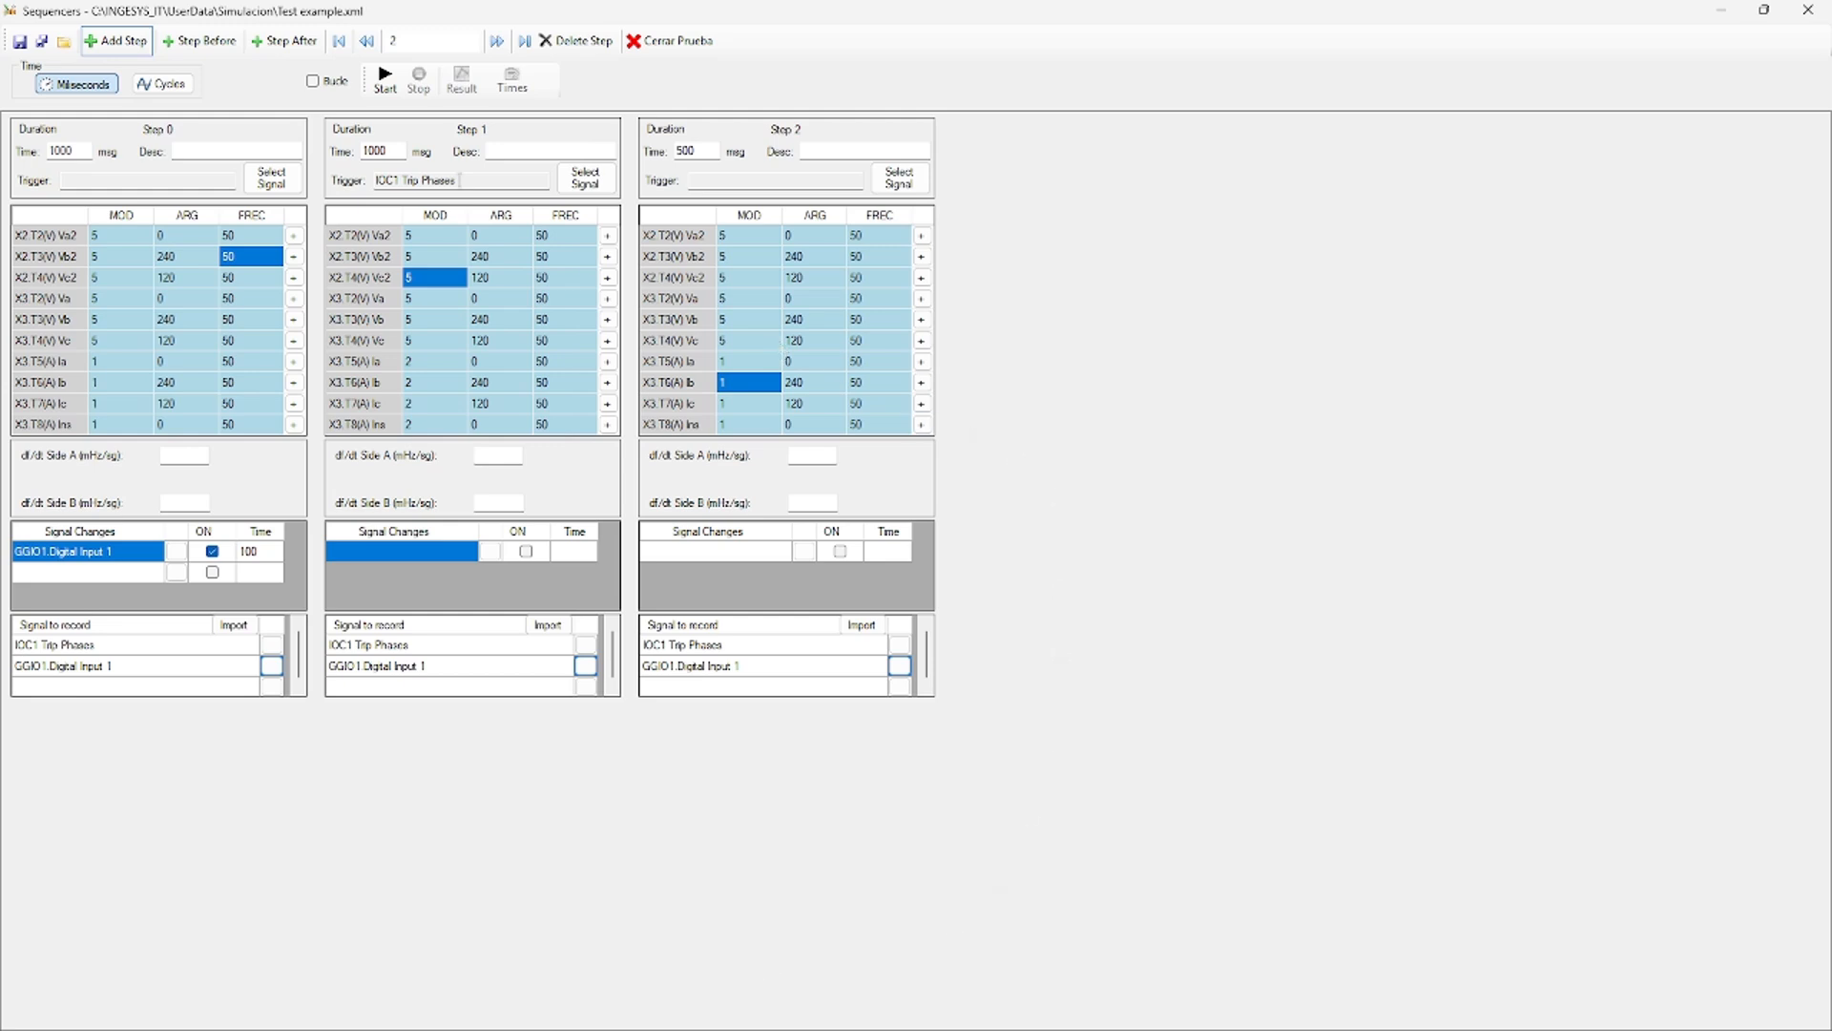
Start the three-step Test example sequence and wait for its result.
click(386, 86)
Open the result in IngeViewer COMTRADE with R.M.S. traces, reviewing plots down to the GGIO1 and IOC1 signals.
click(463, 81)
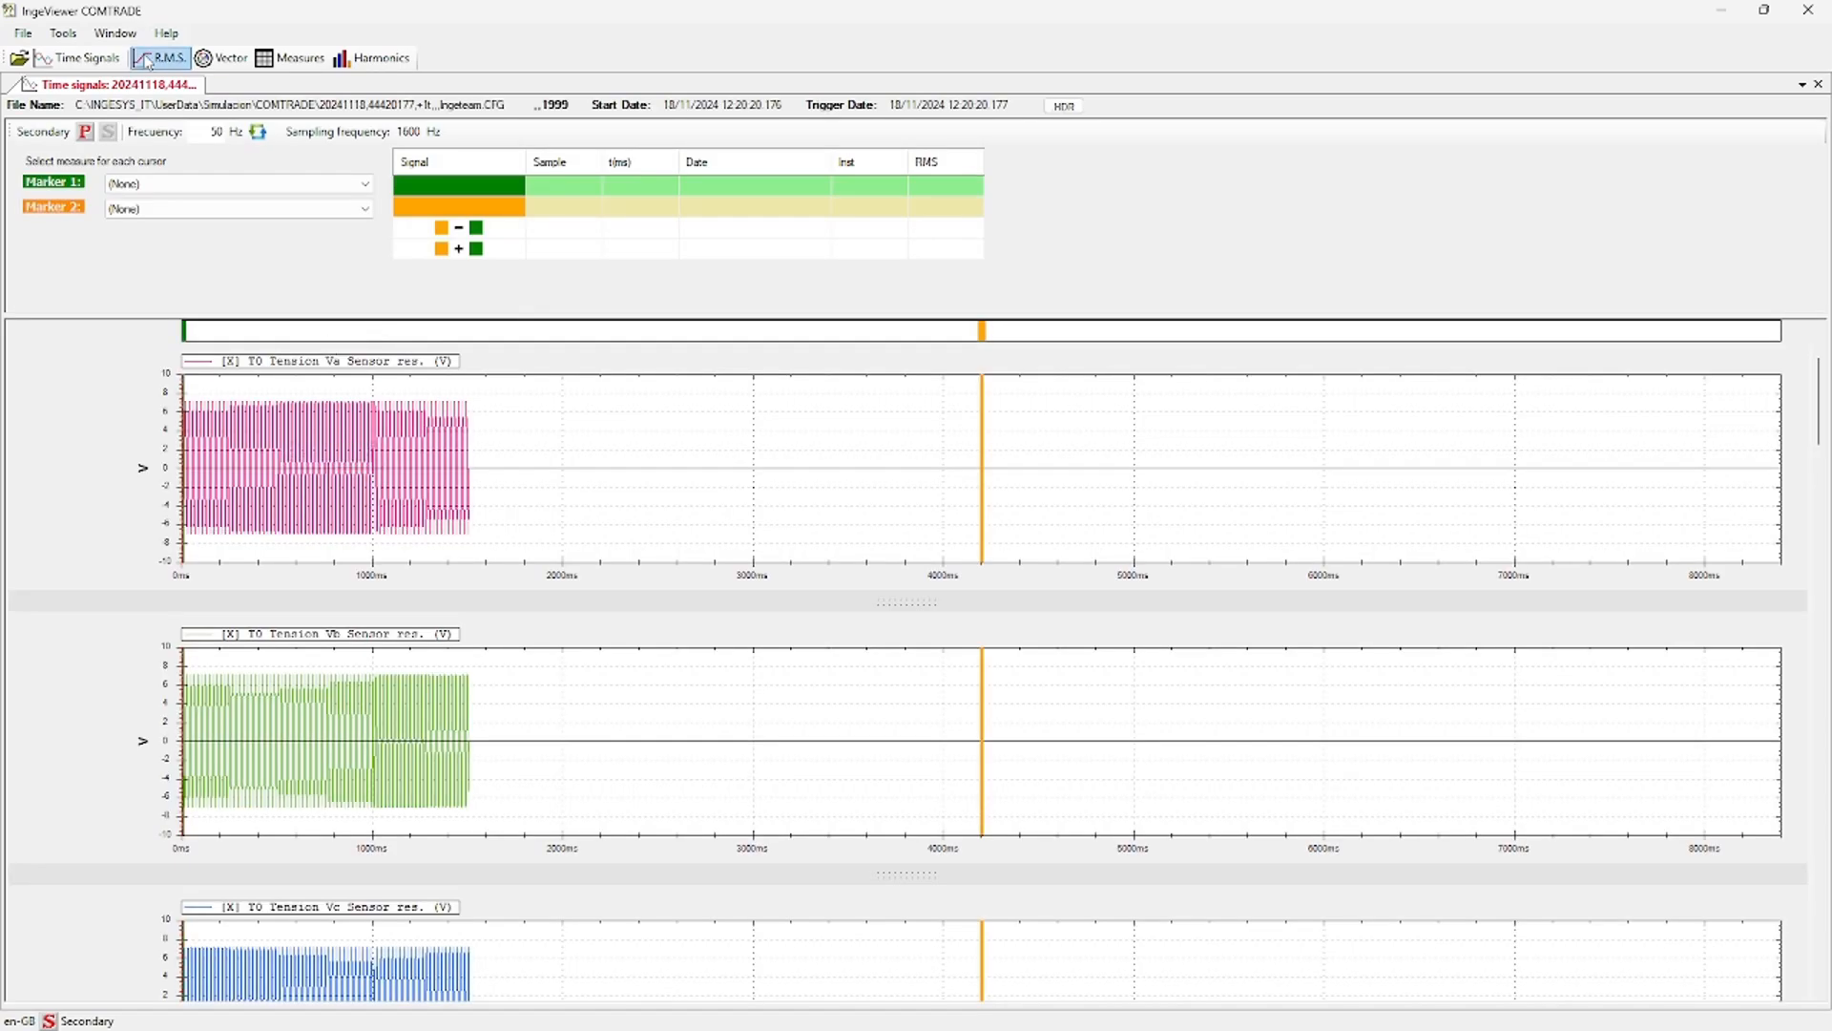
click(159, 58)
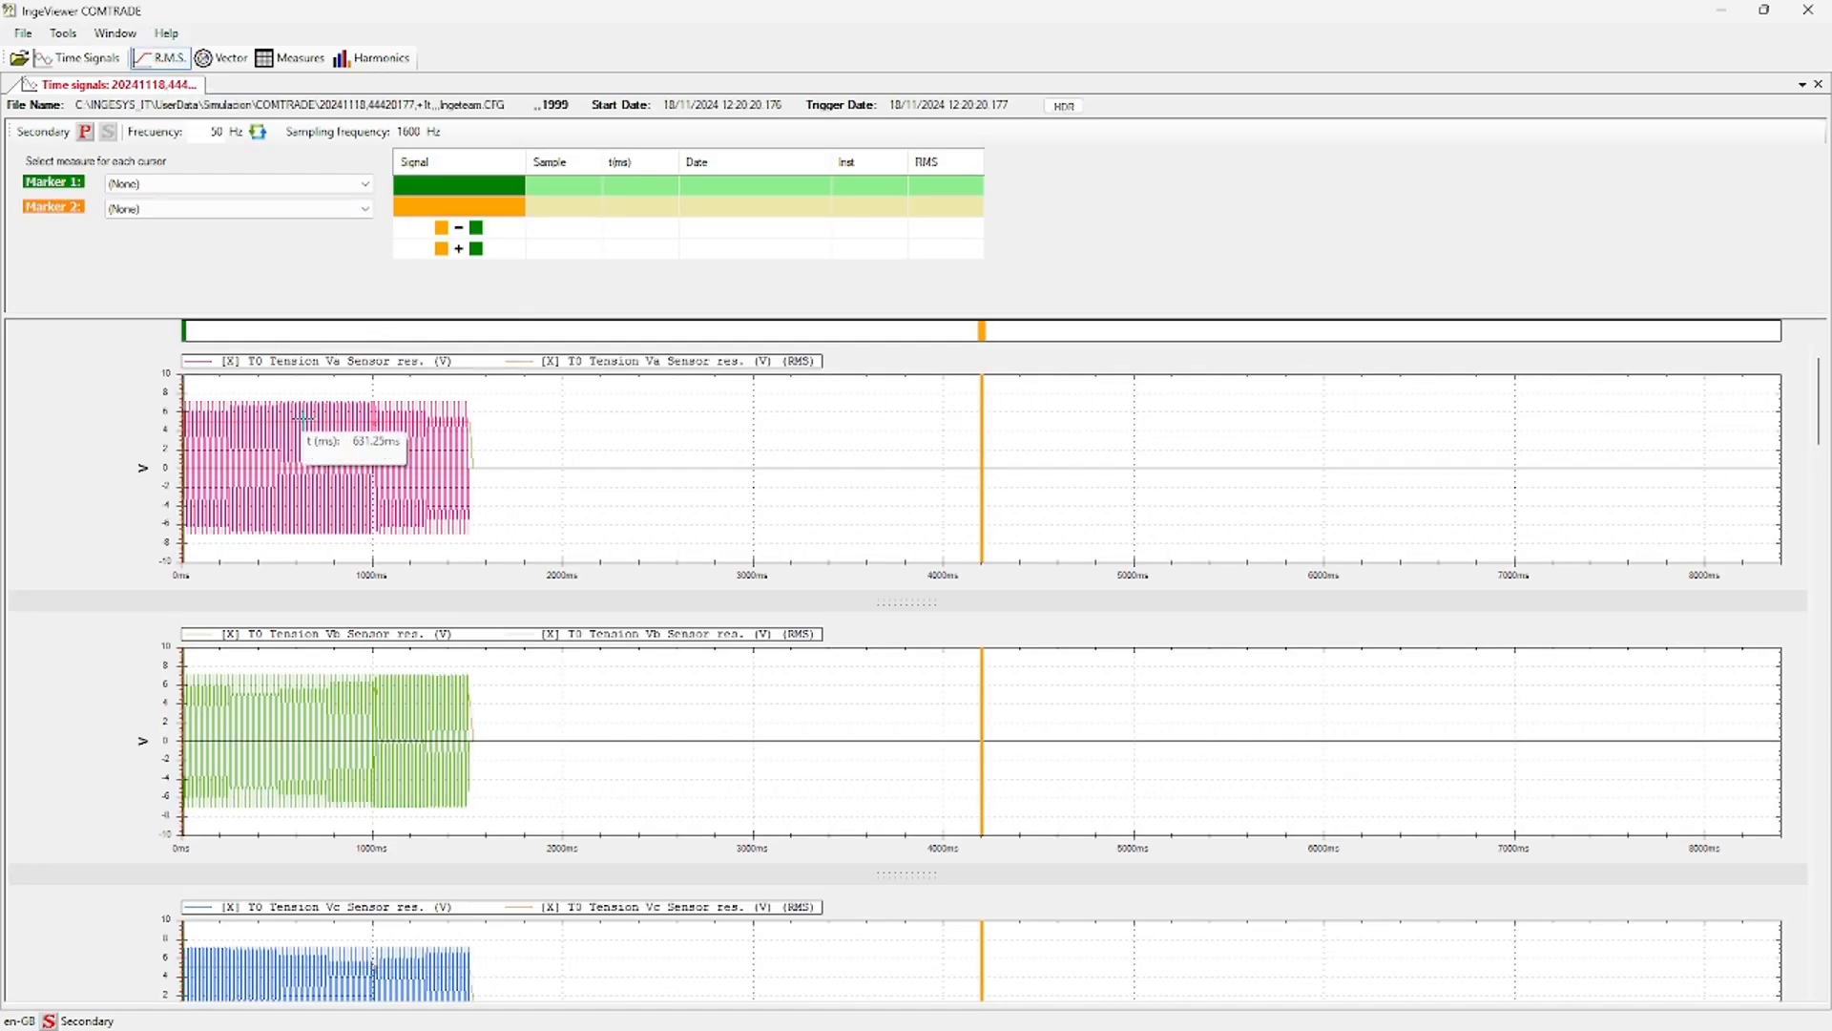
scroll(434, 477, down, 15)
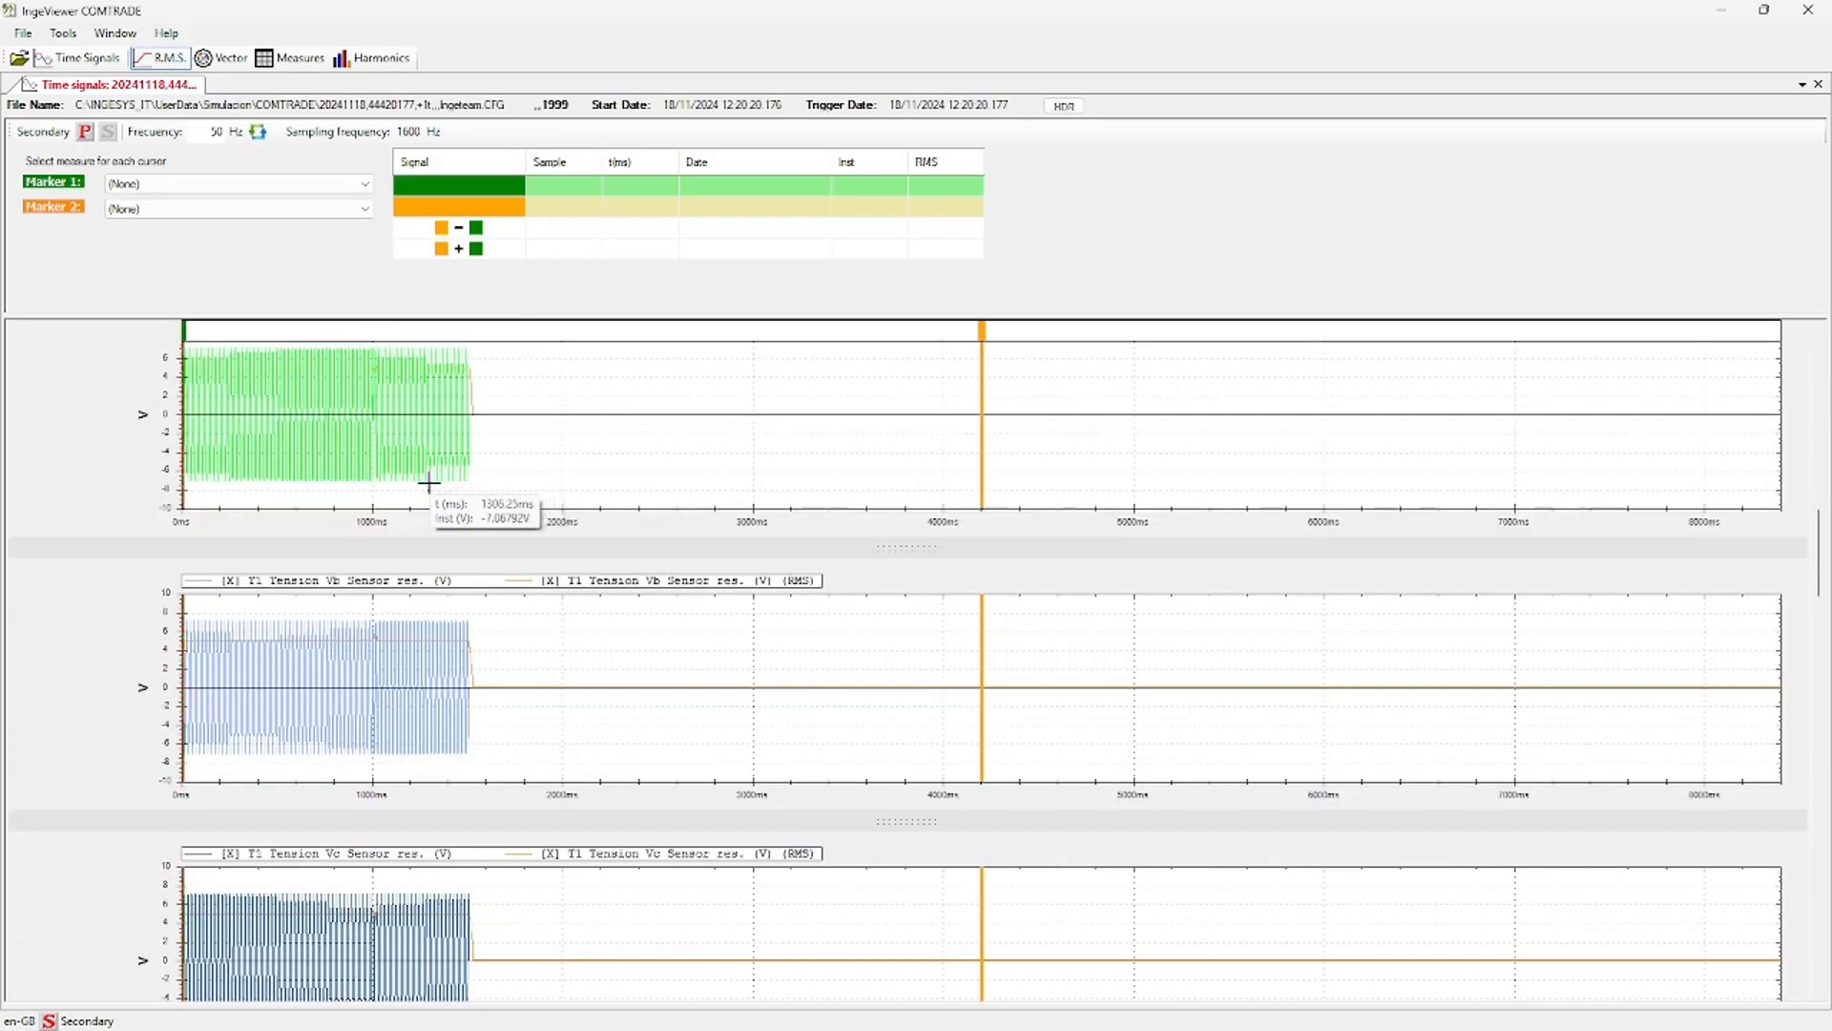
scroll(428, 484, down, 8)
scroll(425, 477, down, 3)
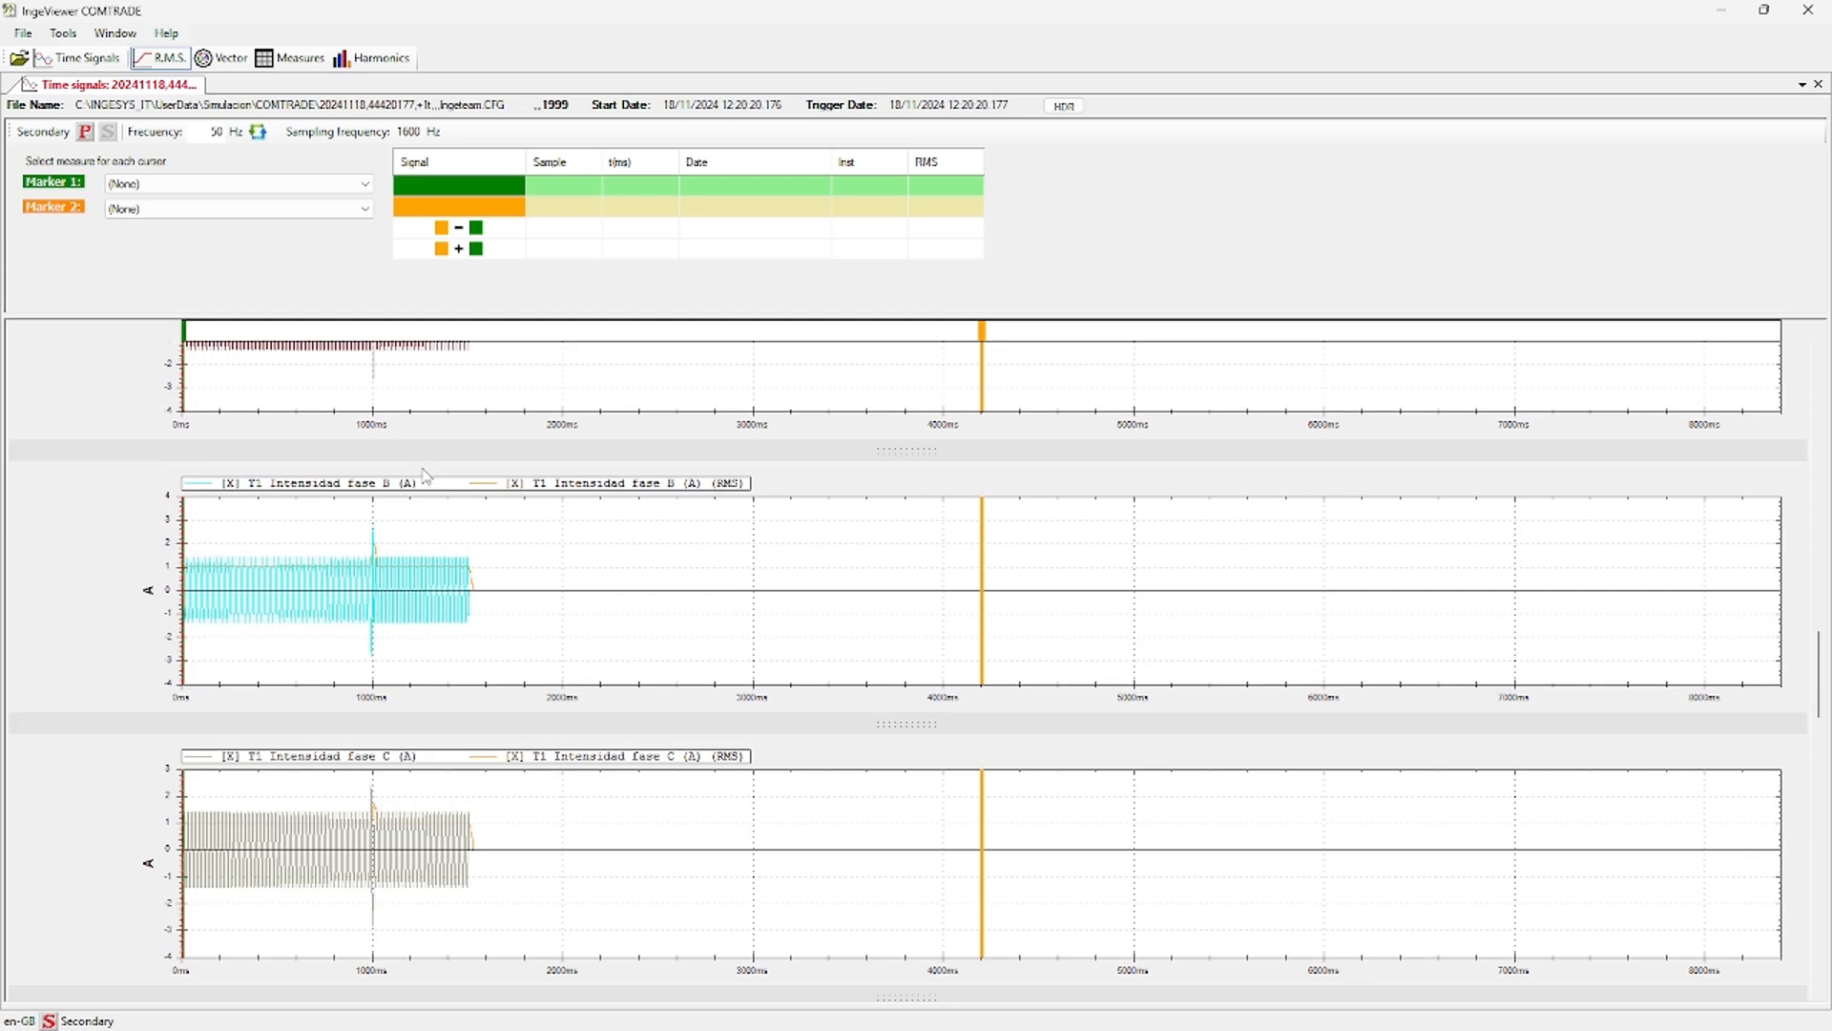
scroll(420, 477, down, 6)
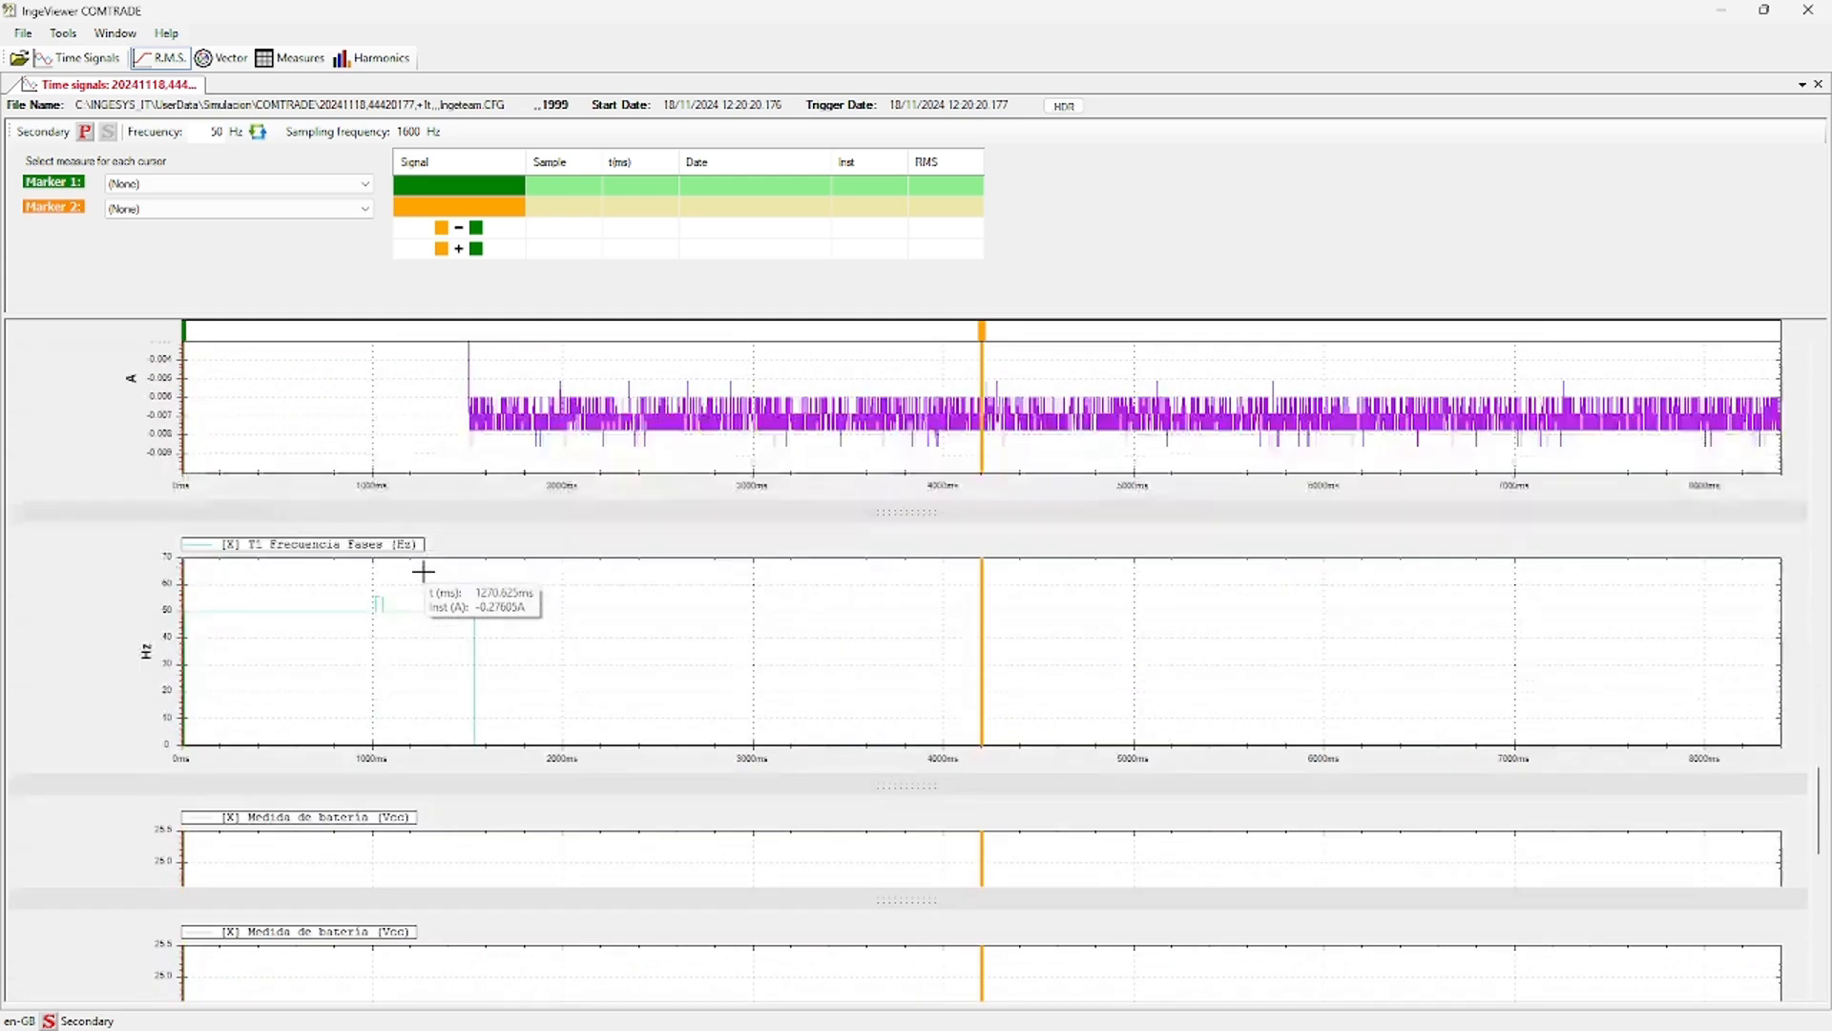
scroll(423, 571, down, 6)
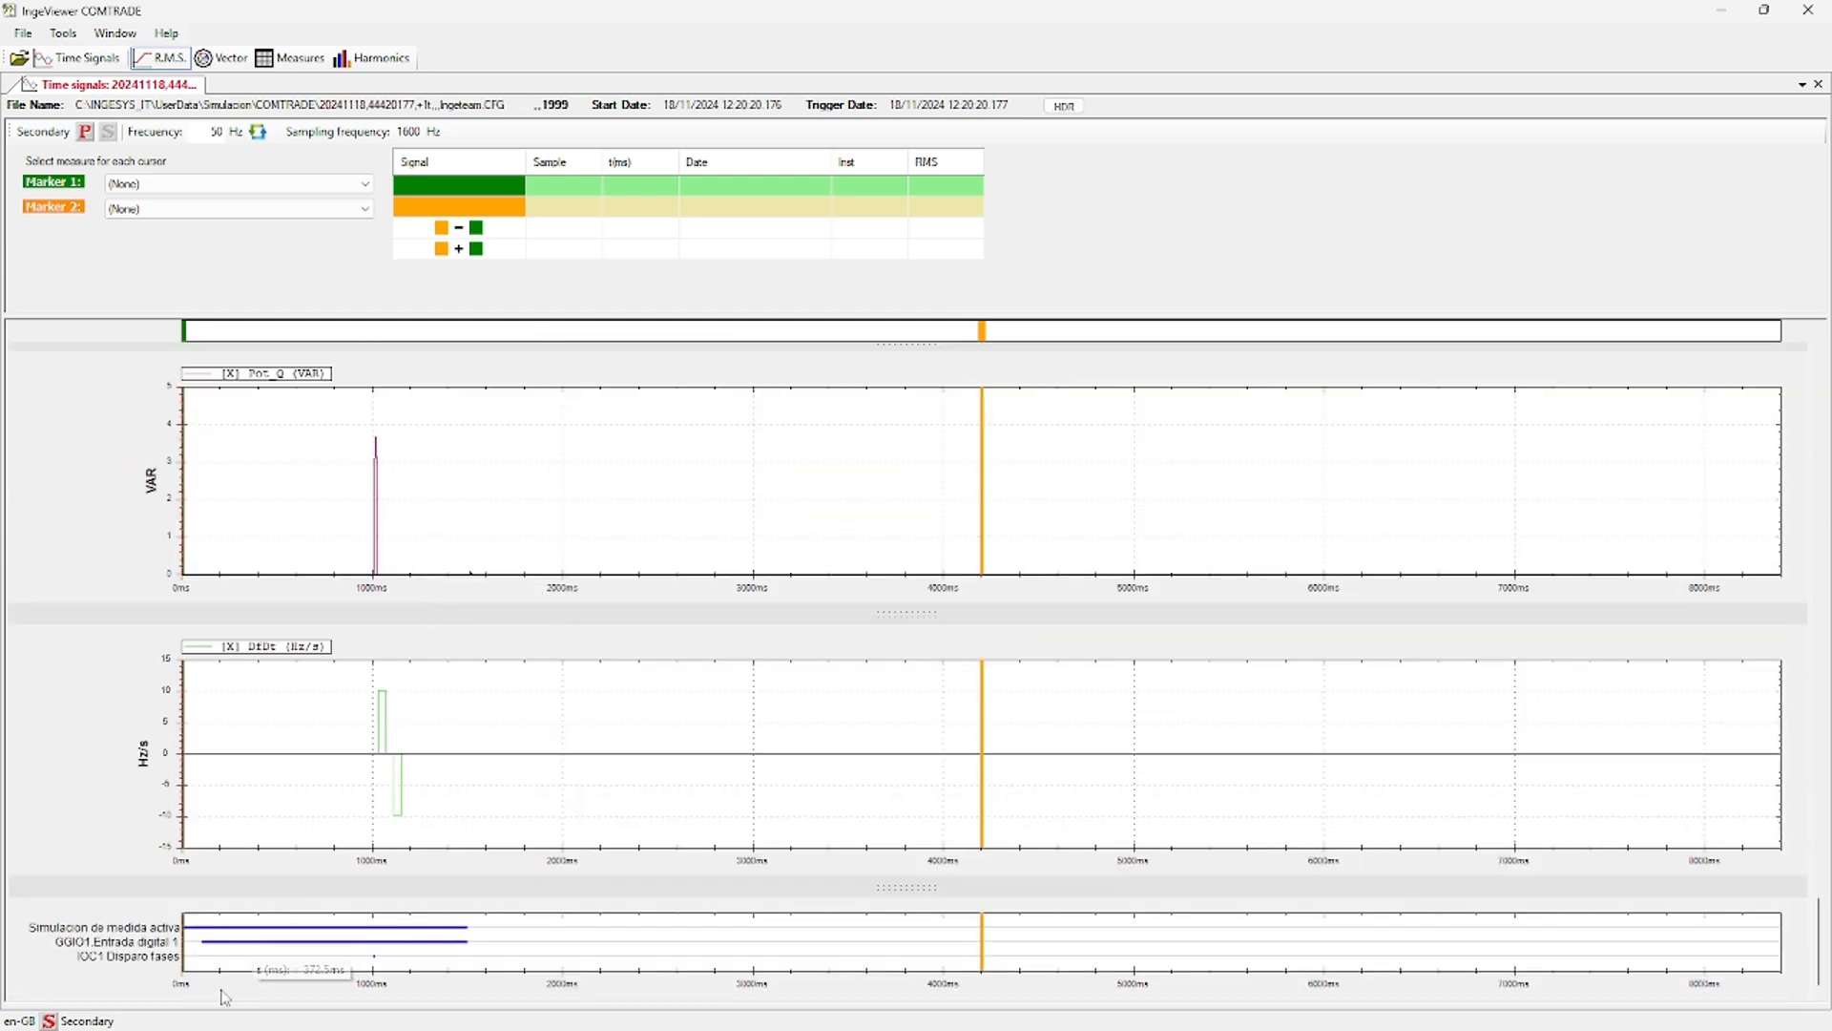